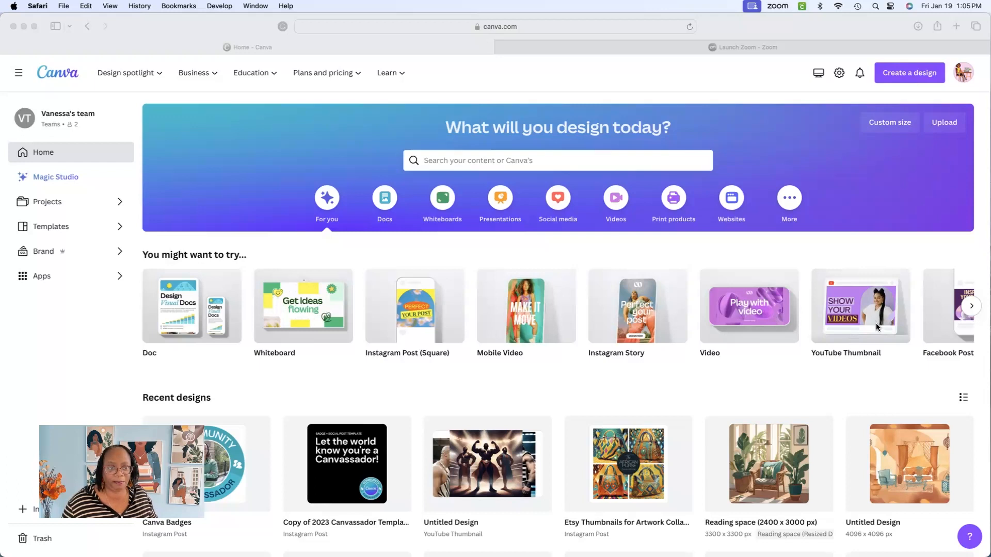
Create a blank YouTube Thumbnail design.
mouse_move(876, 327)
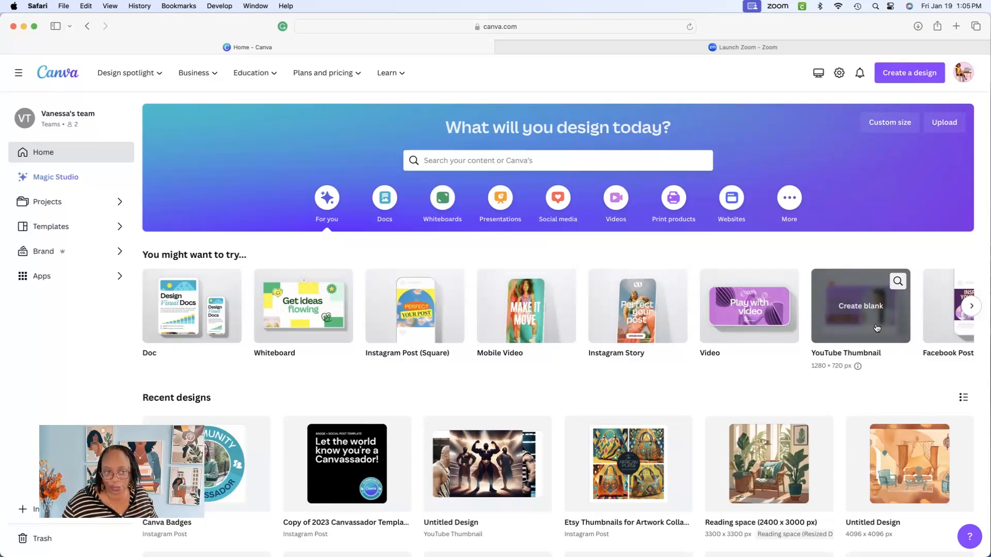
left_click(853, 308)
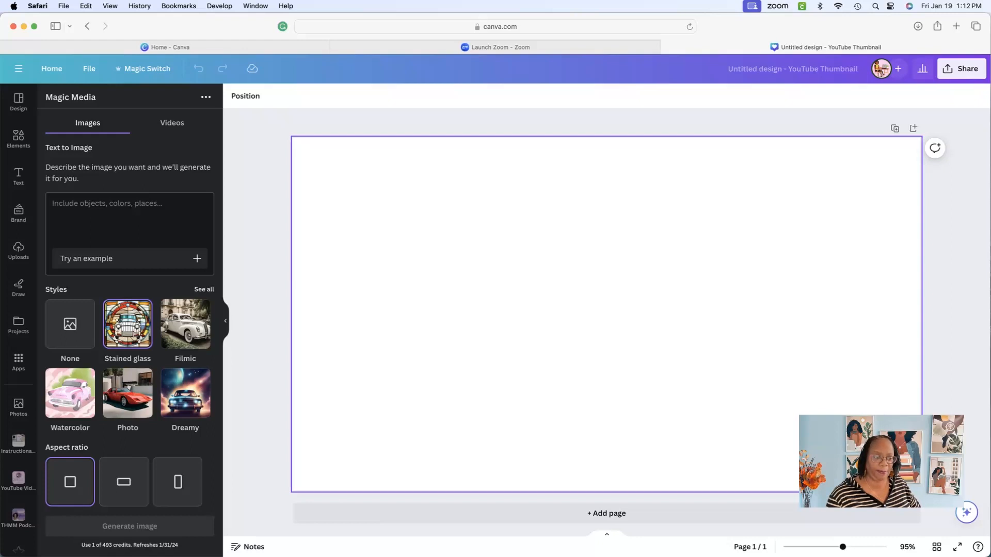
left_click_drag(880, 414, 791, 16)
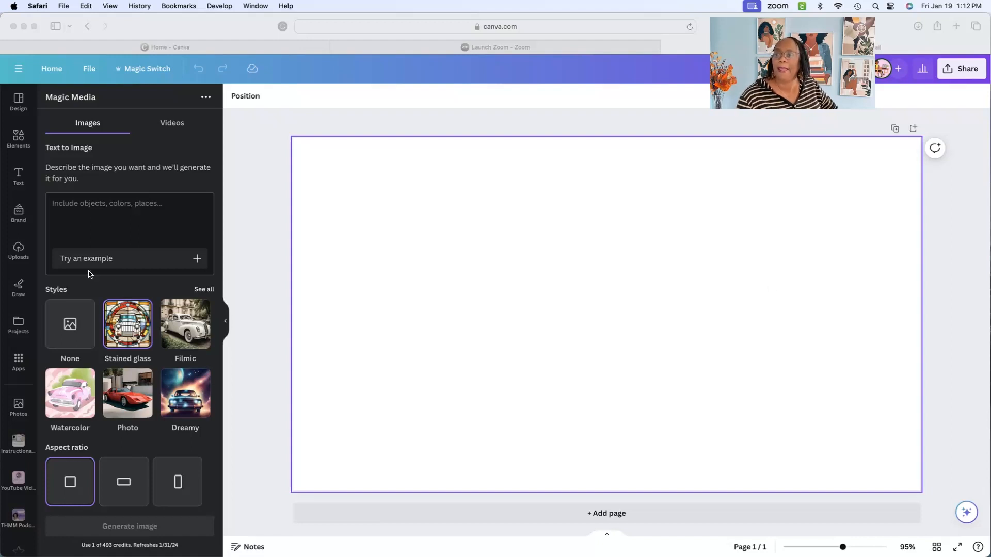
Browse to the design elements and open the AI image generator to generate a custom image.
left_click(18, 105)
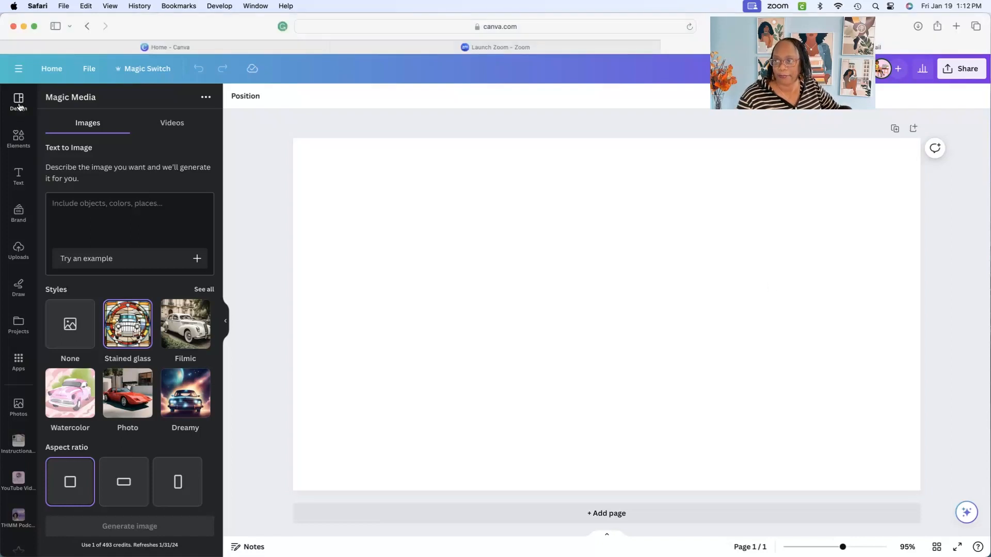
left_click(19, 107)
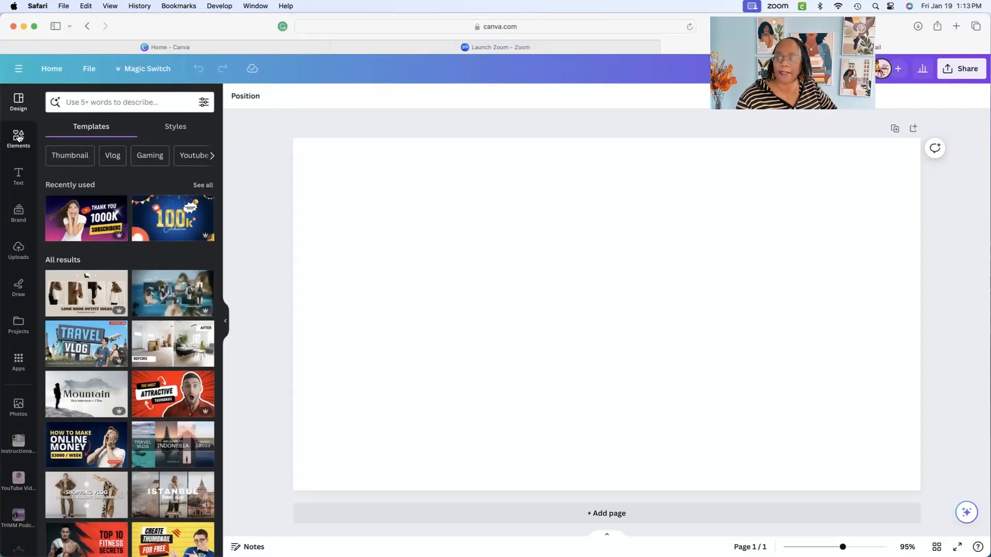
left_click(18, 137)
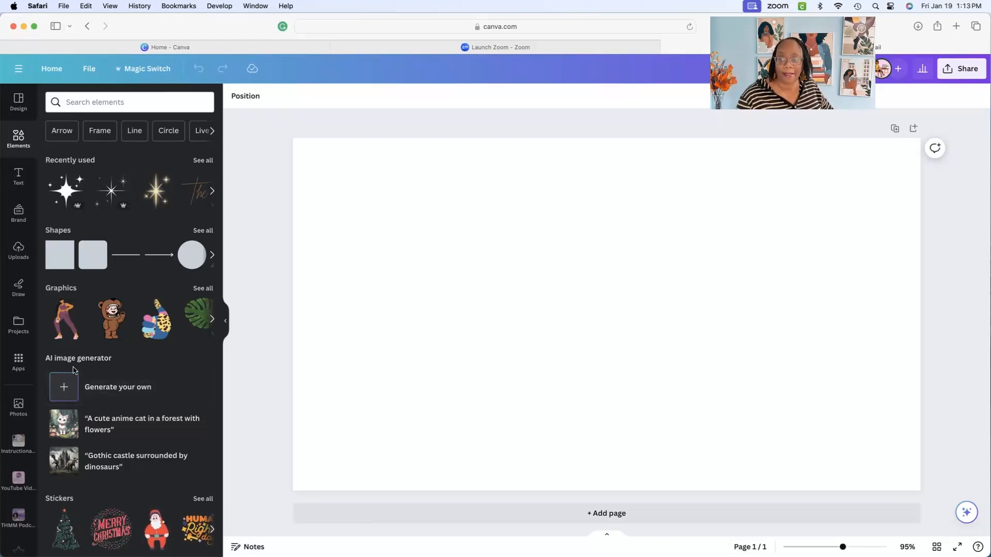
left_click(102, 390)
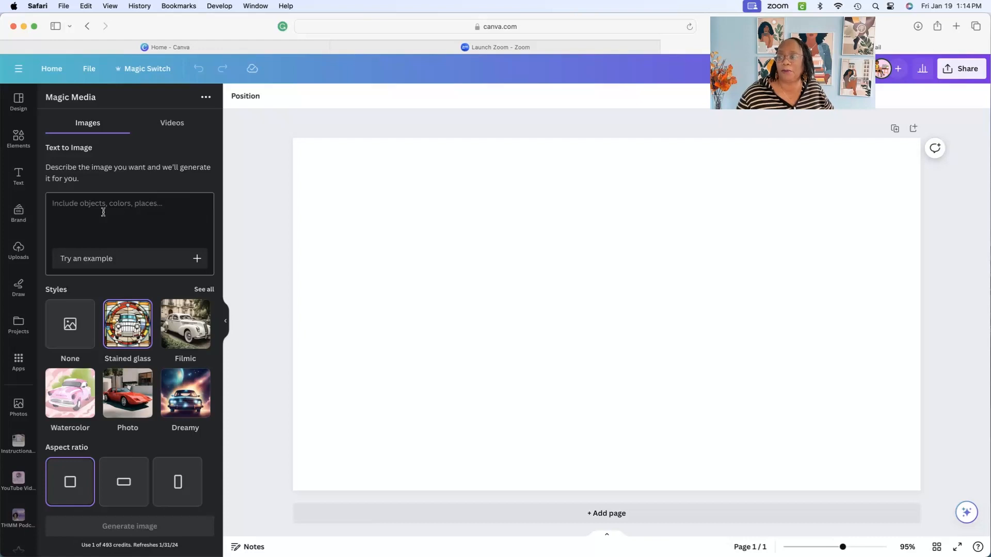
Examine the full list of AI image styles across photography, digital art and fine art, and return to the generator settings.
scroll(103, 227, "down", 1)
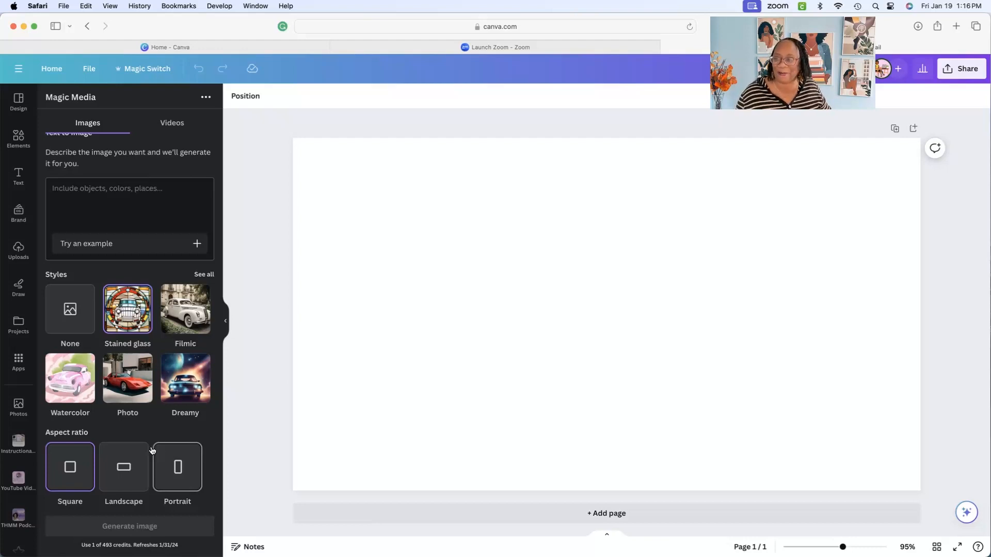
left_click(207, 276)
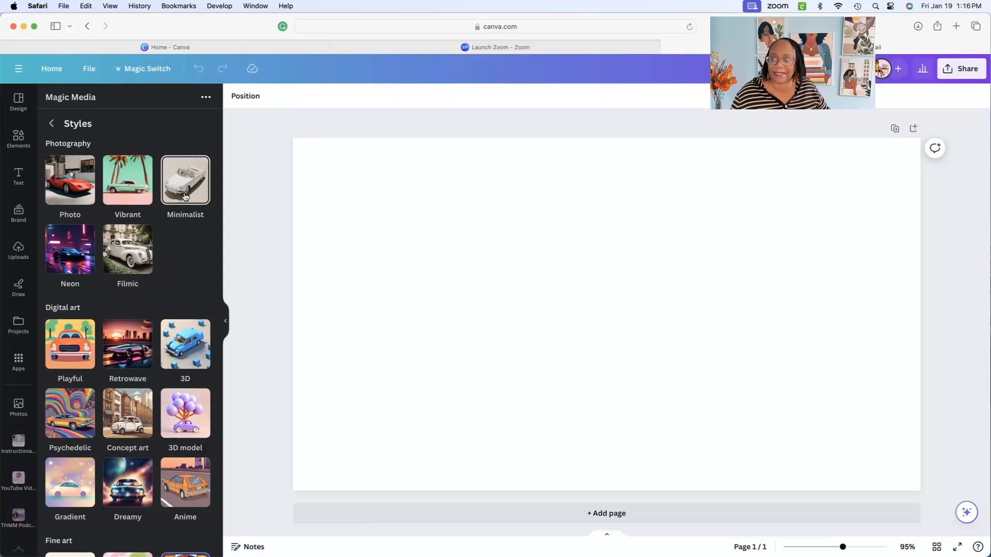
scroll(201, 246, "down", 4)
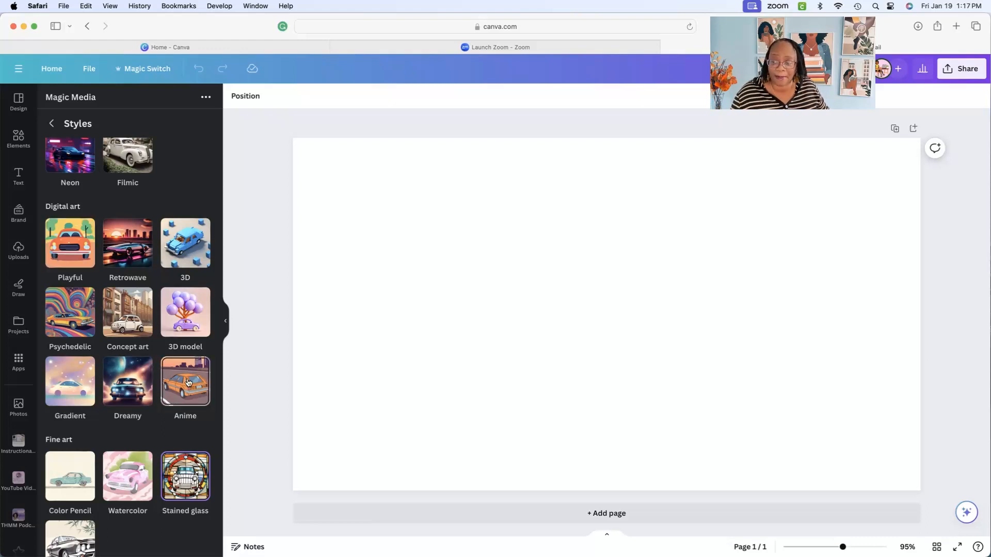
scroll(186, 382, "down", 2)
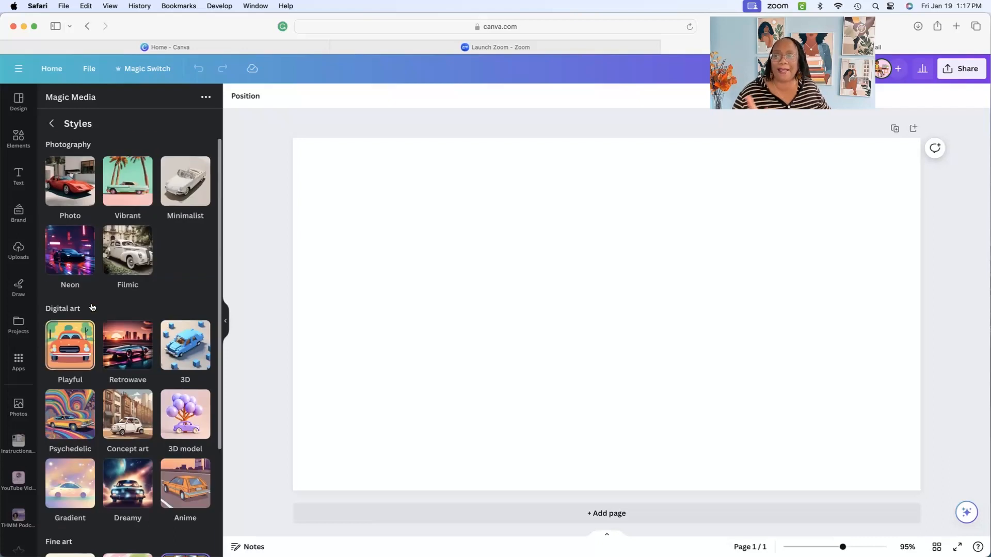
scroll(93, 306, "up", 3)
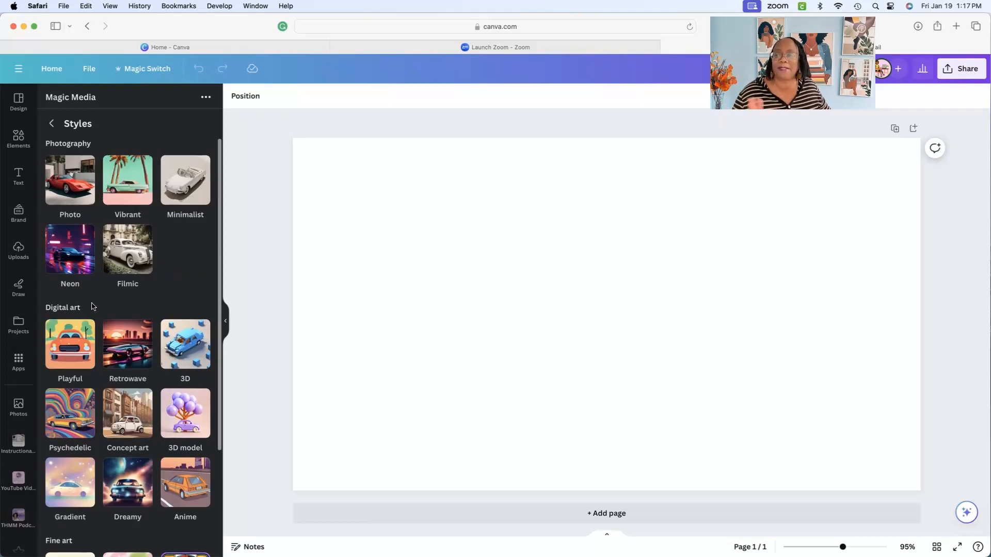
left_click(52, 123)
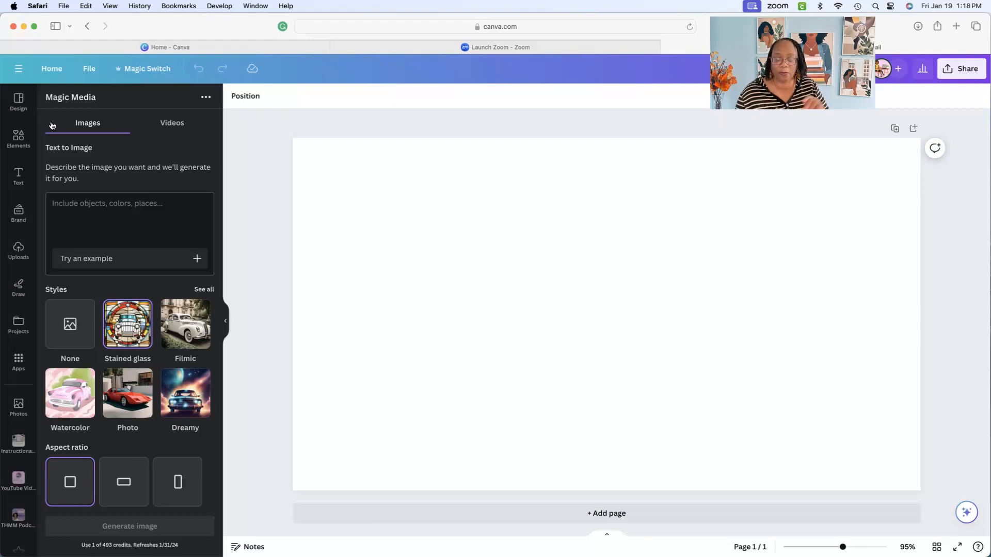
Enter the image prompt "A bassenji dog flying through the air in the clouds with a cape".
left_click(110, 220)
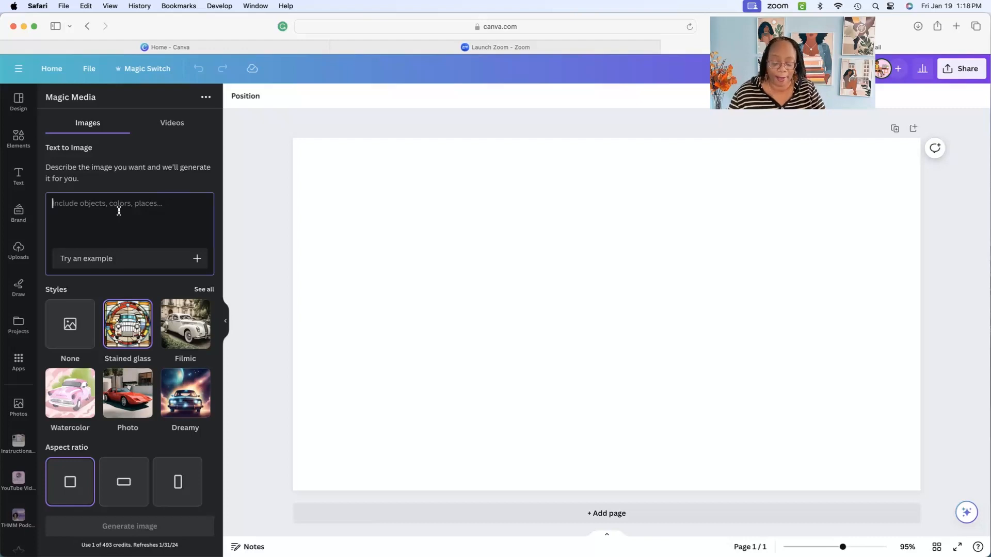
type("A basse")
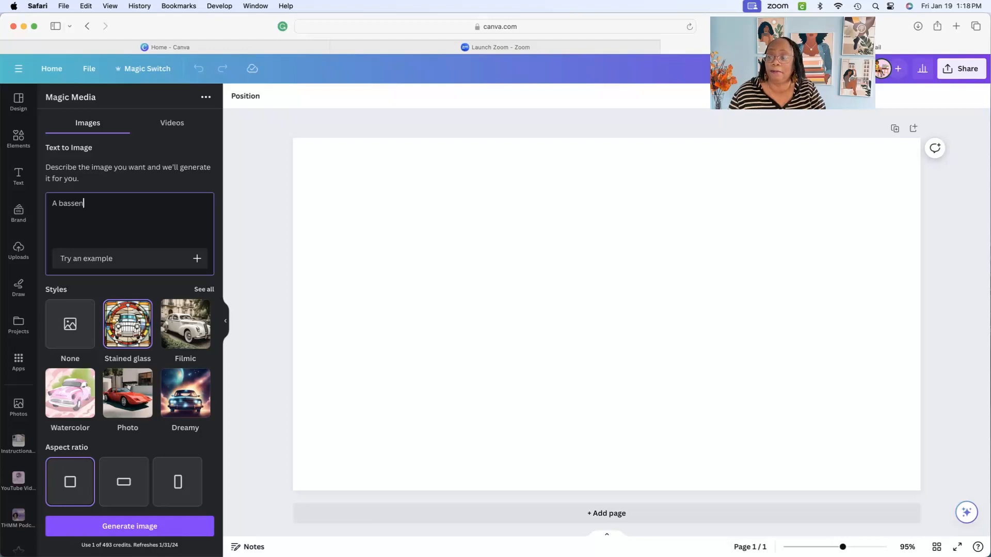
type("nji")
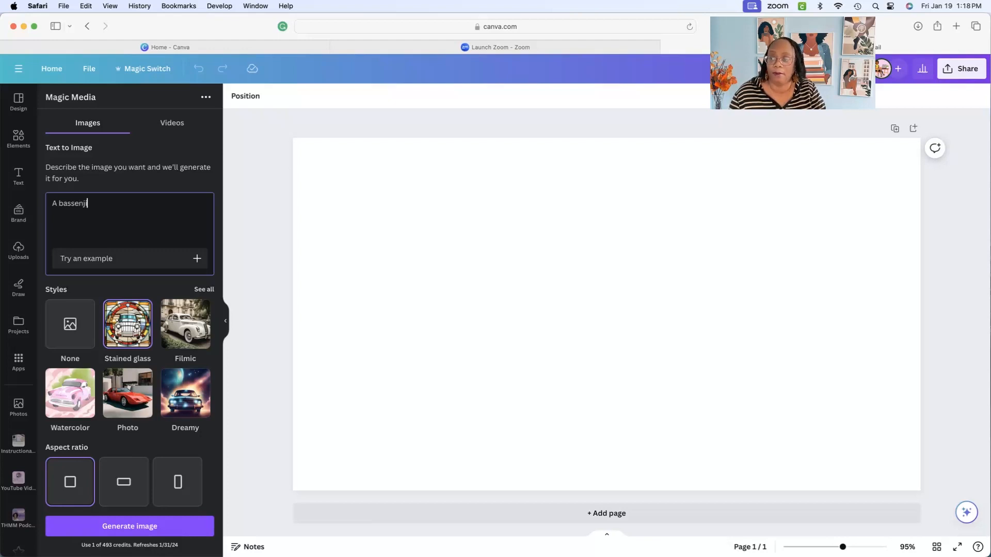
type(" dog")
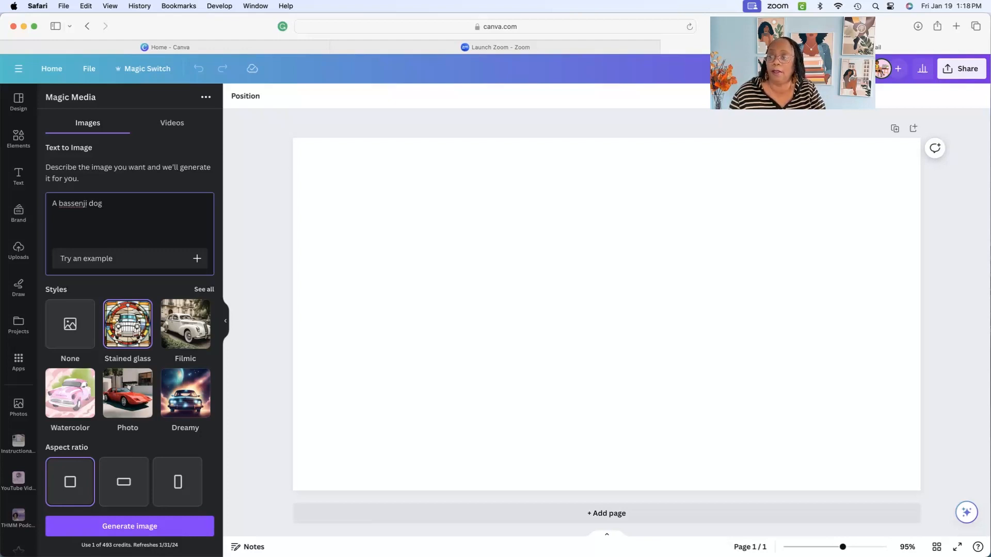
type(" flying t")
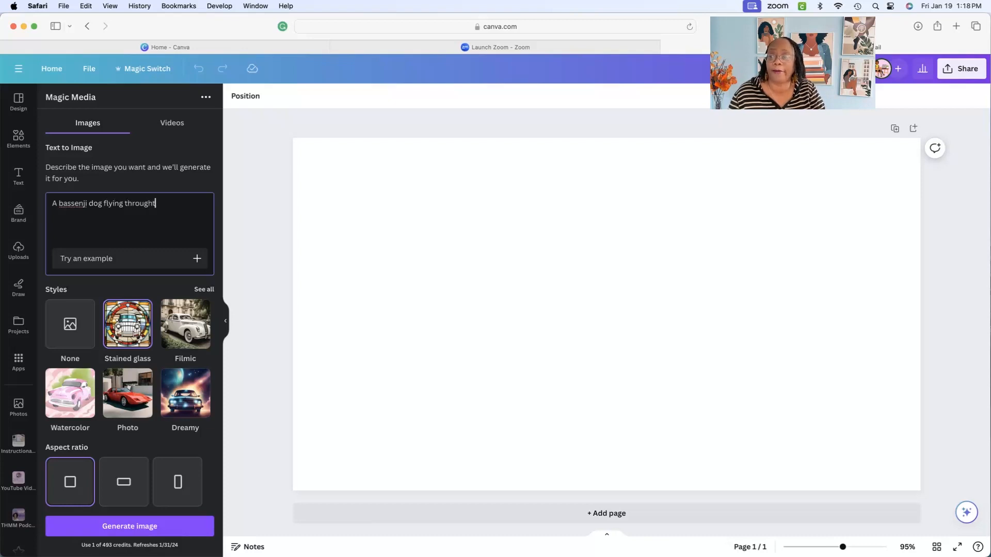
type("hrough the air in the")
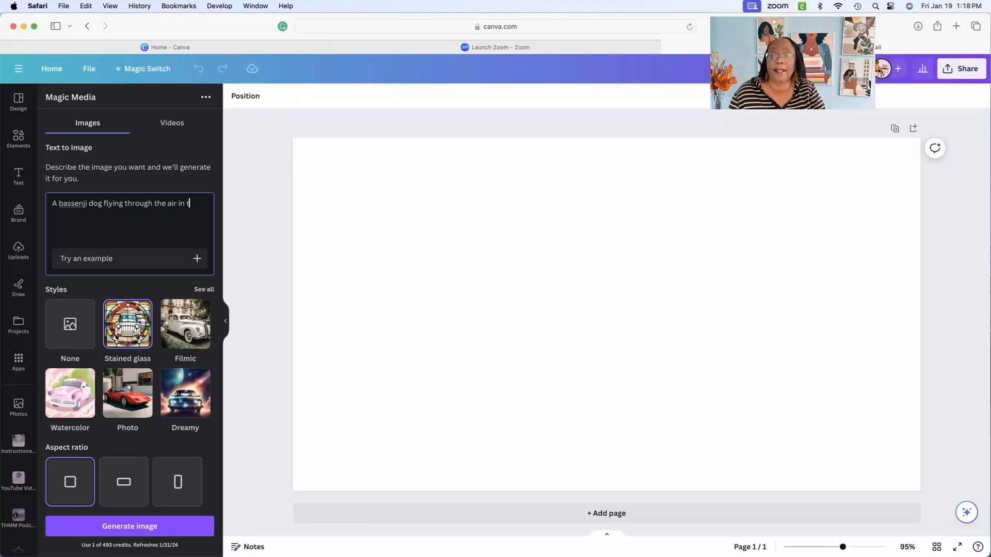
type(" clou")
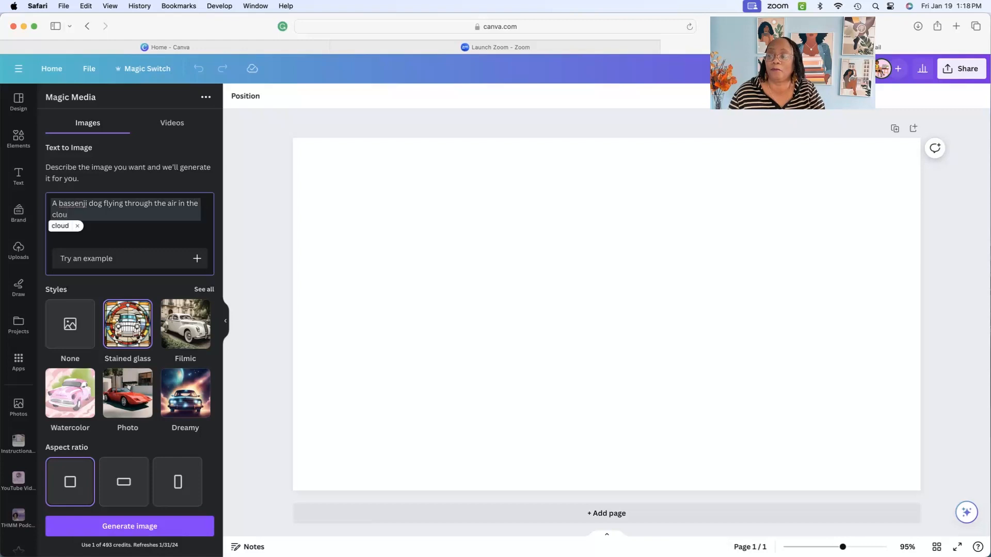
type("ds with a cape")
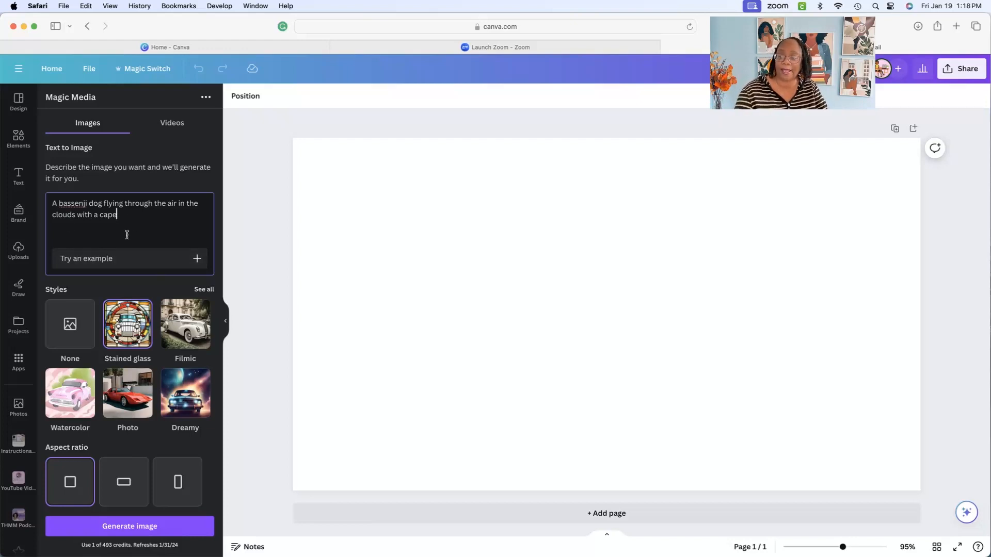
Set the image style to None and generate images from the prompt in square format.
scroll(127, 235, "down", 2)
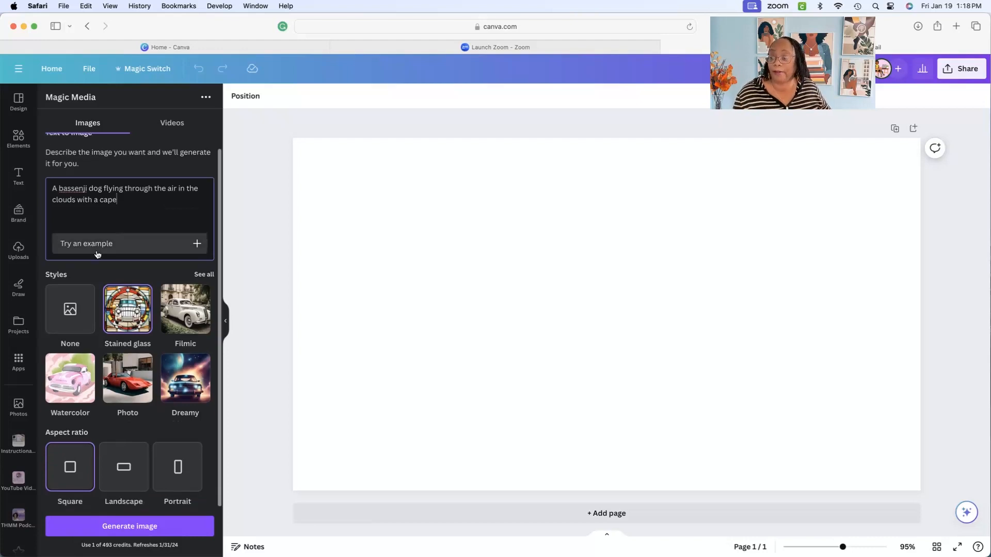
left_click(75, 319)
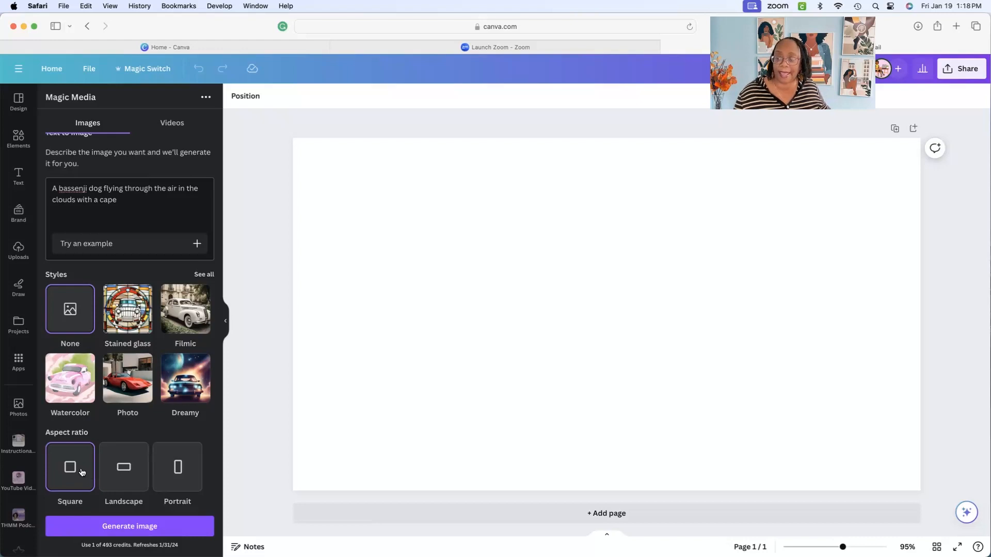
left_click(135, 532)
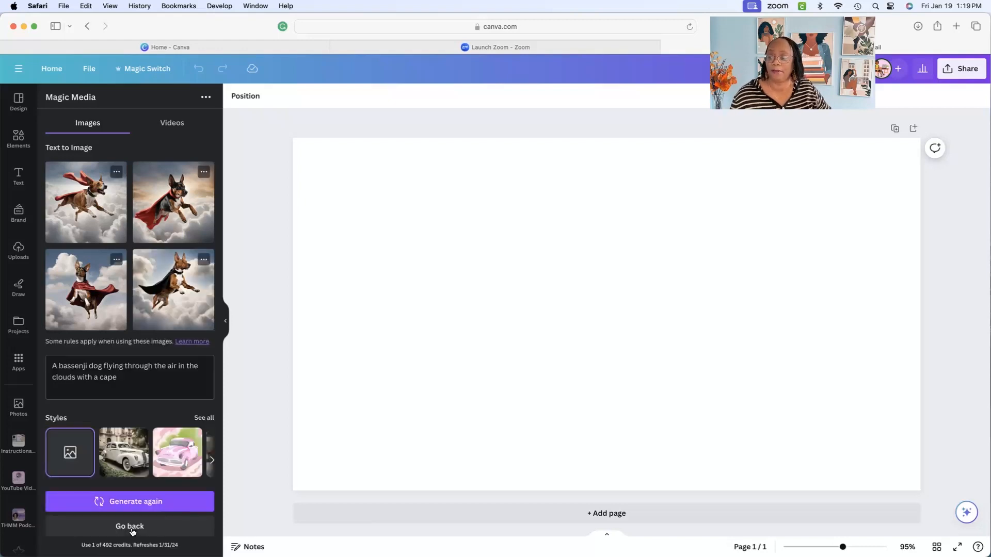
Place the brown dog image and two copies of the black dog with a red cape on the page.
left_click_drag(86, 202, 375, 207)
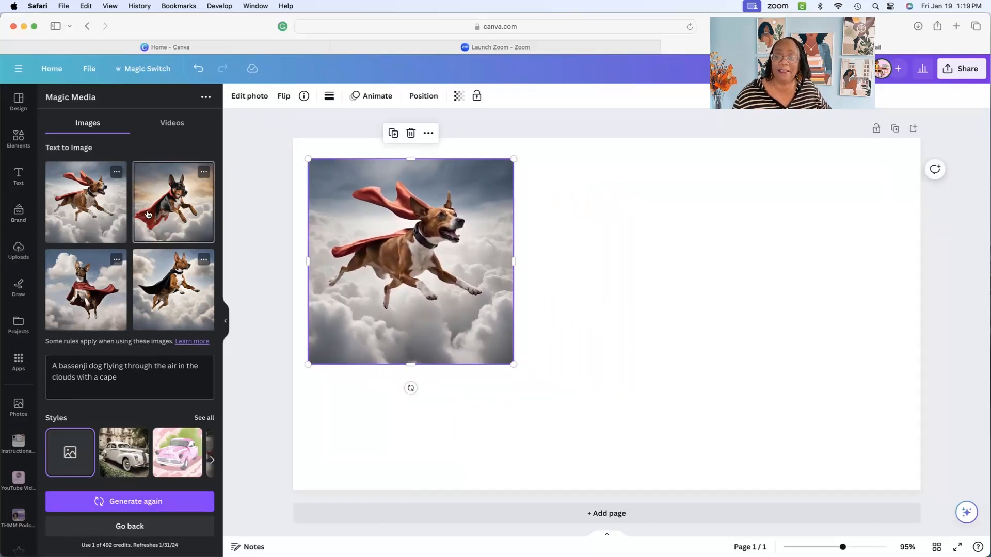
left_click_drag(173, 202, 561, 220)
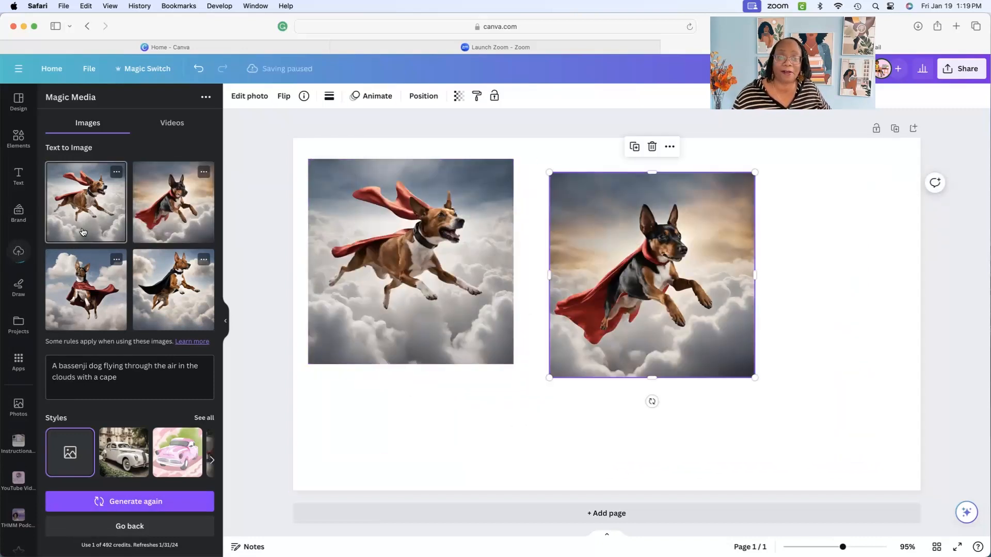
left_click_drag(148, 208, 387, 351)
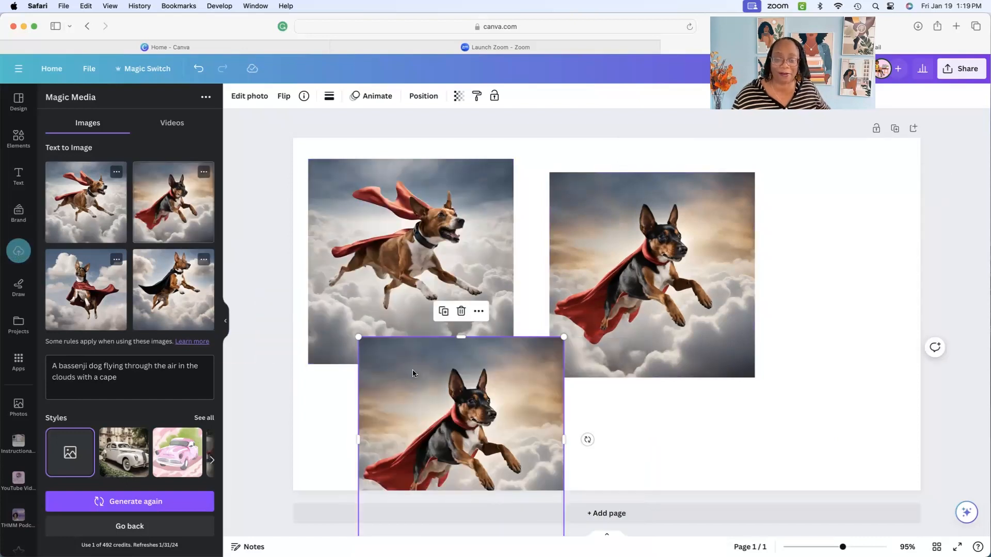
Crop one black dog copy narrower, arrange the three images in a row, and add the black-caped dog image toward the page's lower left.
left_click_drag(564, 343, 534, 345)
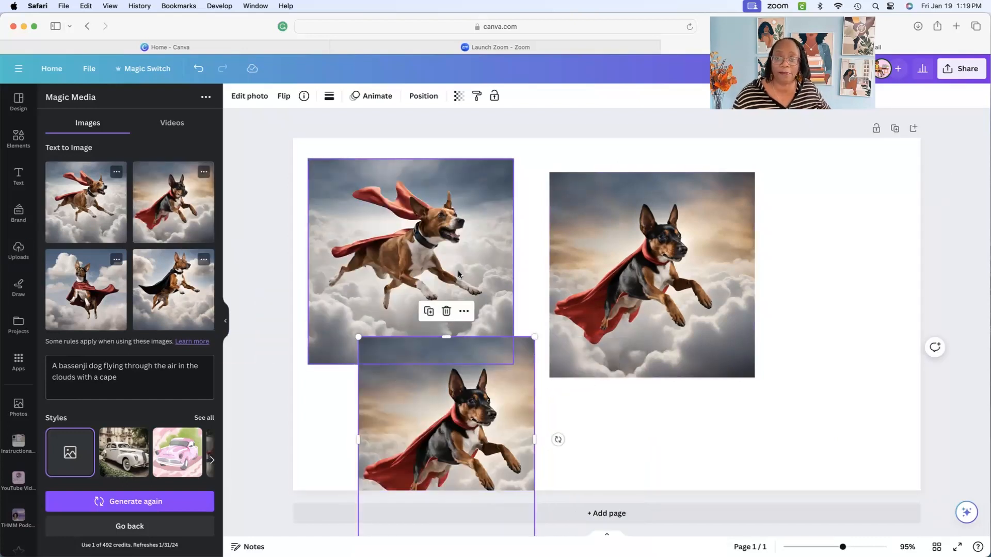
left_click_drag(457, 270, 446, 258)
left_click_drag(619, 242, 750, 208)
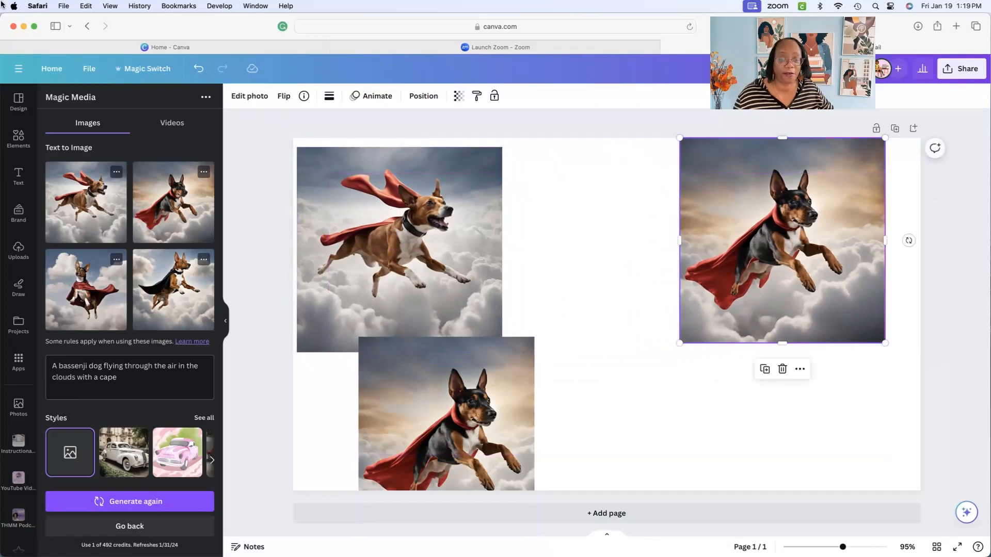
left_click_drag(522, 393, 653, 211)
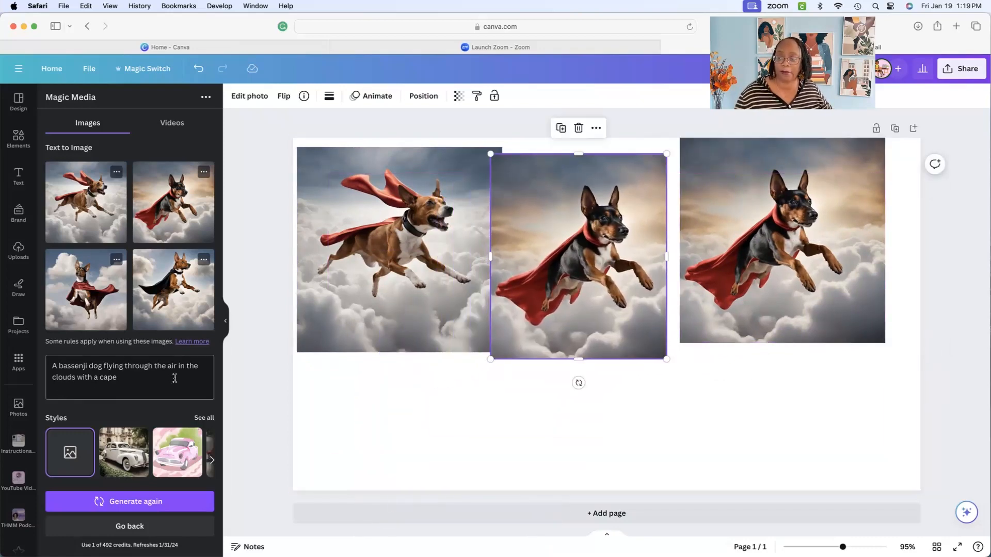
left_click(165, 290)
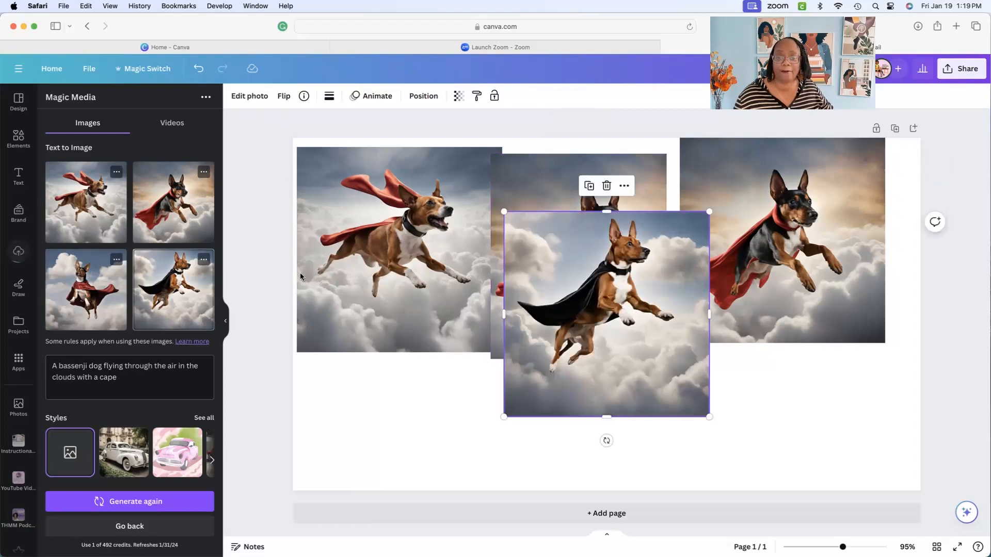
left_click_drag(579, 324, 426, 387)
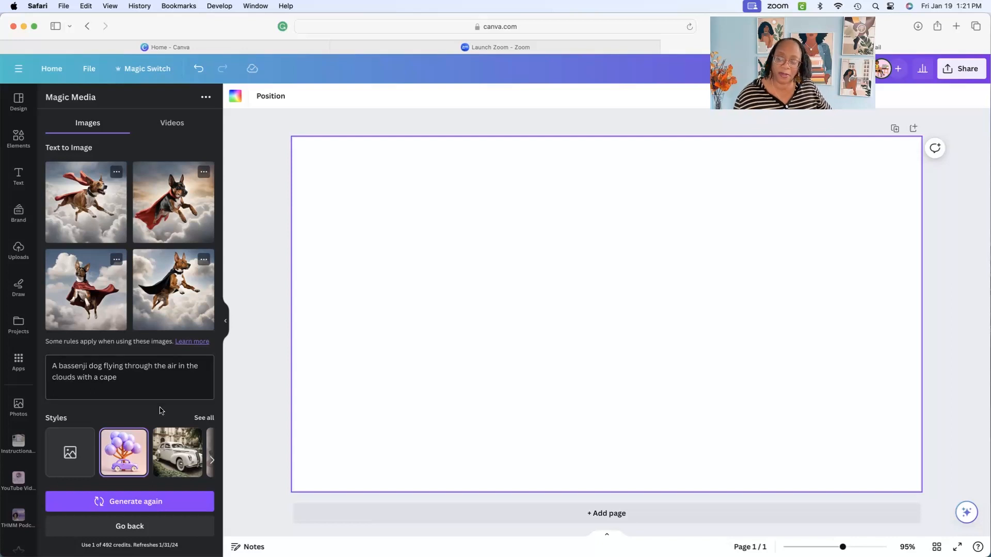
Generate the images again from the same prompt in the 3D model style.
scroll(165, 409, "down", 3)
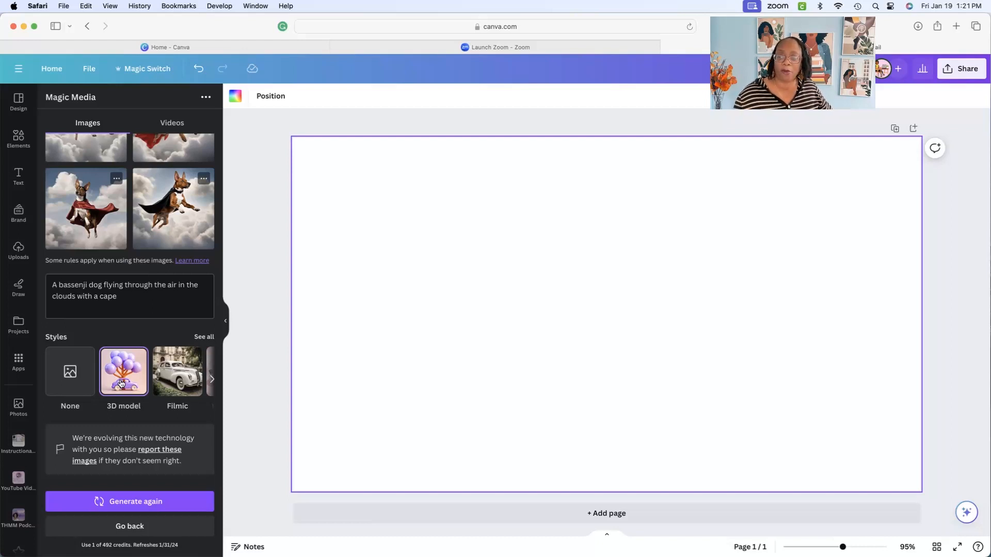
left_click(121, 506)
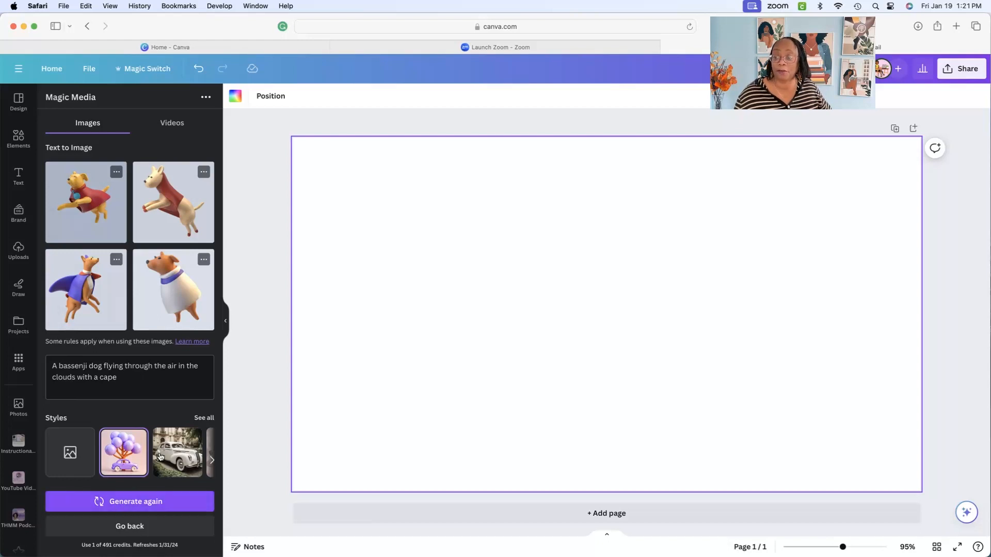
Switch the image style to Neon and generate images again from the same prompt.
left_click(204, 418)
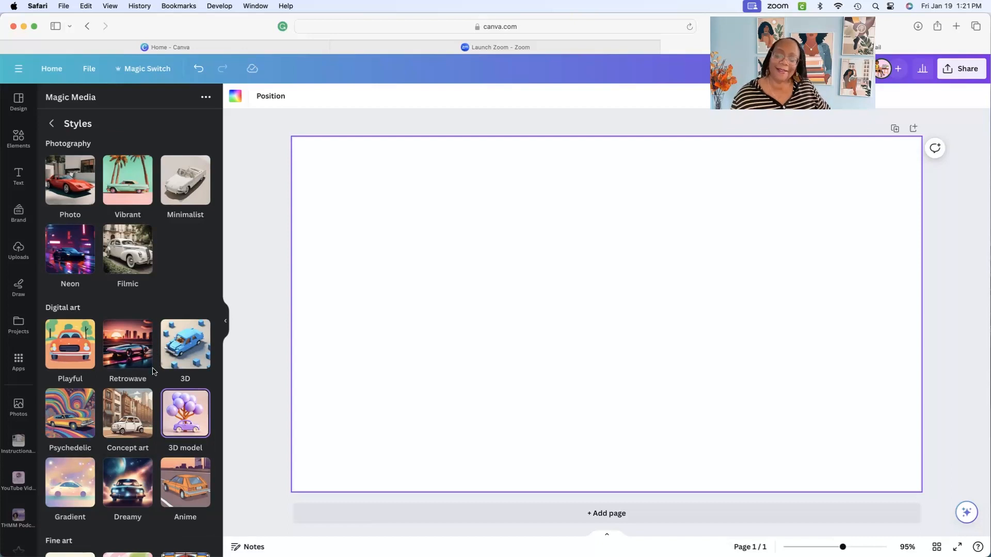
scroll(155, 371, "down", 3)
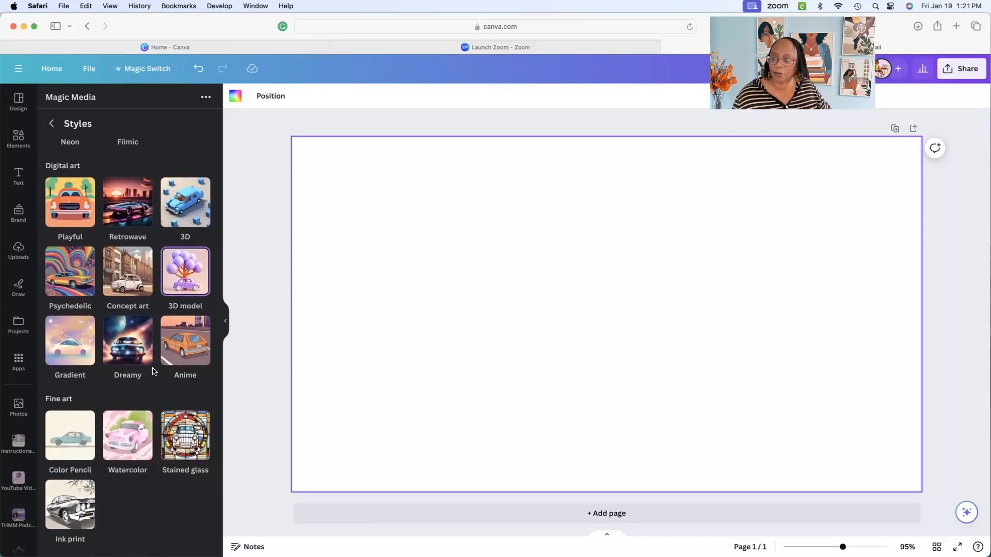
scroll(154, 370, "up", 3)
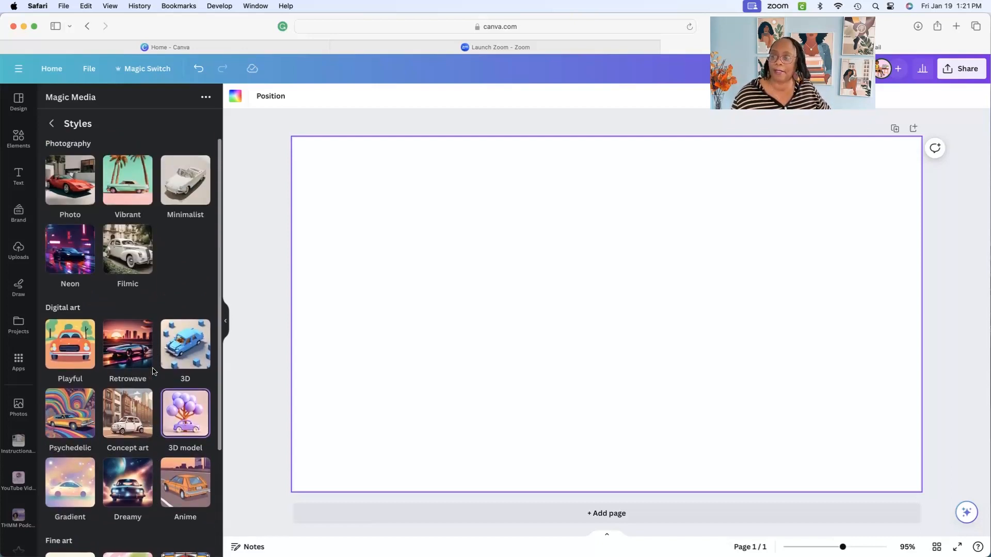
scroll(124, 320, "down", 2)
scroll(78, 243, "up", 1)
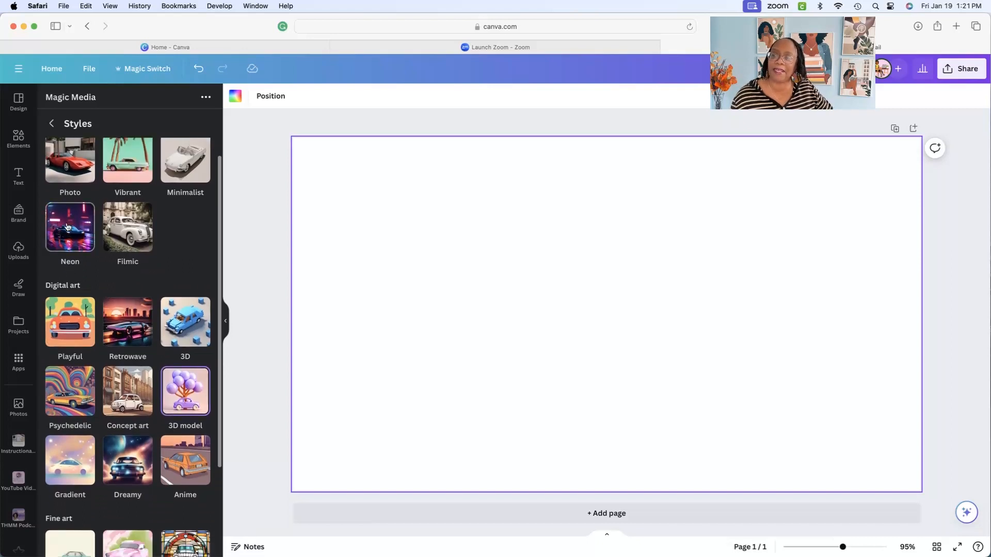
left_click(71, 236)
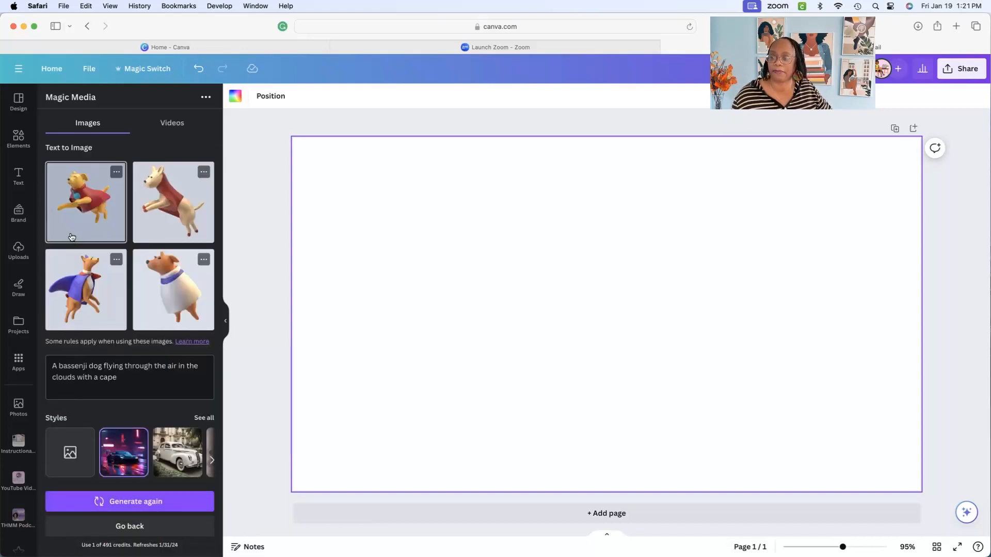
left_click(152, 503)
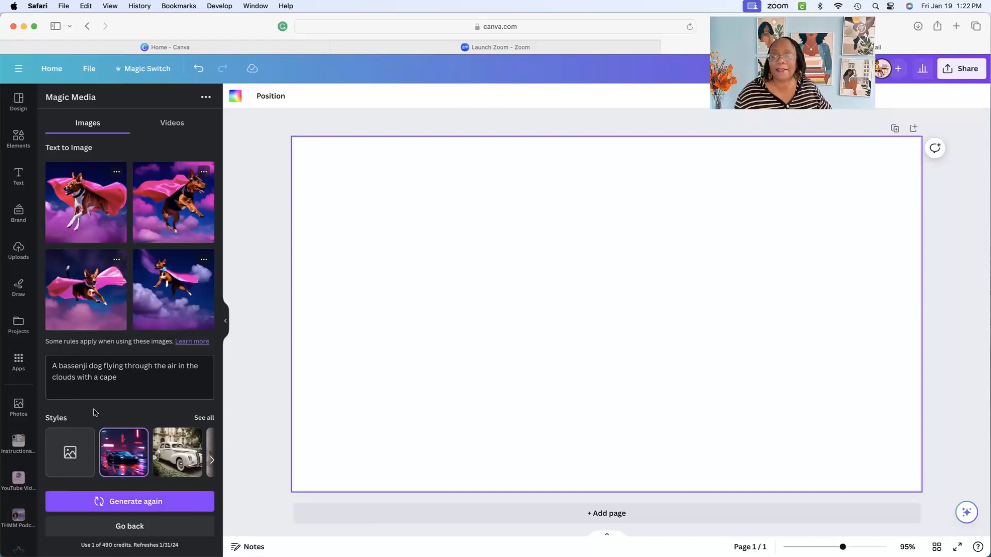
Extend the prompt with "cartoon and with sun." and generate the images again in the Neon style.
scroll(95, 410, "down", 3)
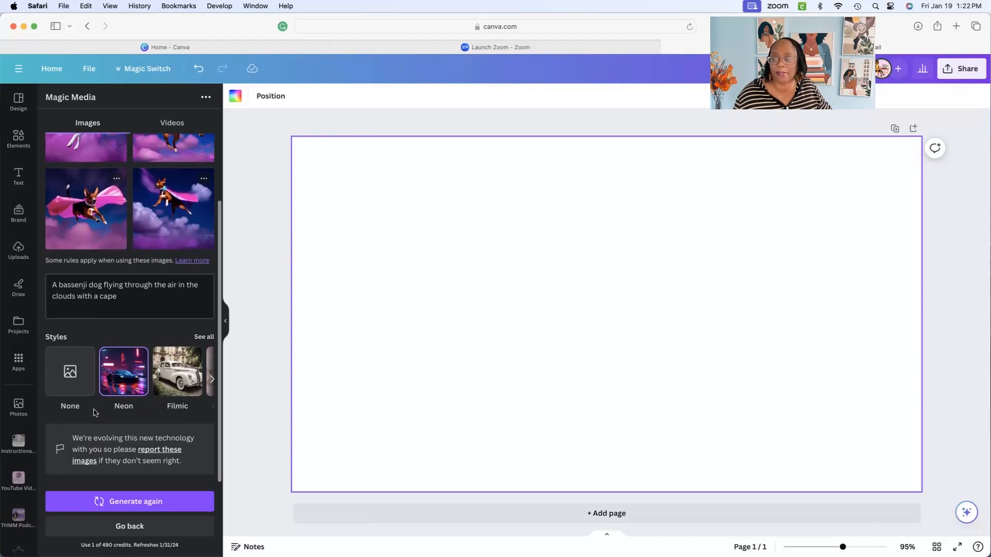
scroll(95, 409, "up", 3)
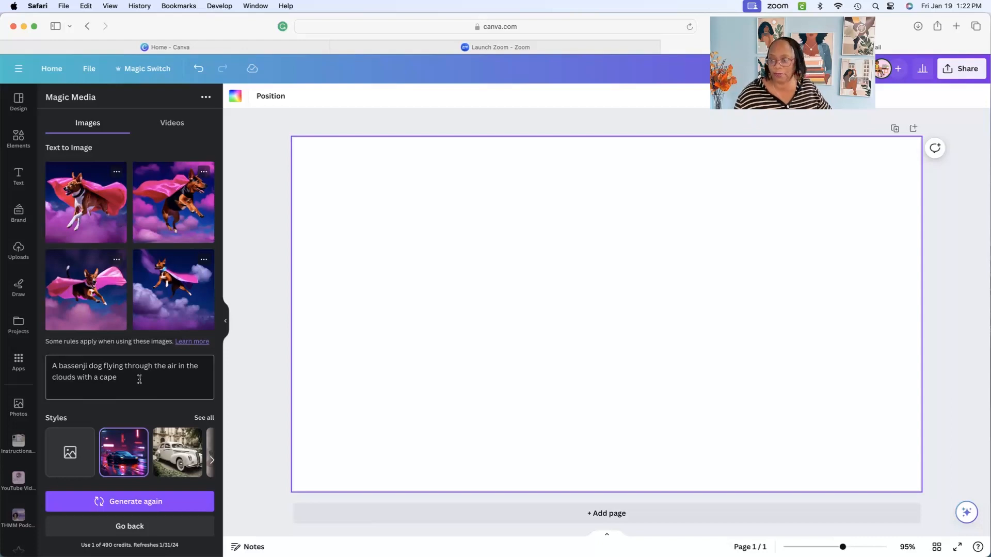
left_click(141, 378)
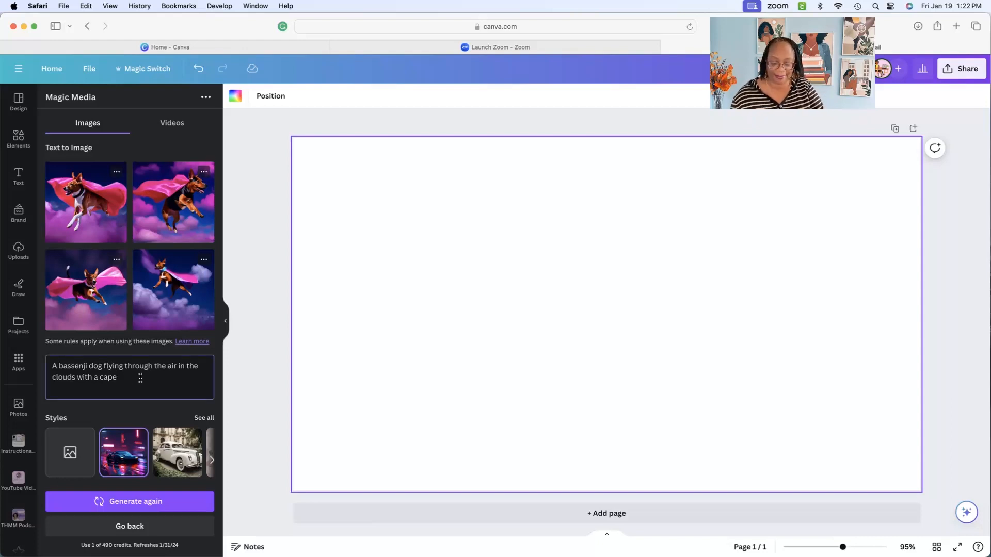
type(".")
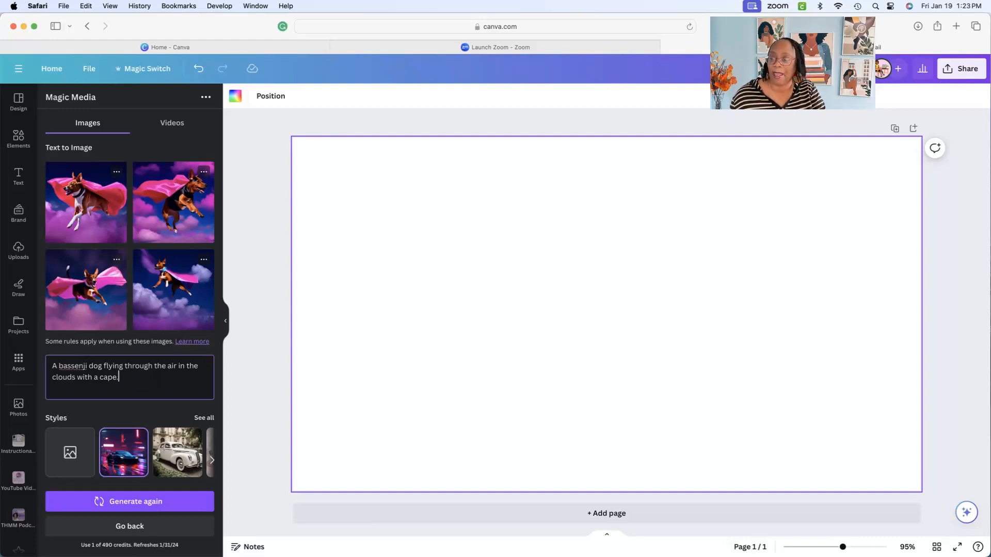
key("BackSpace")
type(" car")
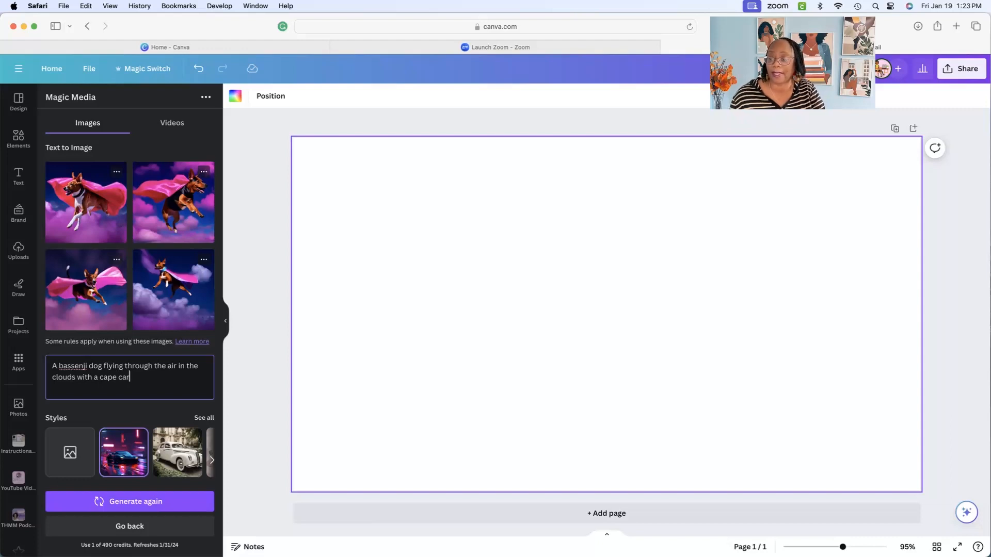
type("toon")
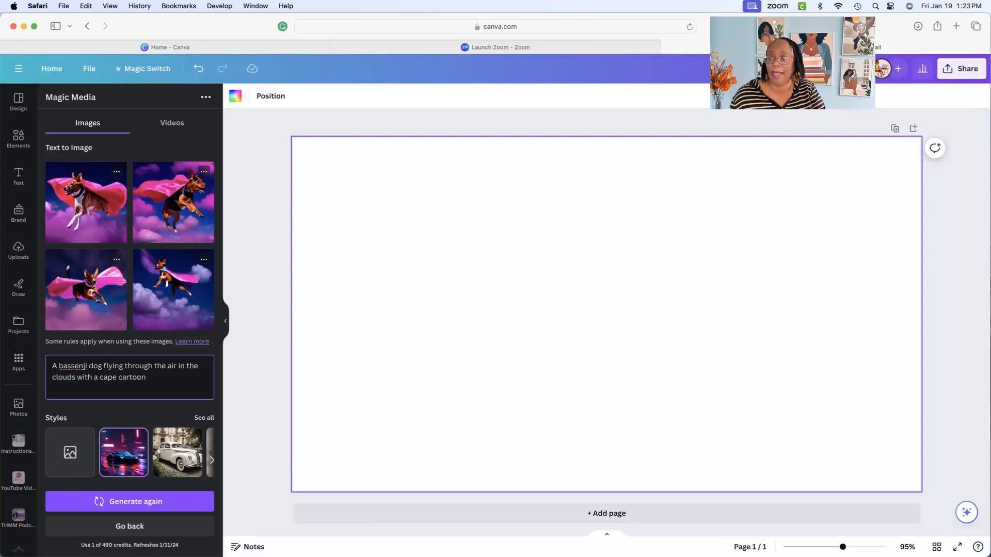
type(" and")
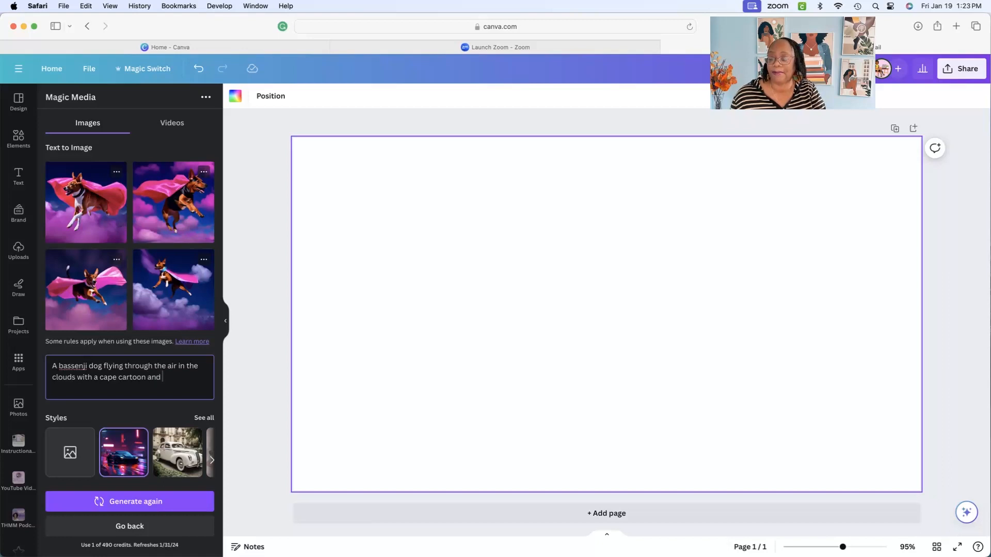
type(" with ")
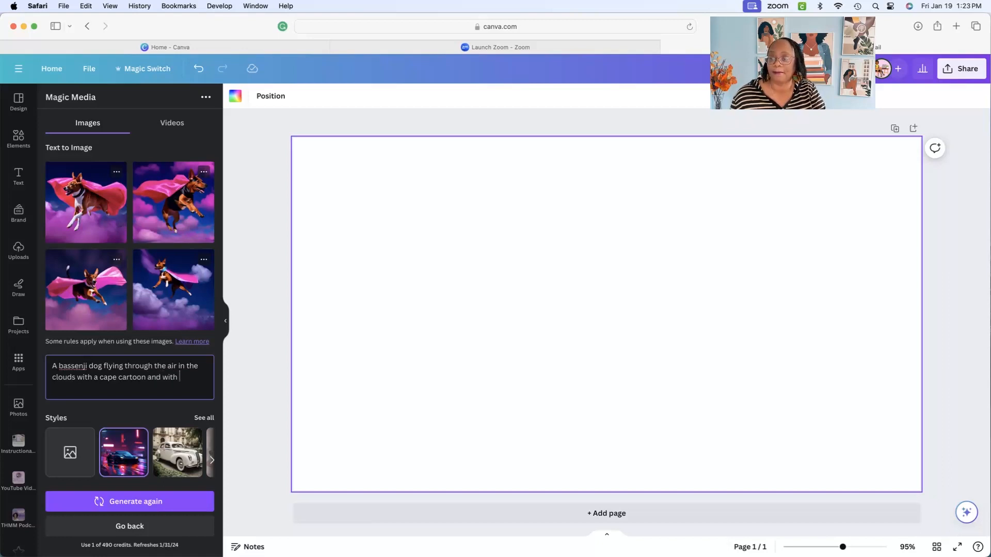
type("sun.")
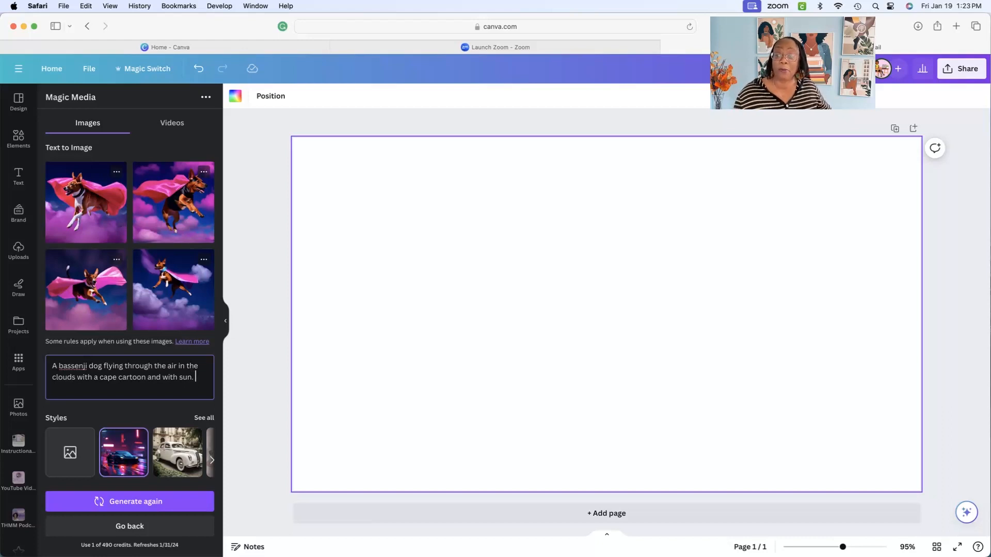
scroll(118, 474, "down", 3)
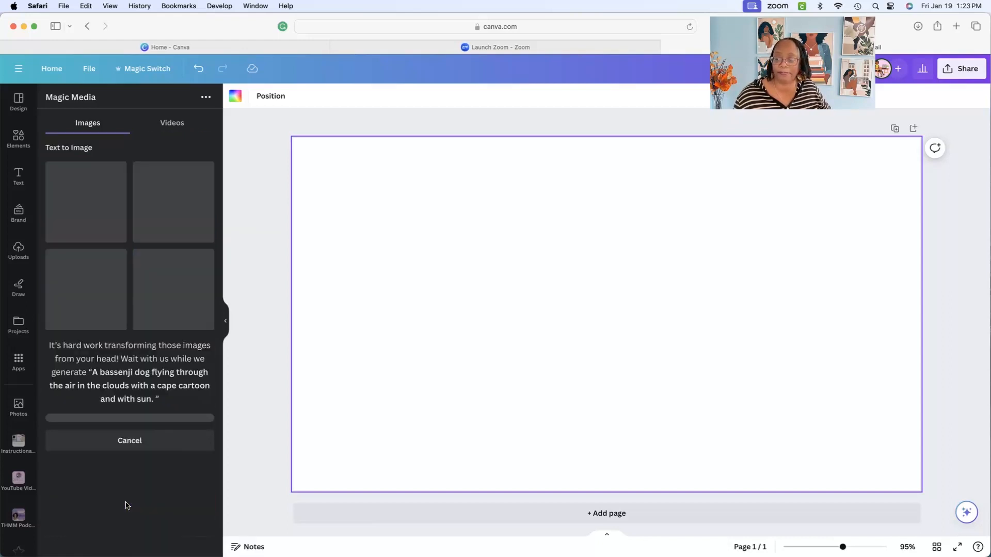
left_click(126, 505)
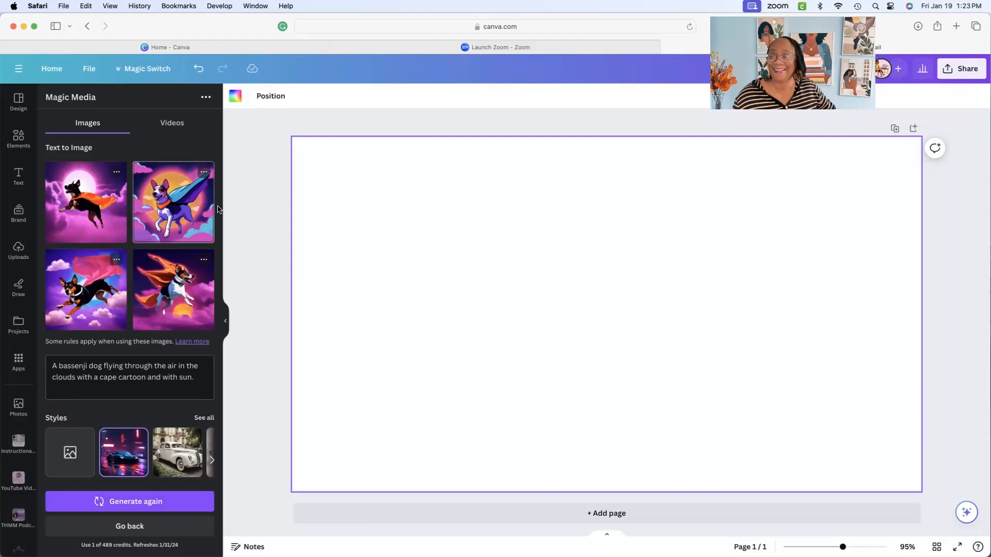
Add the cartoon dog with the blue cape to the page, enlarge it and move it to the page's left half.
left_click(183, 204)
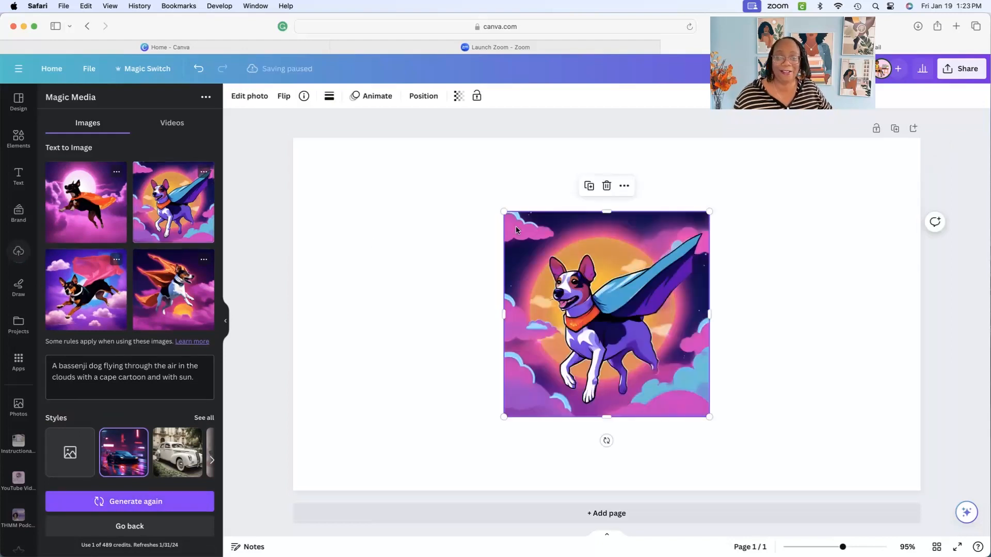
left_click_drag(497, 213, 446, 157)
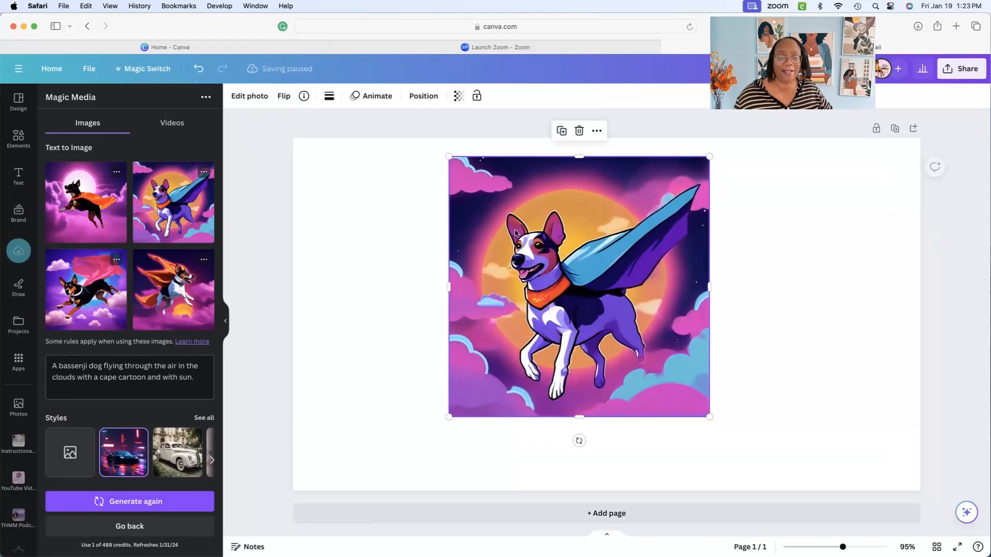
left_click_drag(540, 232, 433, 256)
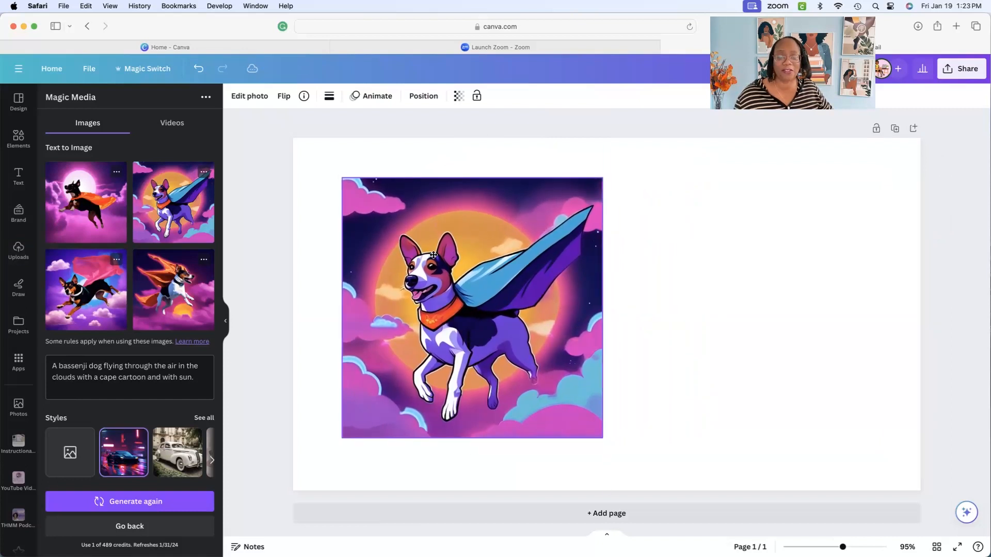
Place the dog image with the orange cape and low sun beside the blue-caped dog and compare the two.
left_click(181, 311)
left_click_drag(618, 295, 755, 260)
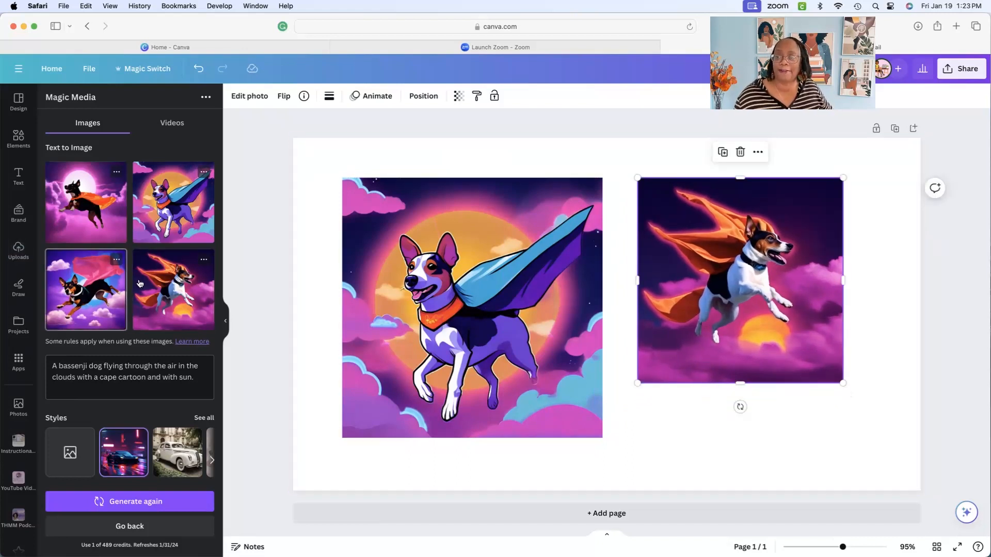
left_click(427, 278)
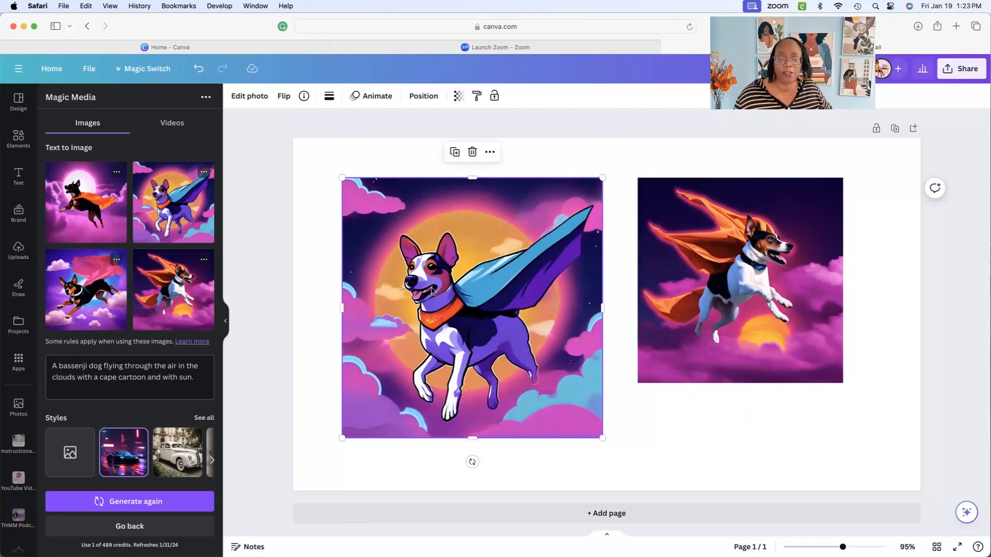
left_click(766, 290)
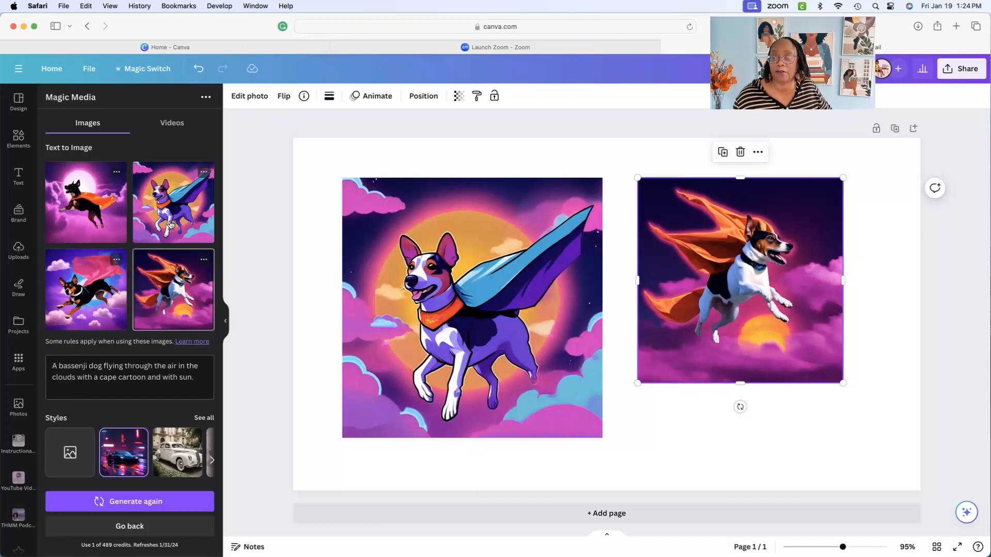
left_click(457, 312)
scroll(150, 390, "down", 3)
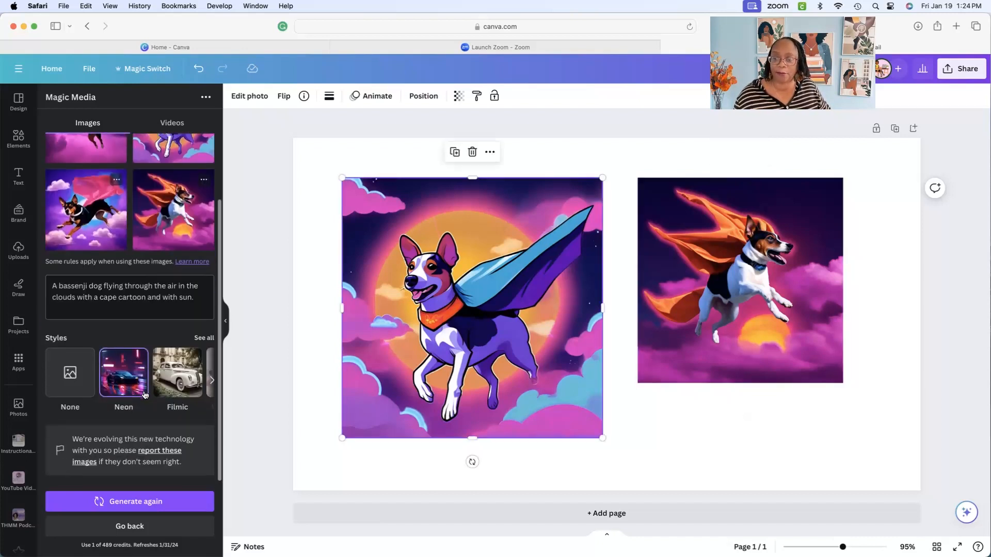
Delete the orange-caped dog image and move the blue-caped dog toward the page's upper-left corner.
left_click(712, 297)
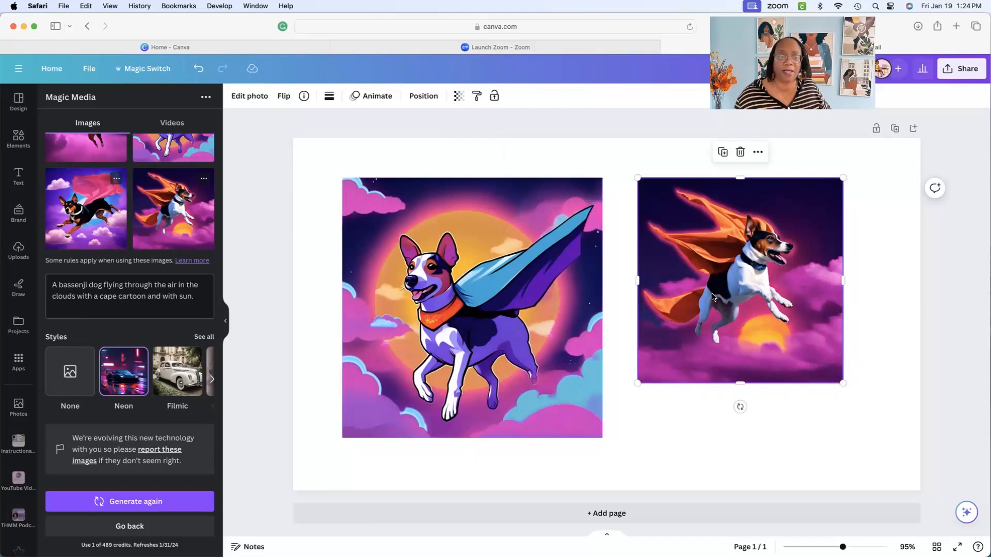
key("Delete")
left_click_drag(443, 282, 406, 248)
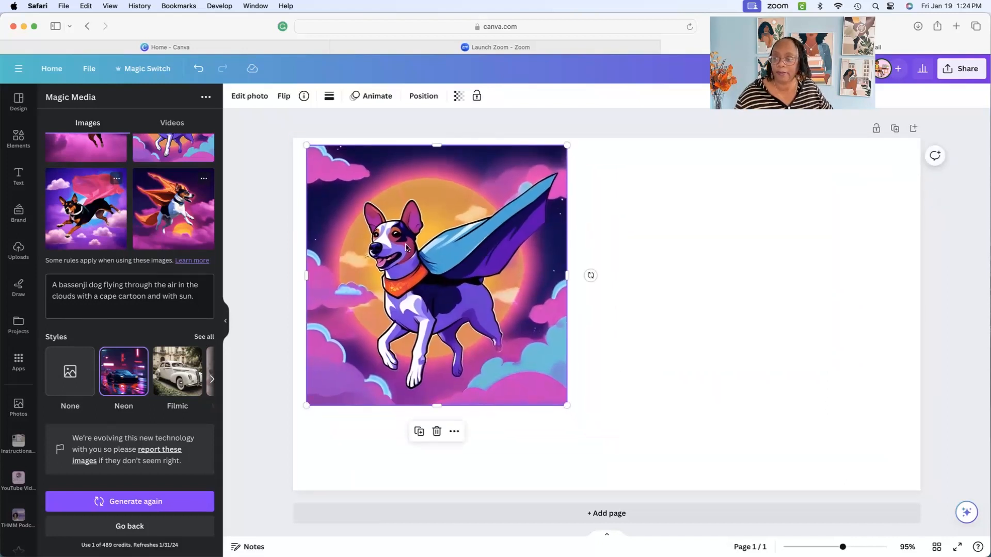
left_click(205, 337)
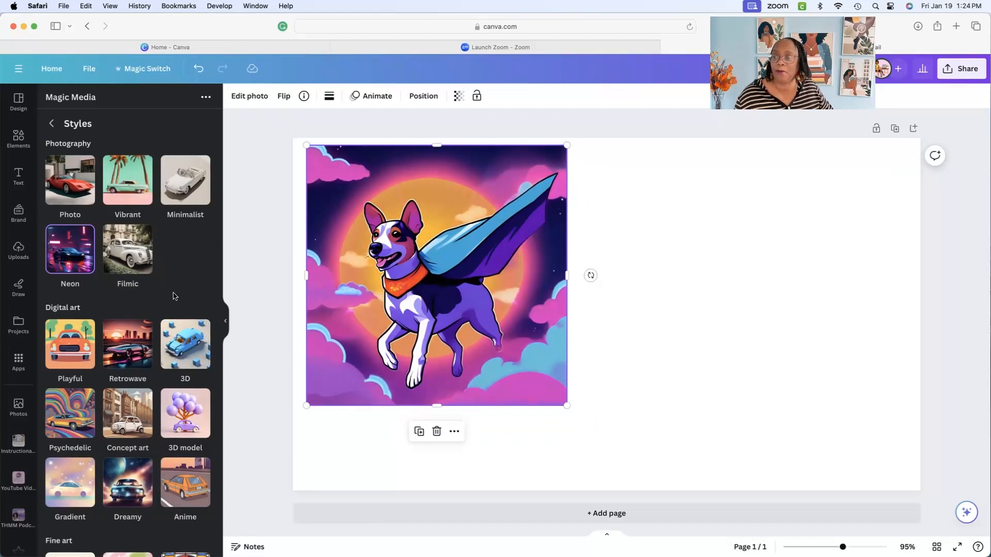
scroll(154, 289, "down", 5)
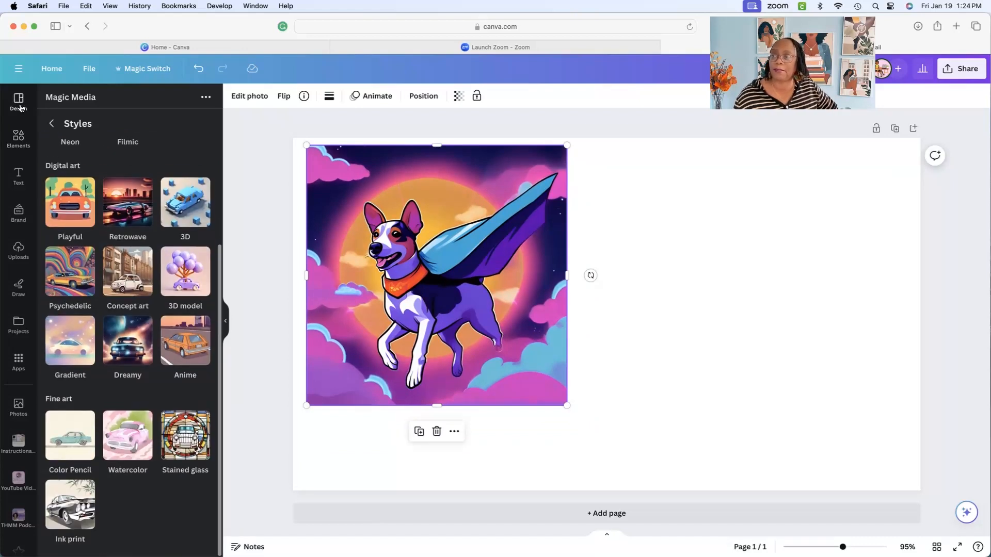
left_click(51, 123)
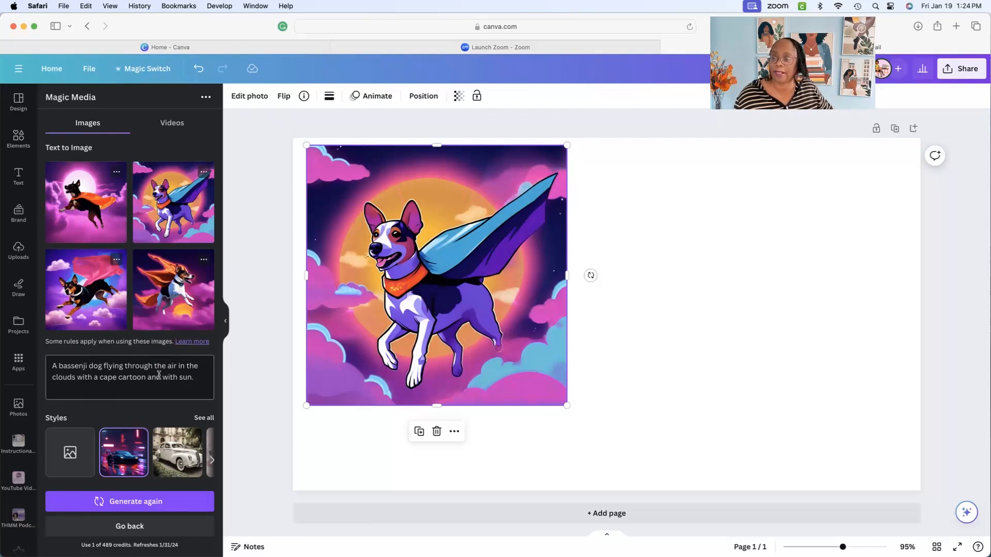
Replace the image prompt with "A lilly flower in water with a background of a waterfall".
left_click_drag(195, 378, 48, 365)
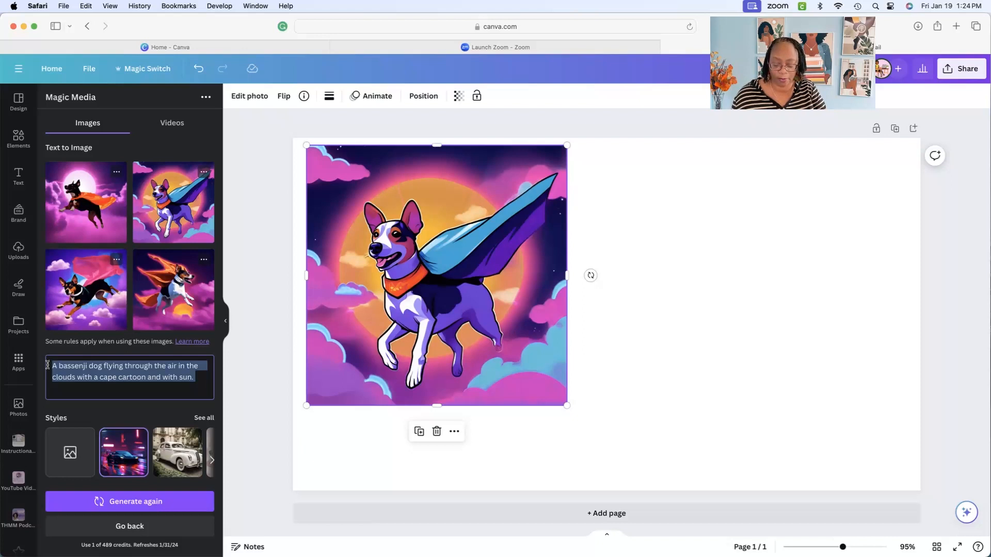
type("A li")
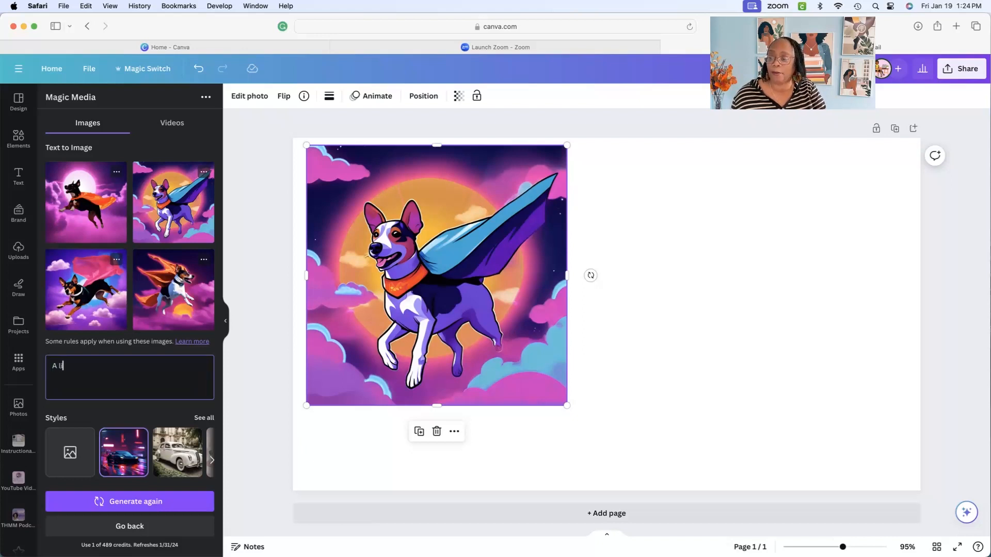
type("lly f")
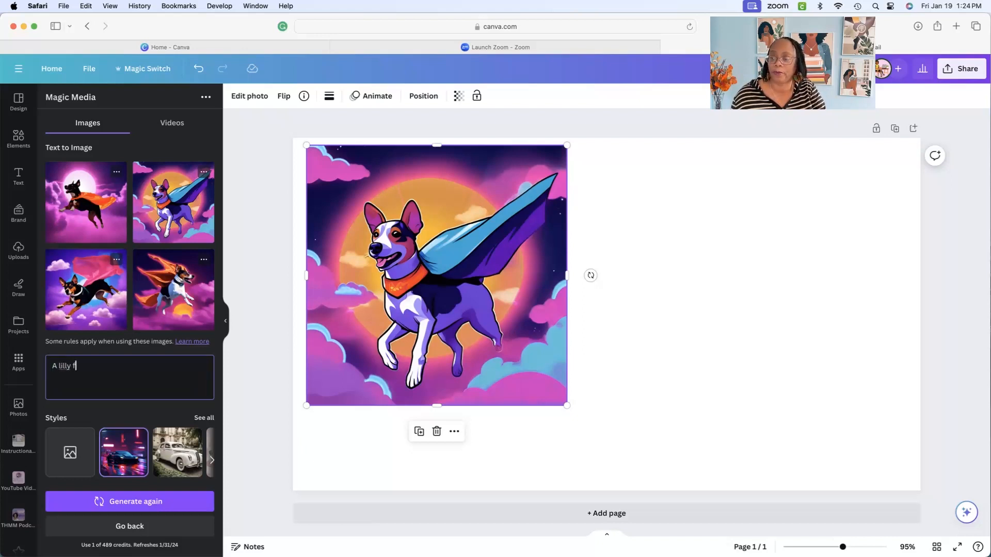
type("lower in")
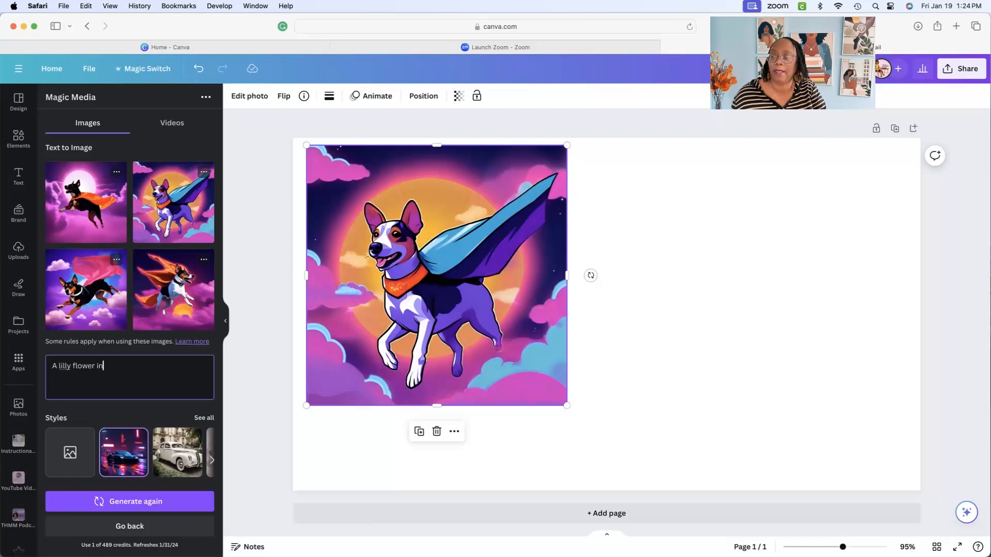
type(" water")
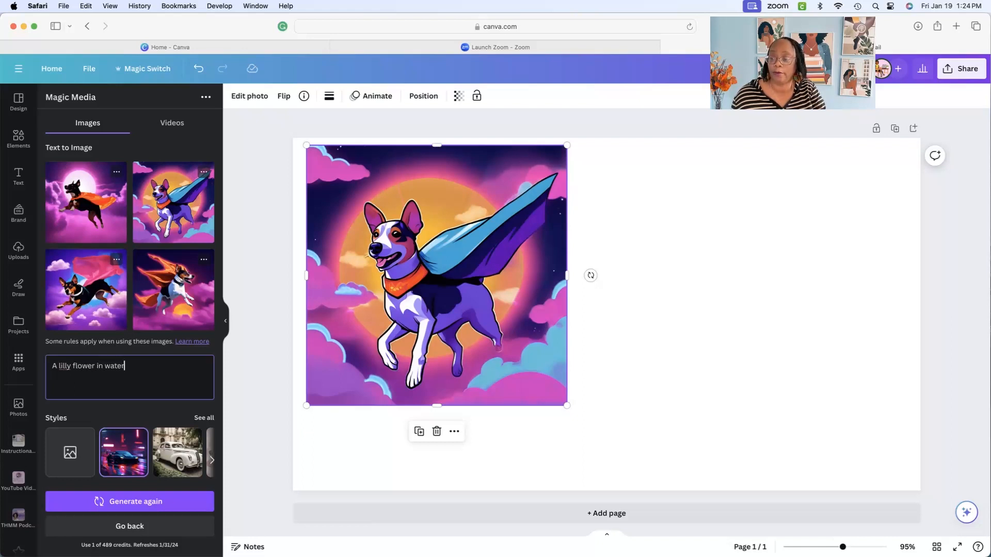
type(" with a")
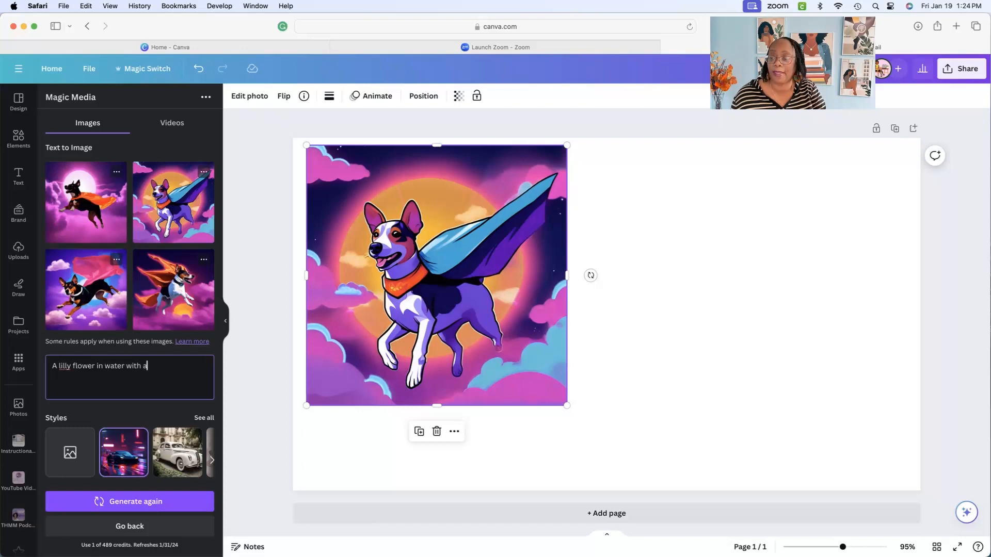
type(" backgro")
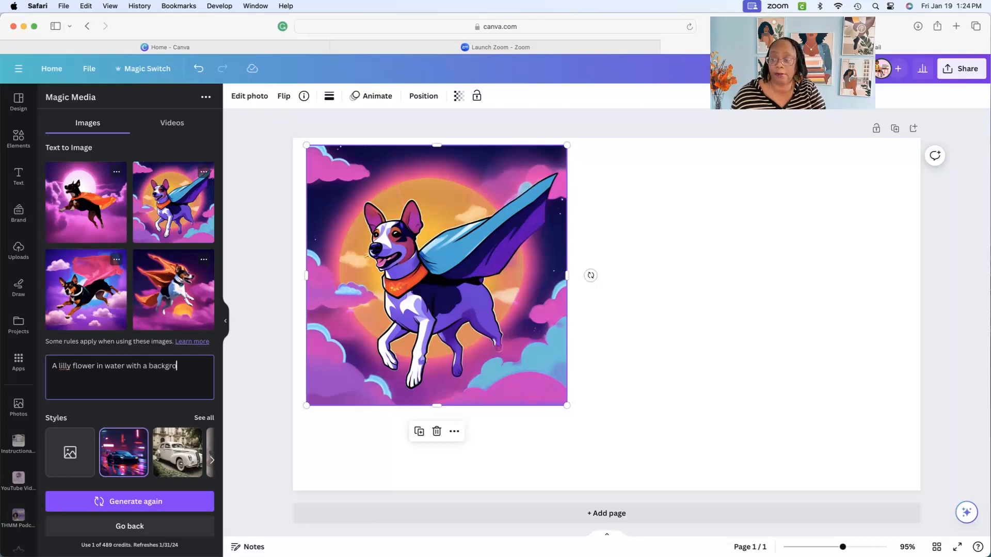
type("und of a wa")
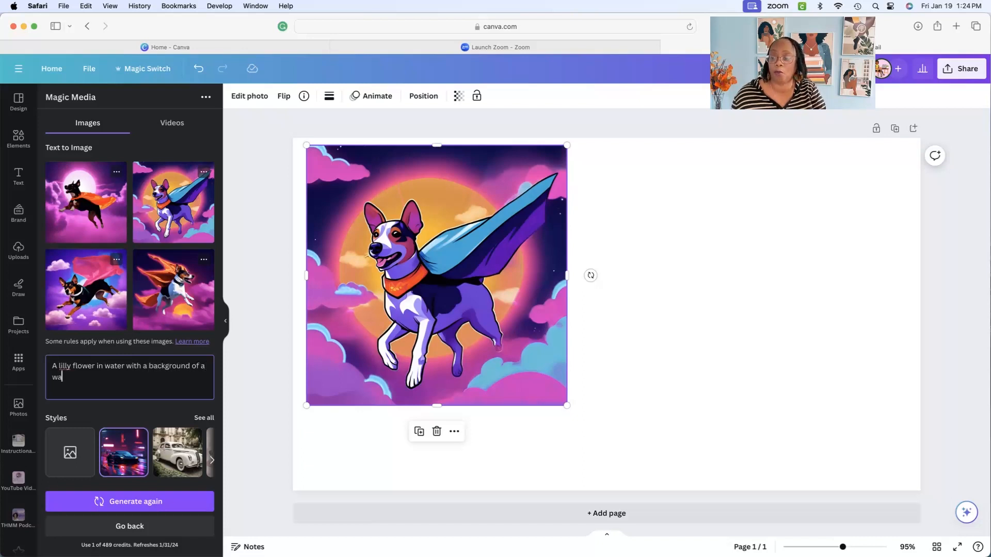
type("terfall")
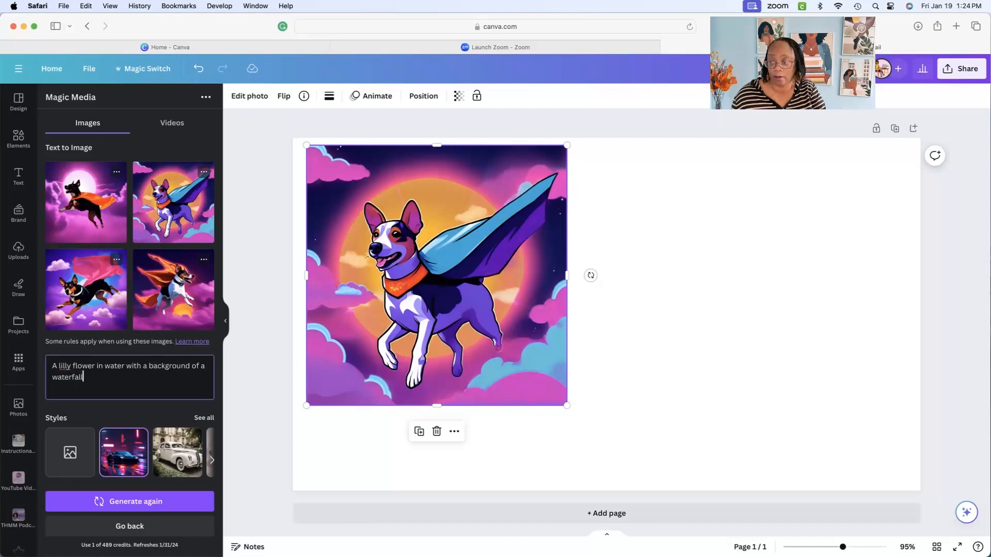
Add a second sentence to the prompt: "The lilly flower is in 3D and has lily pods surrounding it.".
type(".  The li")
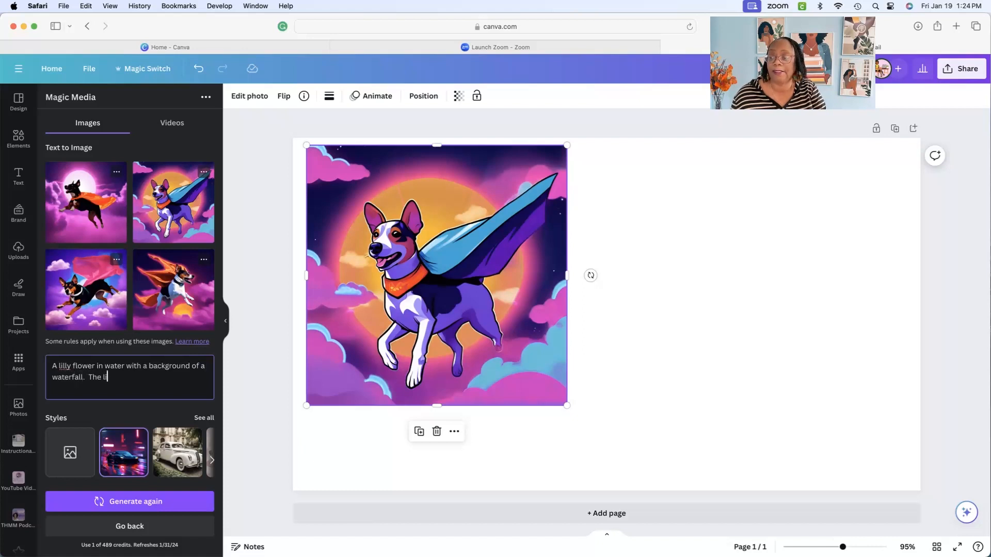
type("lly")
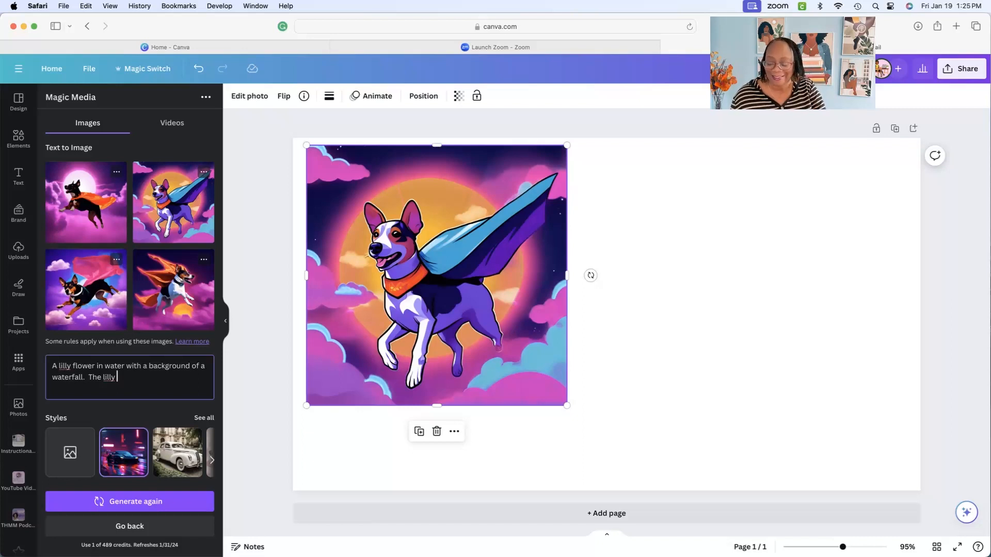
type("flowe")
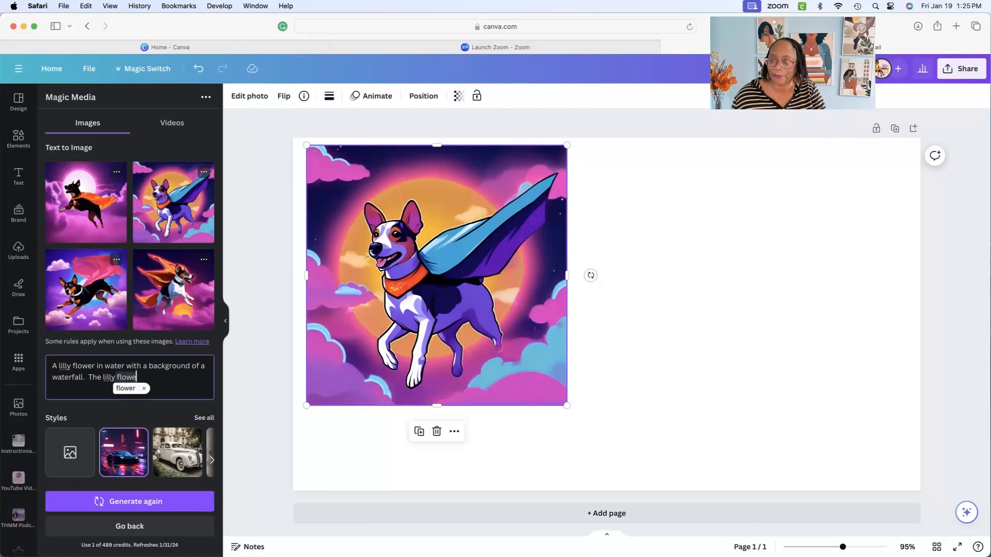
type("r is in ")
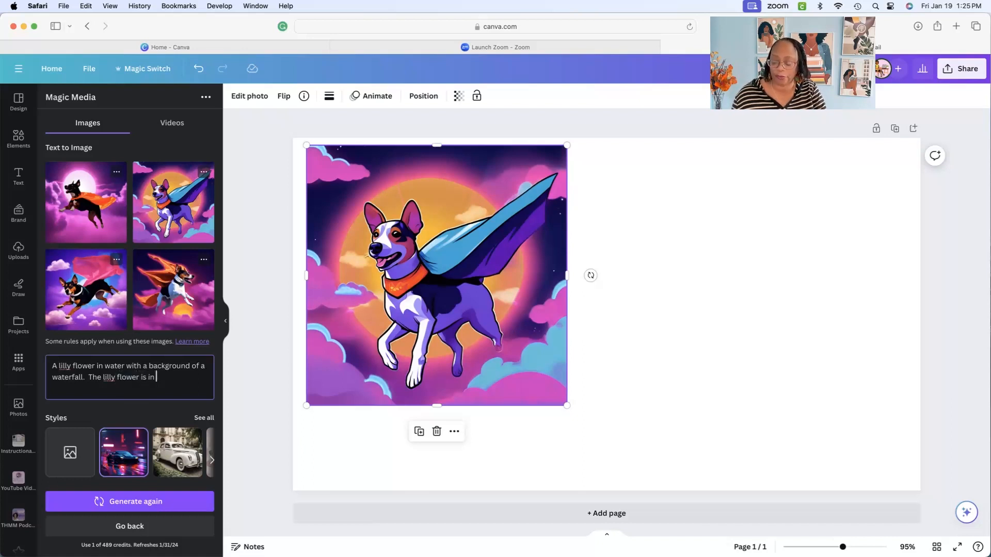
type("3D")
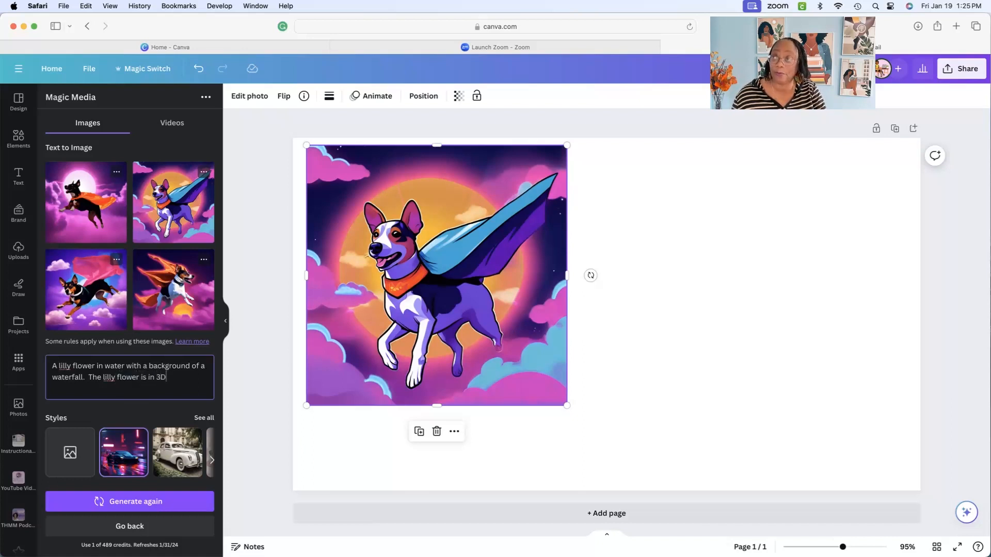
type(" and")
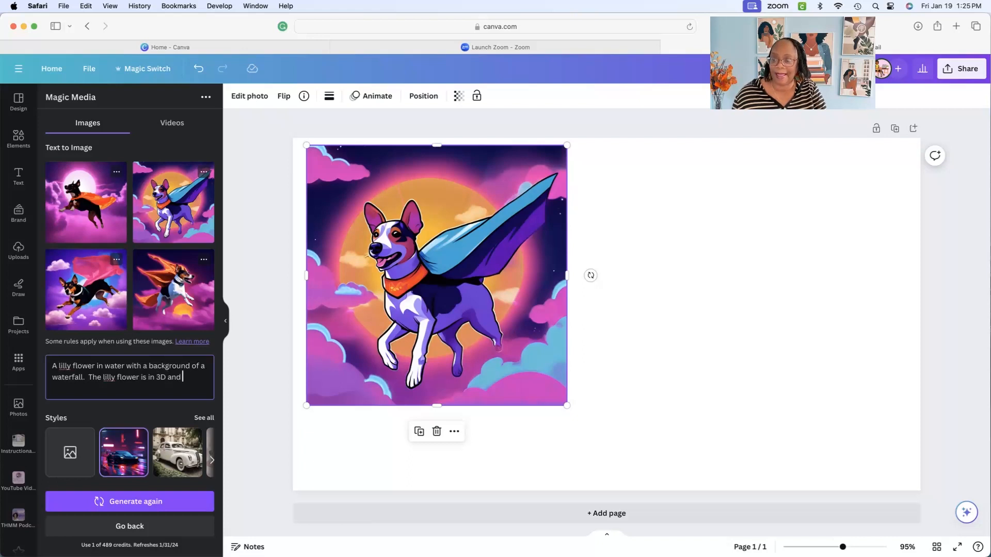
type(" has lily")
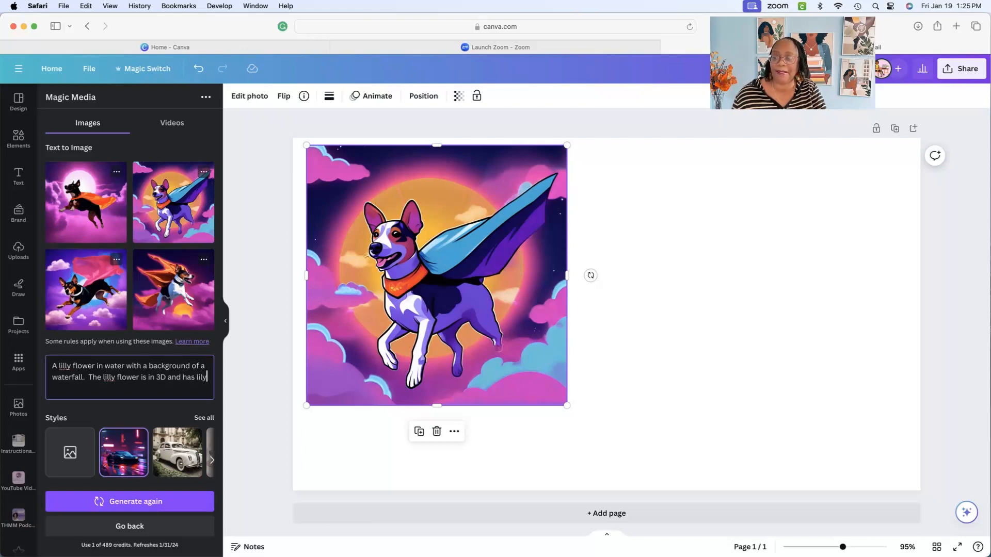
type(" pods")
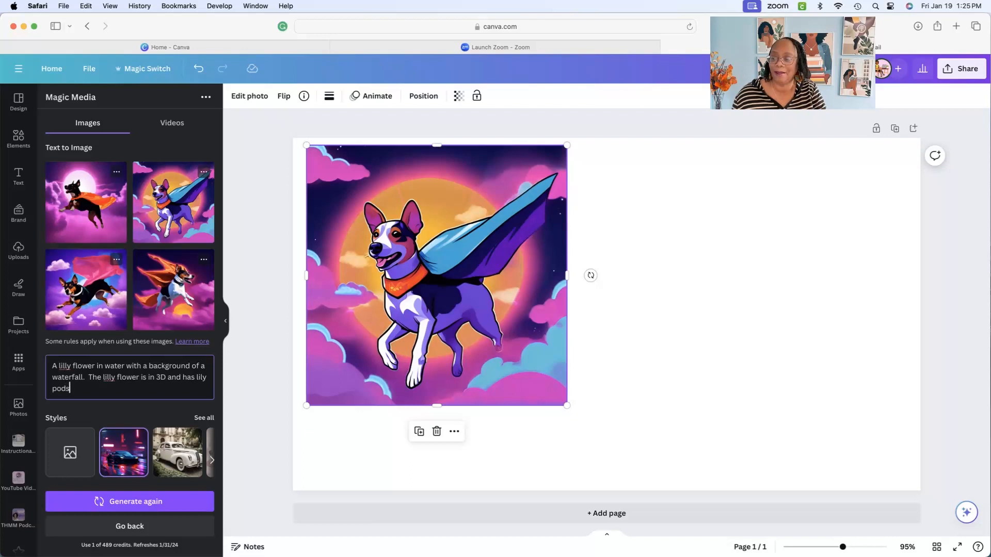
type(" r")
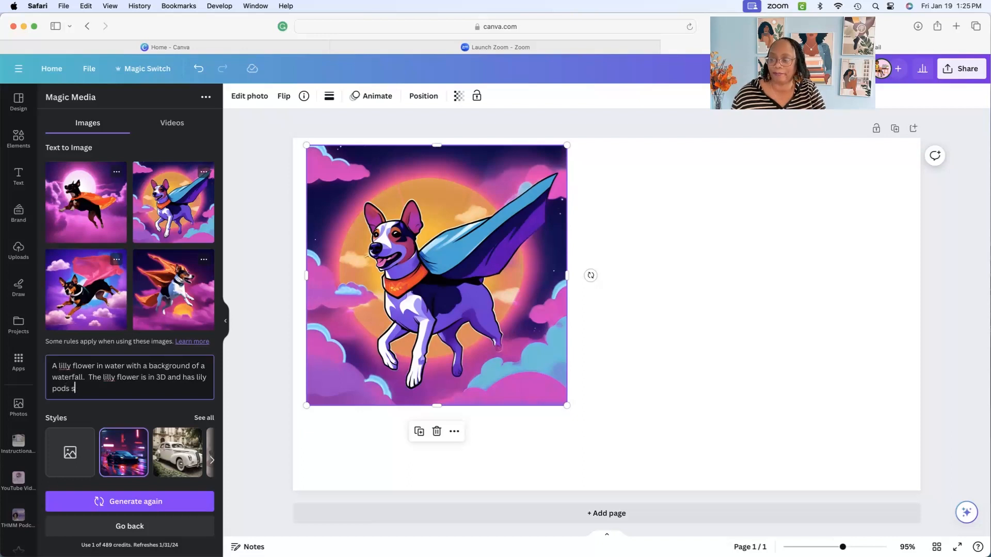
type("urroundi")
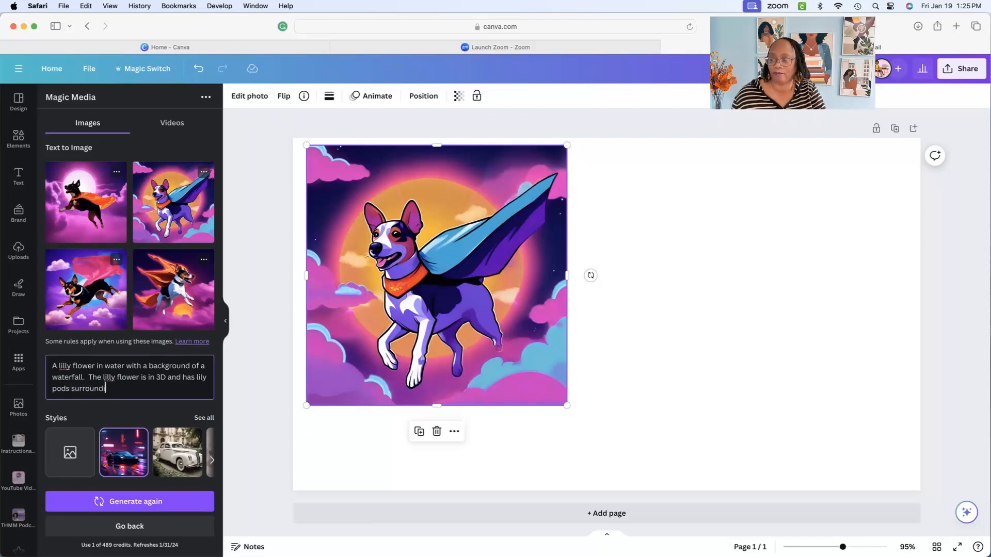
type("ng it.")
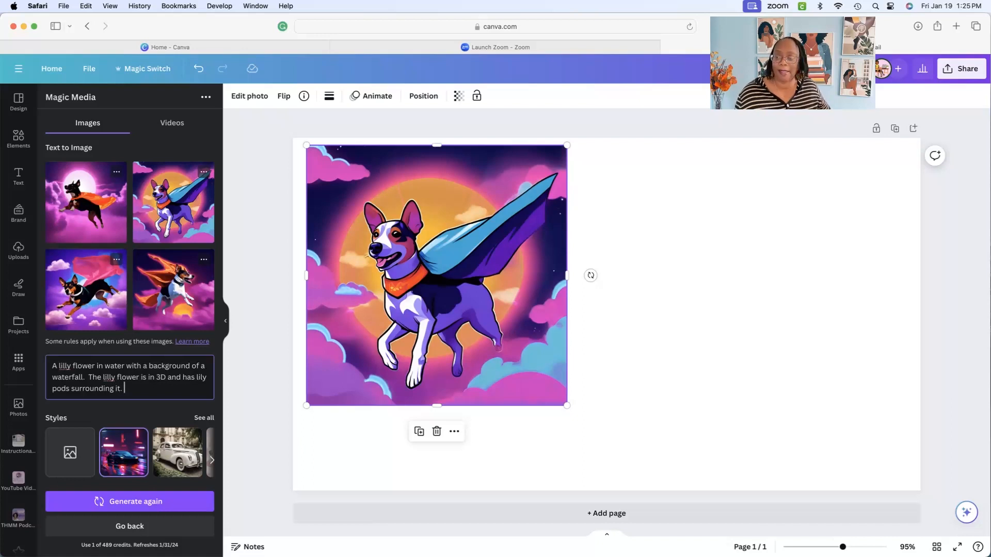
Choose the Watercolor style from the full style list and generate the lily images.
scroll(184, 414, "down", 3)
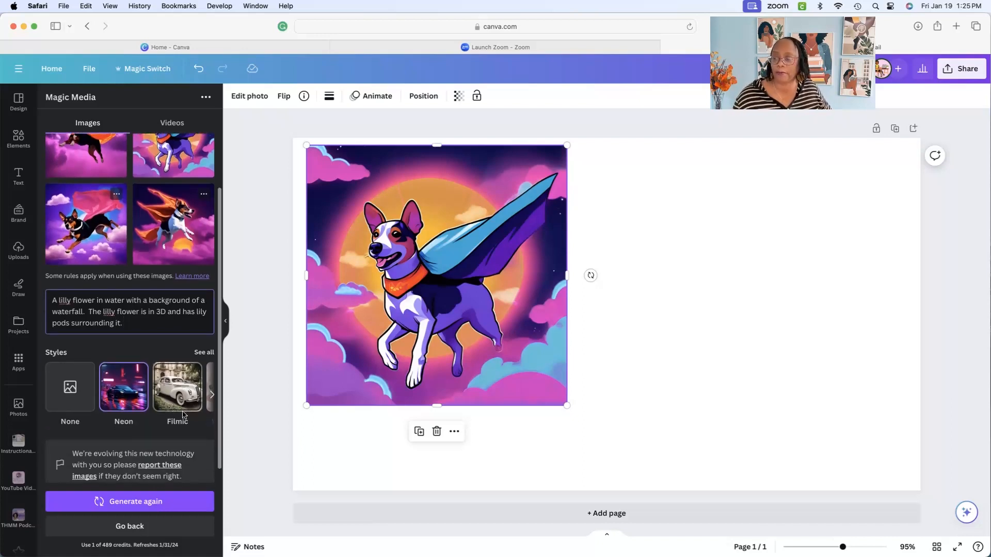
left_click(203, 352)
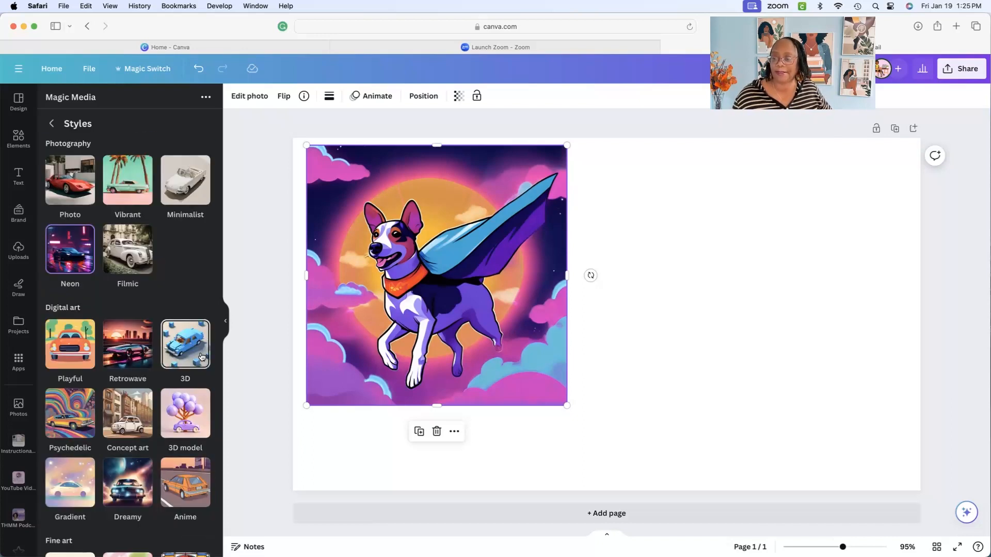
scroll(201, 357, "down", 5)
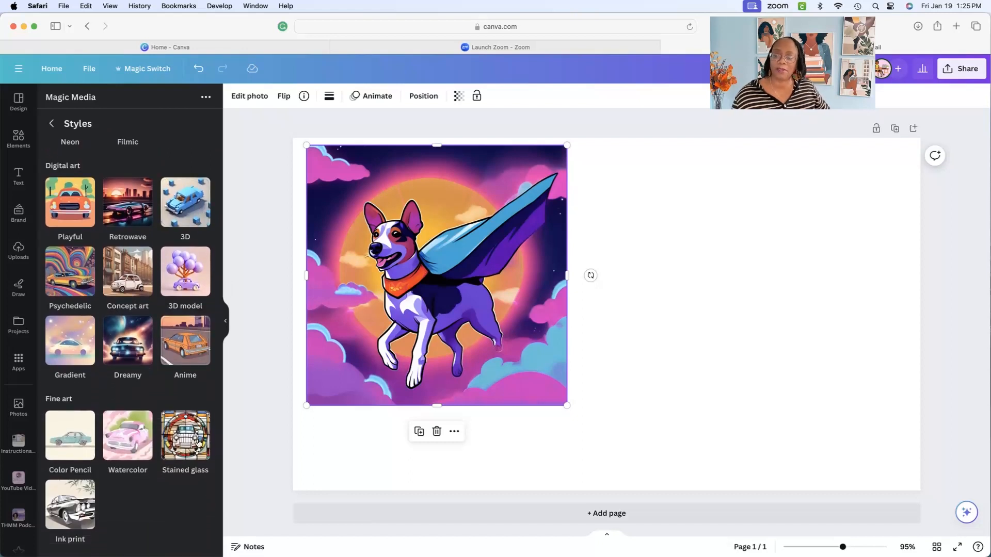
left_click(125, 454)
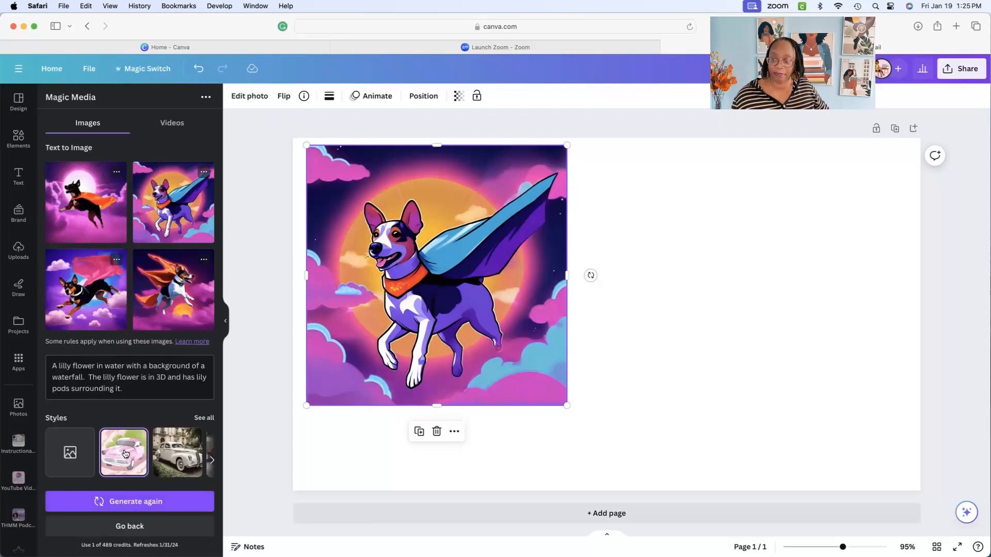
left_click(138, 503)
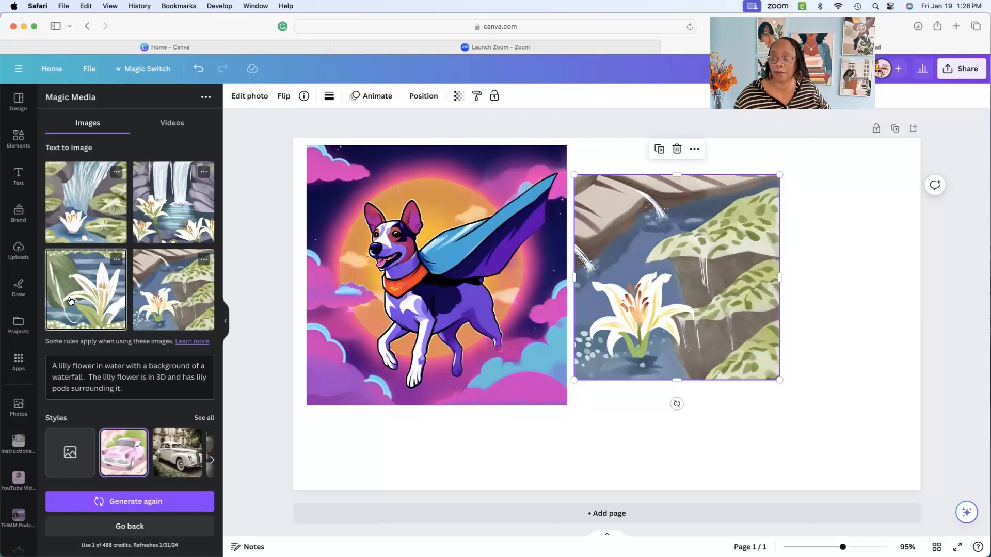
Change the style to Stained glass and generate the lily images again with the same prompt.
scroll(71, 301, "down", 3)
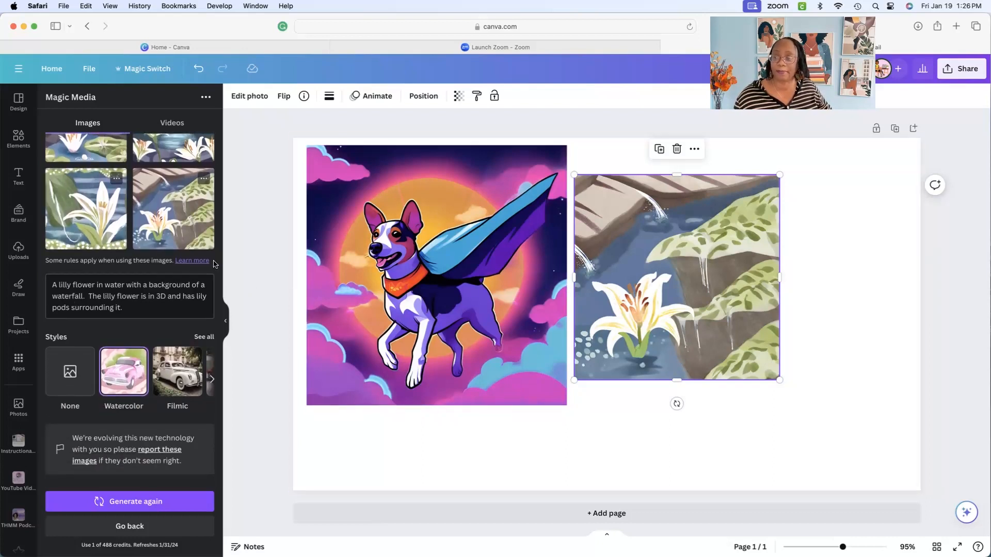
left_click(209, 381)
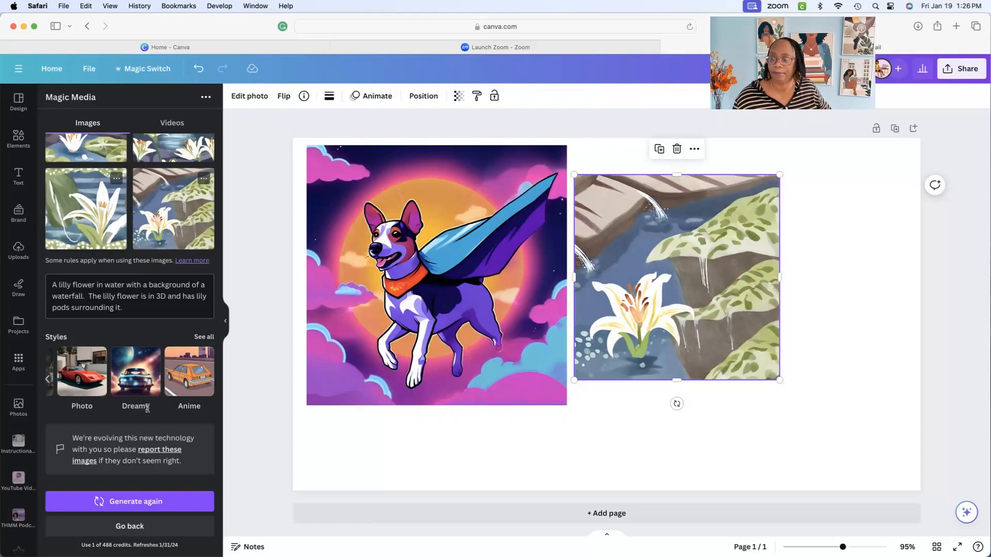
left_click(202, 336)
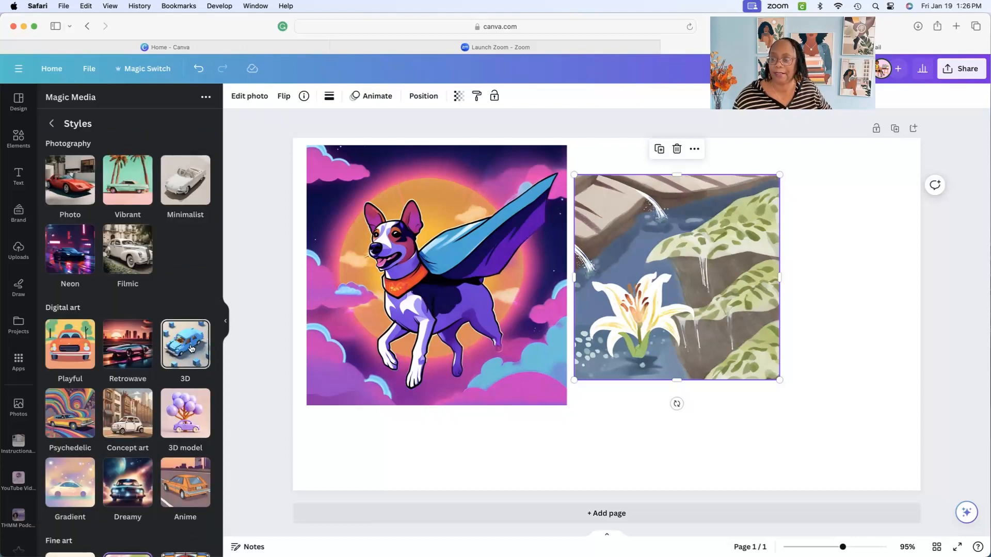
scroll(191, 349, "down", 5)
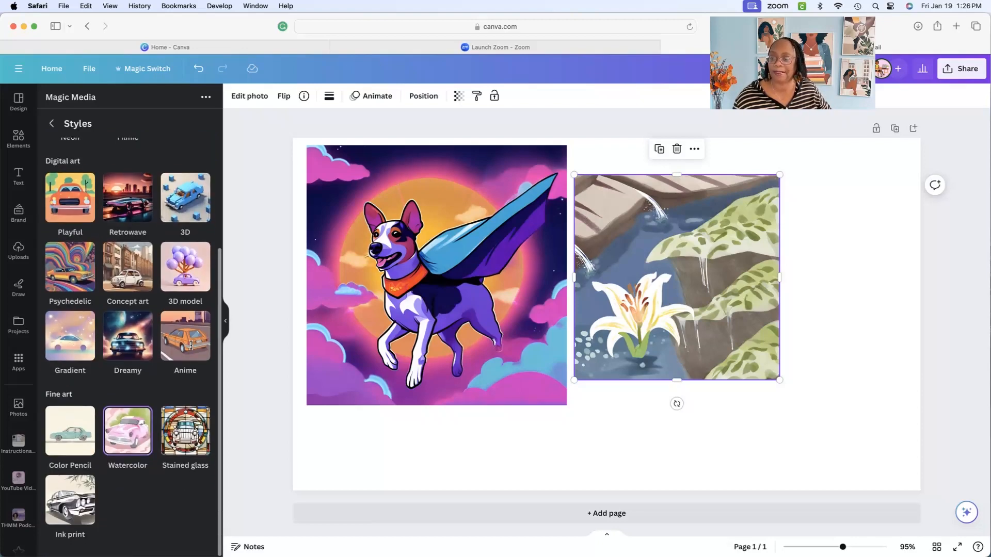
left_click(199, 441)
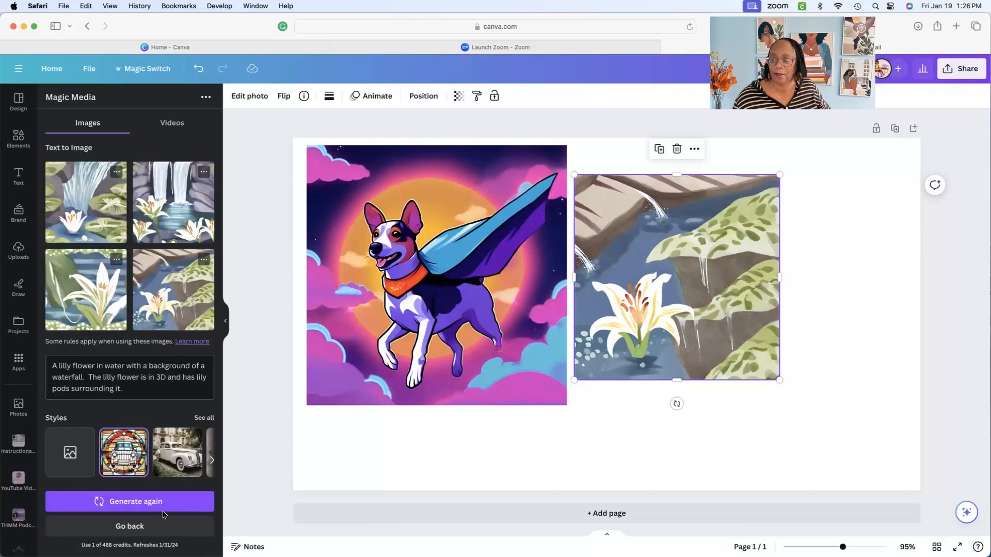
left_click(124, 502)
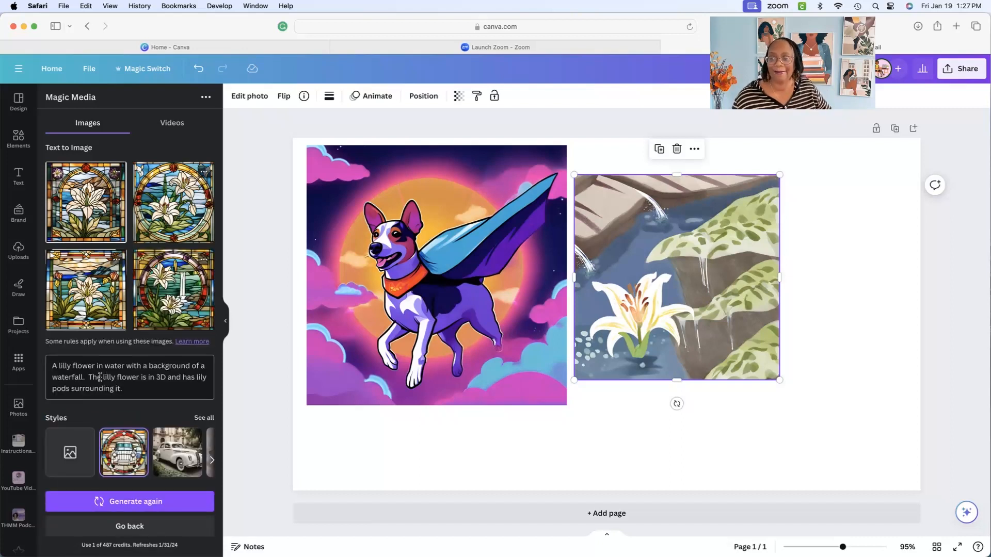
Add the first stained-glass lily image to the page and move it to the page's lower-right area, overlapping the watercolor lily.
left_click(88, 221)
left_click_drag(630, 337, 808, 381)
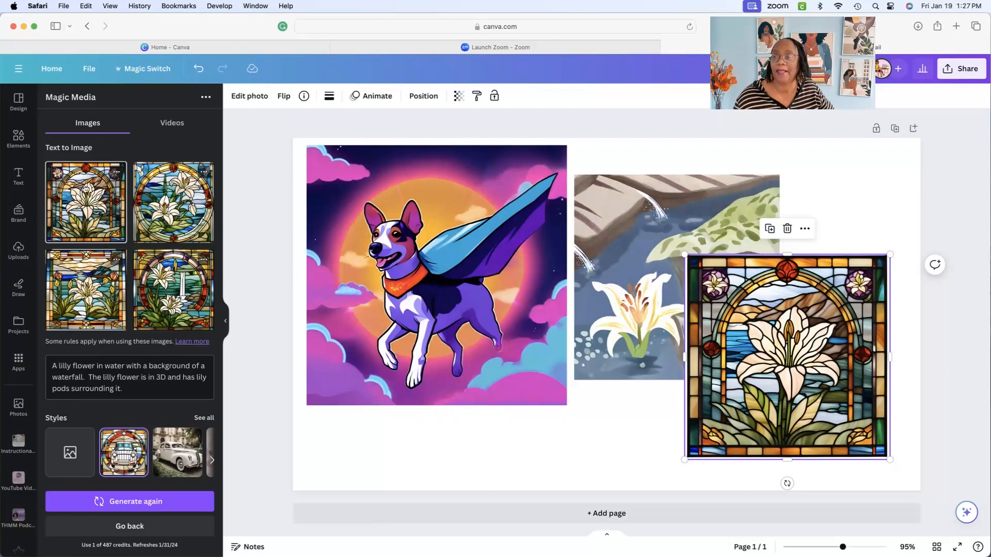
Generate more images like the first stained-glass lily result.
left_click(117, 176)
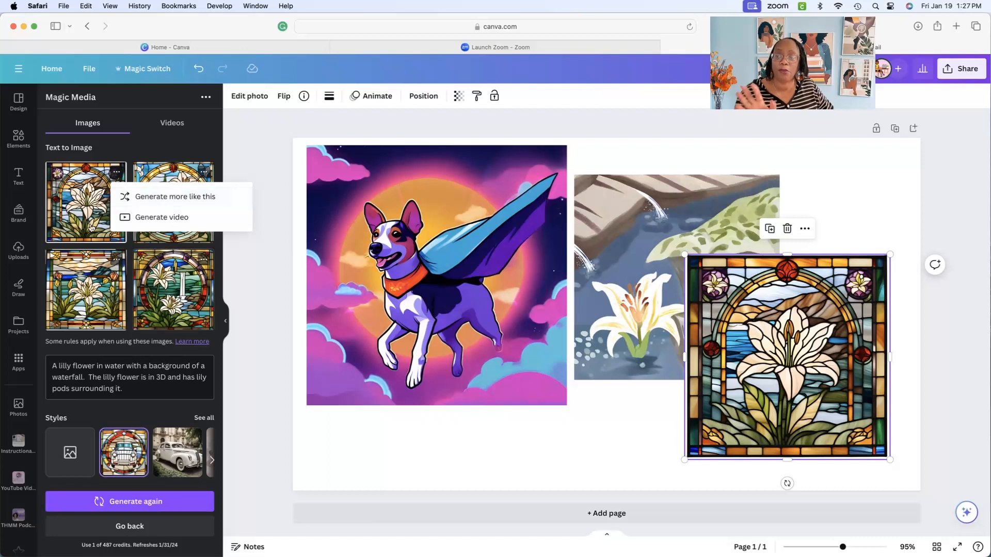
left_click(254, 242)
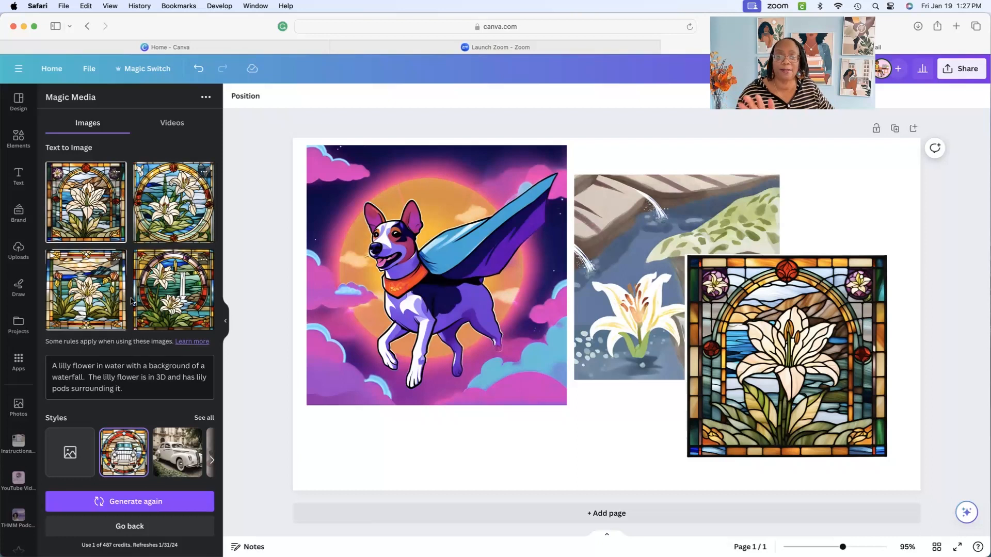
left_click(117, 175)
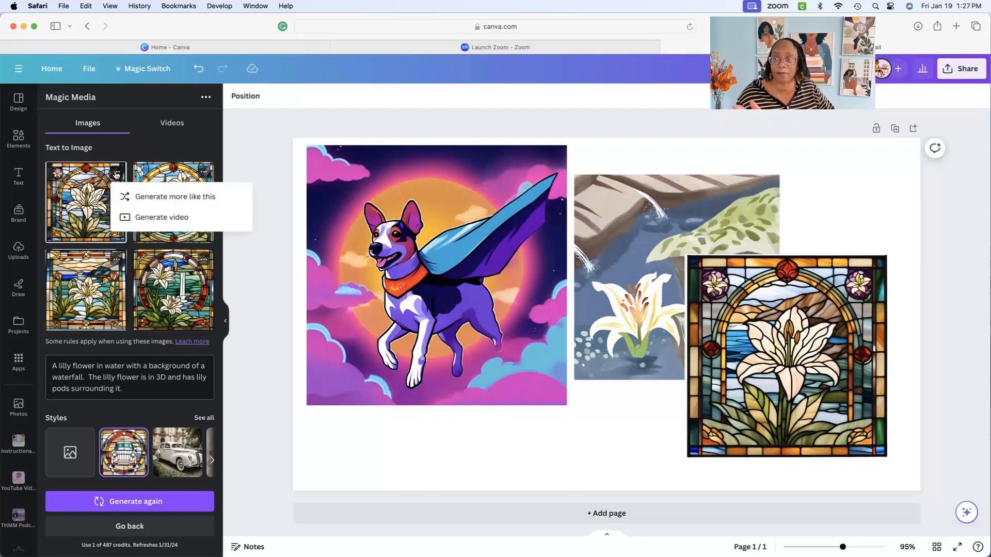
left_click(156, 200)
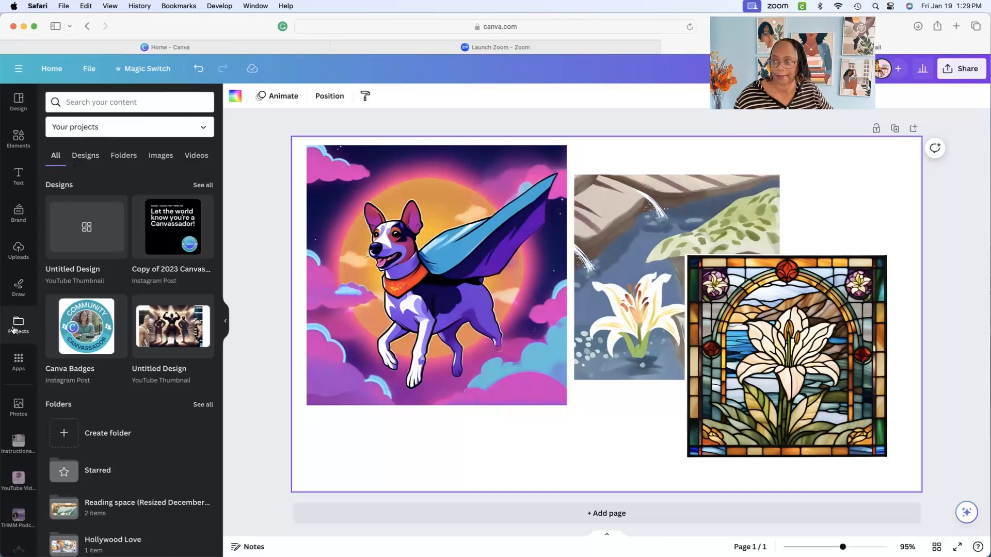
Browse the designs and images in the projects and add the blue-caped purple dog image to the page.
left_click(83, 156)
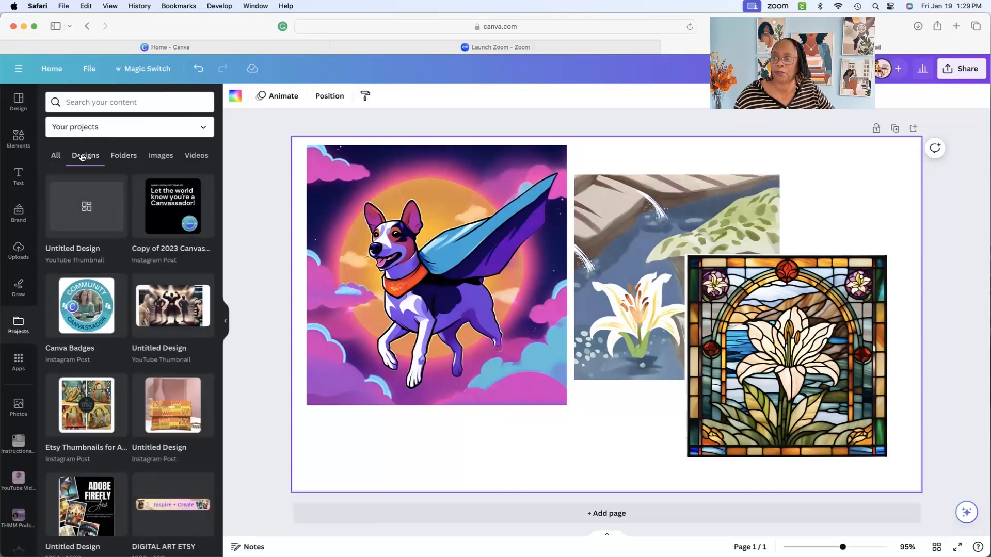
left_click(157, 156)
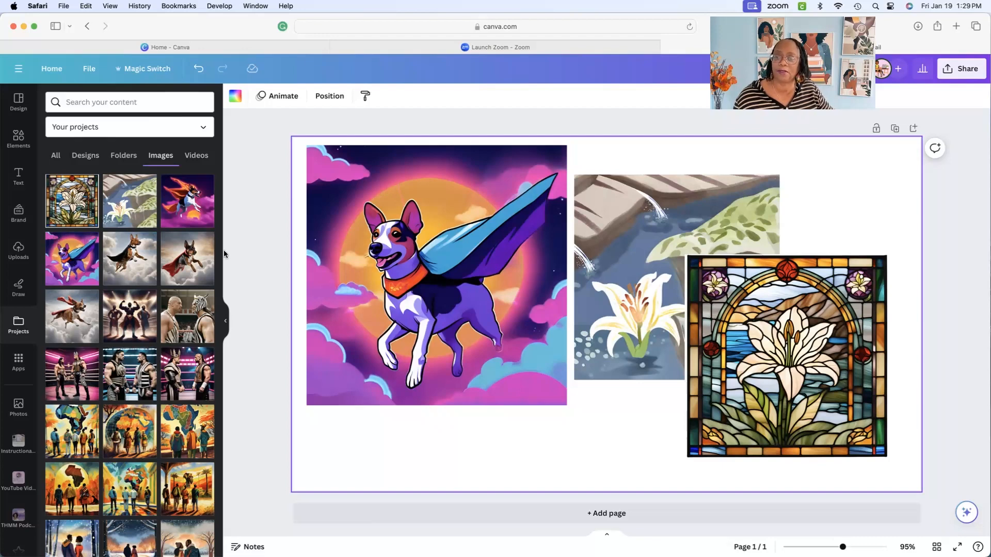
left_click(57, 259)
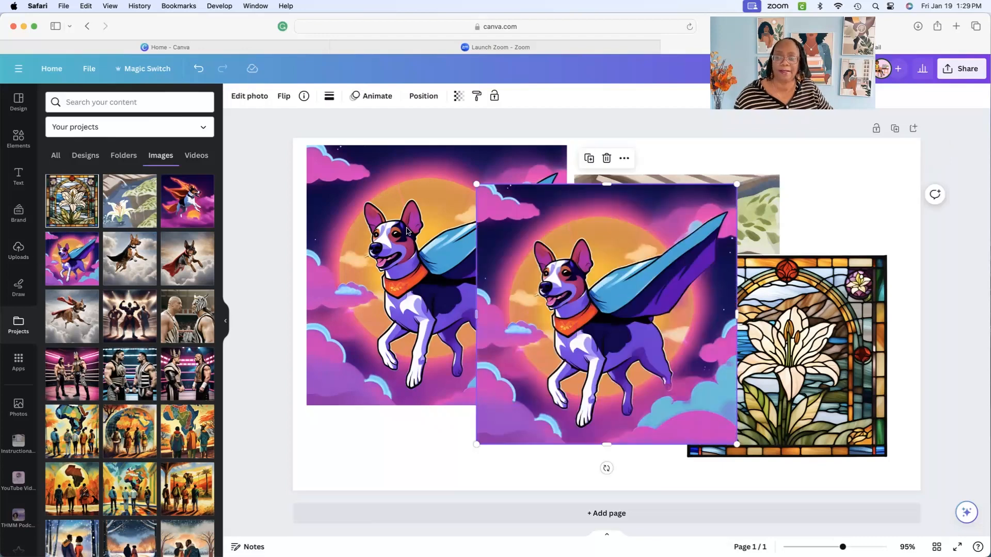
left_click(91, 241)
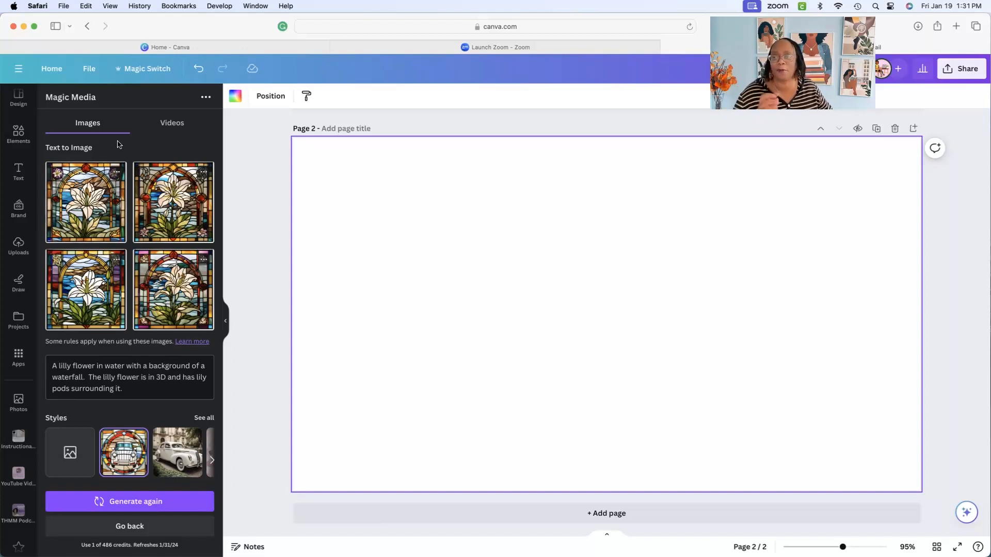
Copy the full lily prompt from the image generator and switch Magic Media to video generation.
left_click(117, 173)
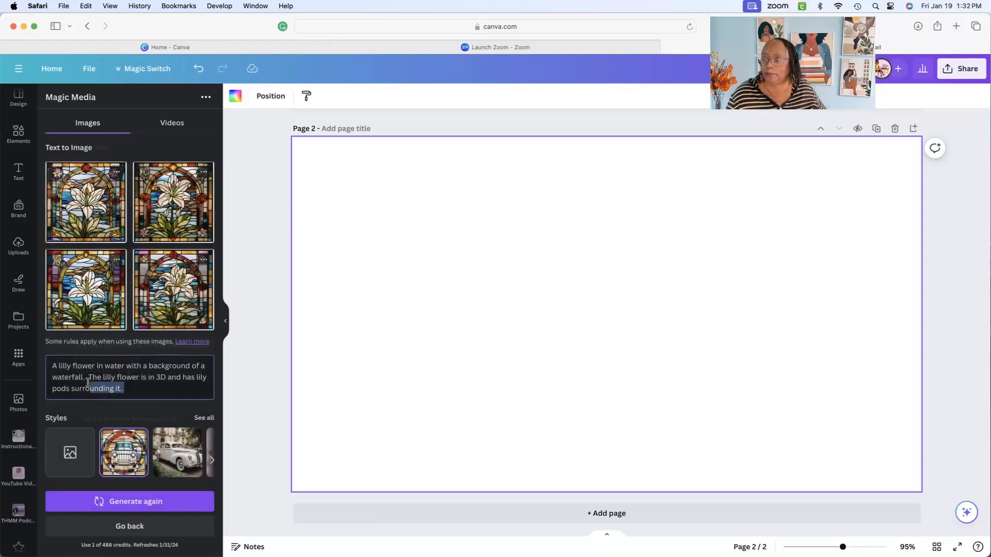
left_click_drag(123, 388, 53, 365)
right_click(54, 366)
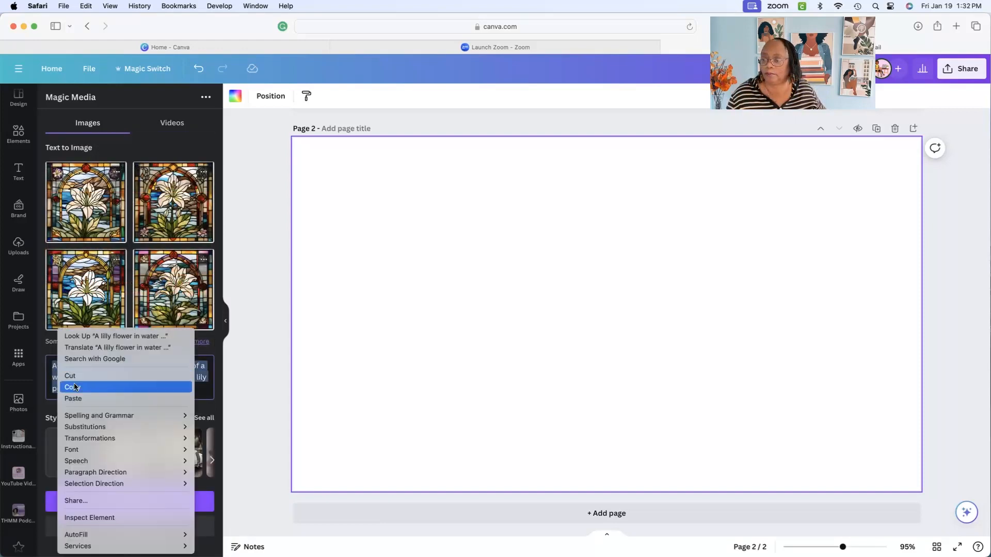
left_click(77, 388)
left_click(172, 123)
type("A li")
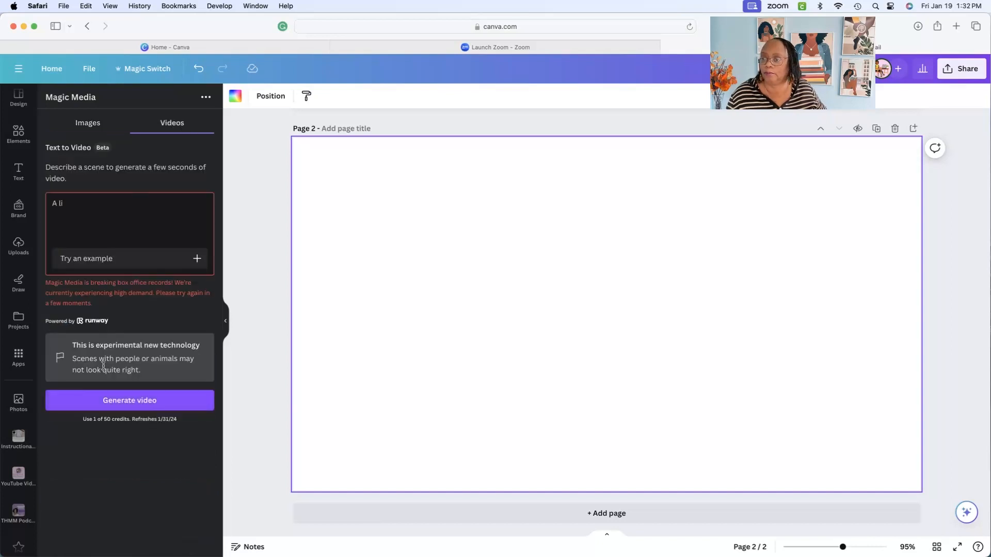
Replace the video description with the copied lily prompt and generate the video.
right_click(71, 209)
key("a")
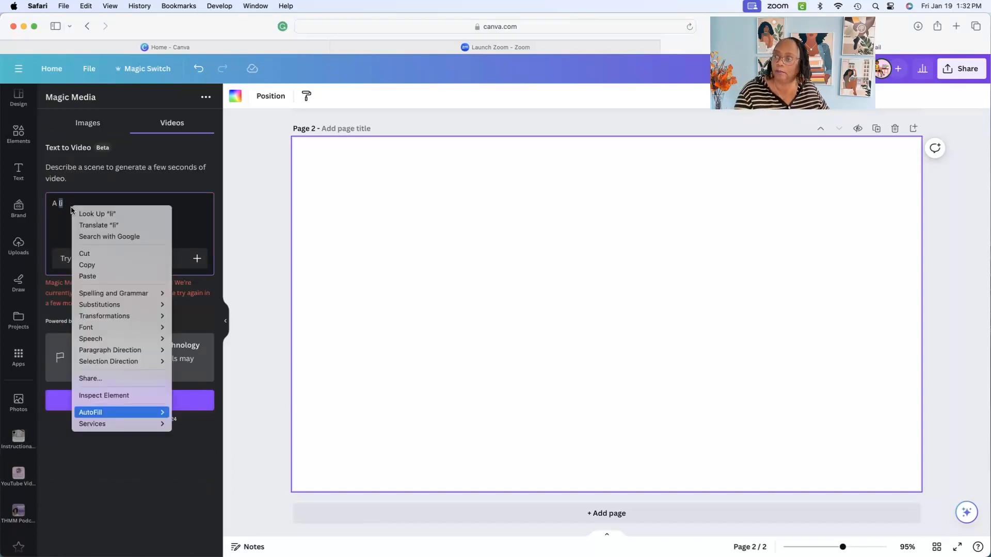
left_click(62, 205)
key("BackSpace")
key("BackSpace")
key("BackSpace")
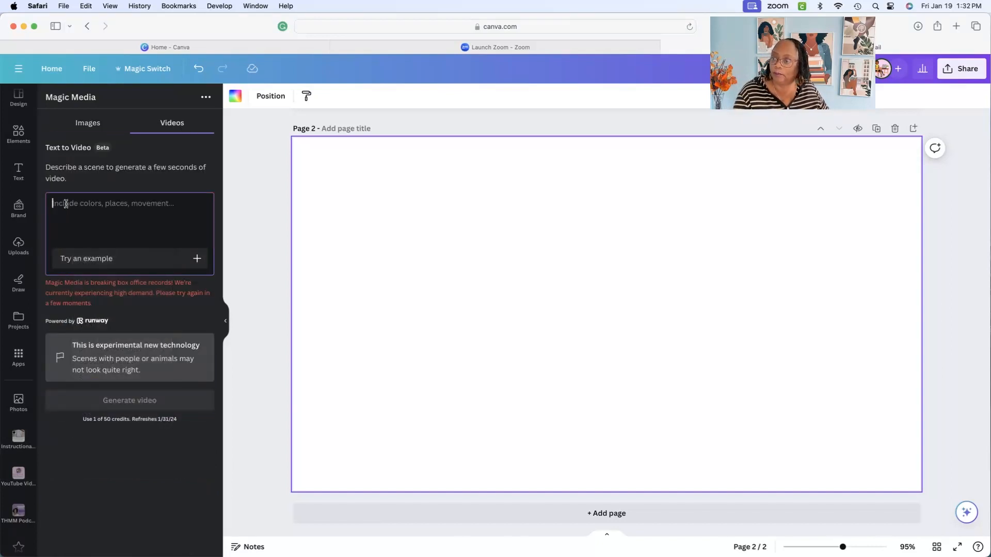
right_click(66, 203)
left_click(78, 232)
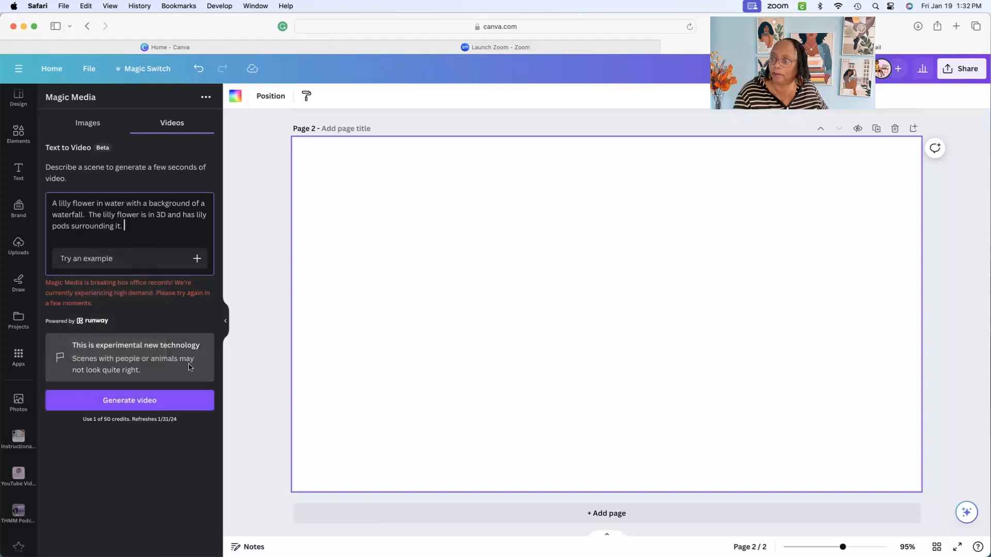
left_click(173, 405)
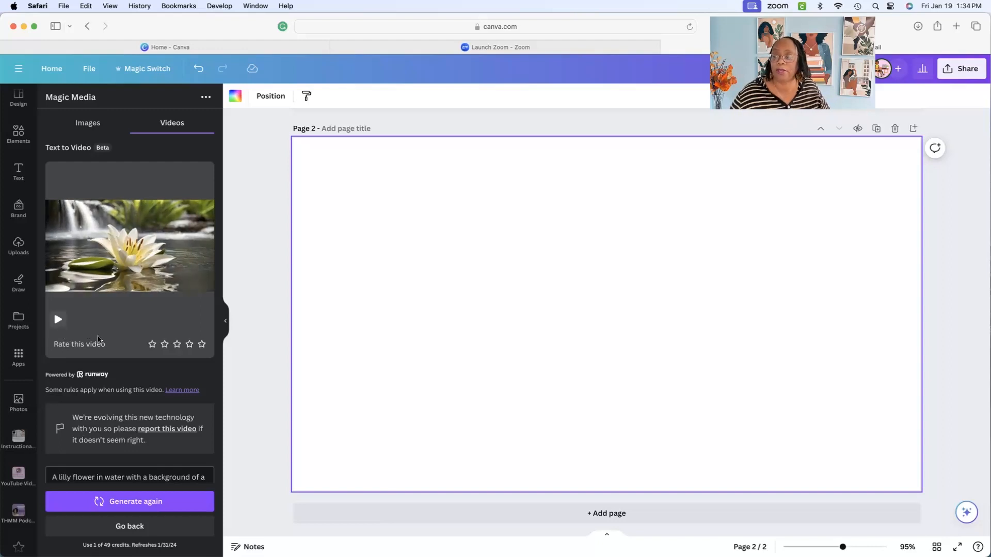
Play the preview of the generated lily video.
left_click(58, 319)
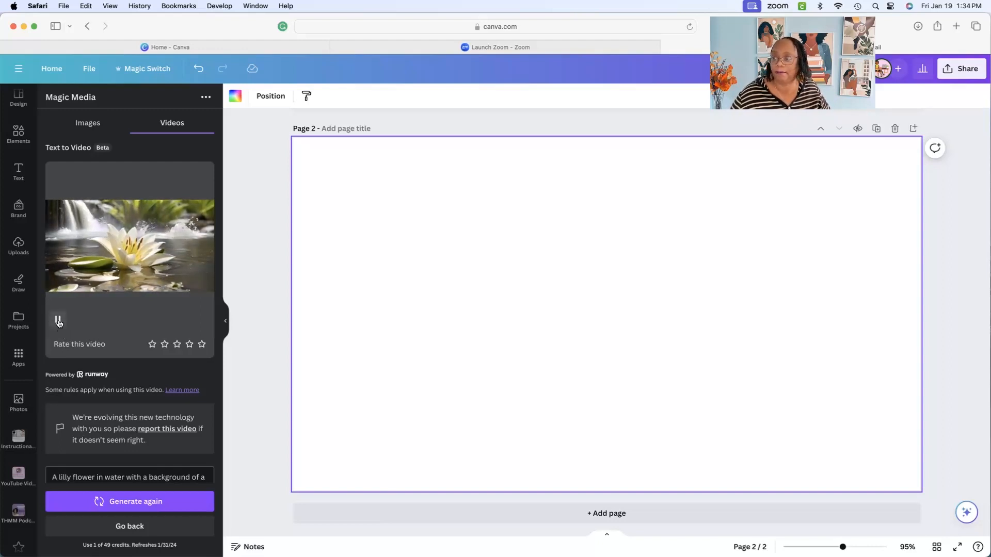
left_click(58, 320)
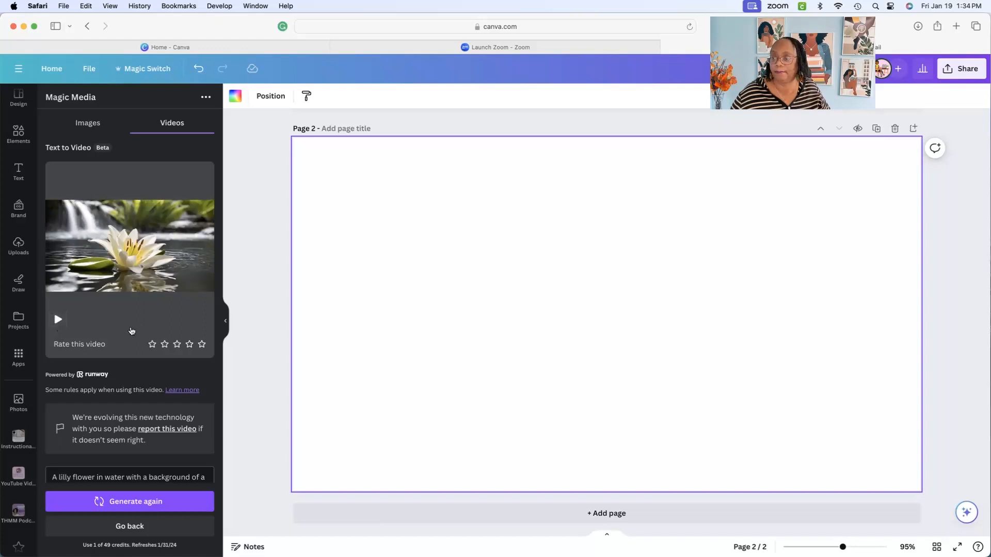
left_click(56, 321)
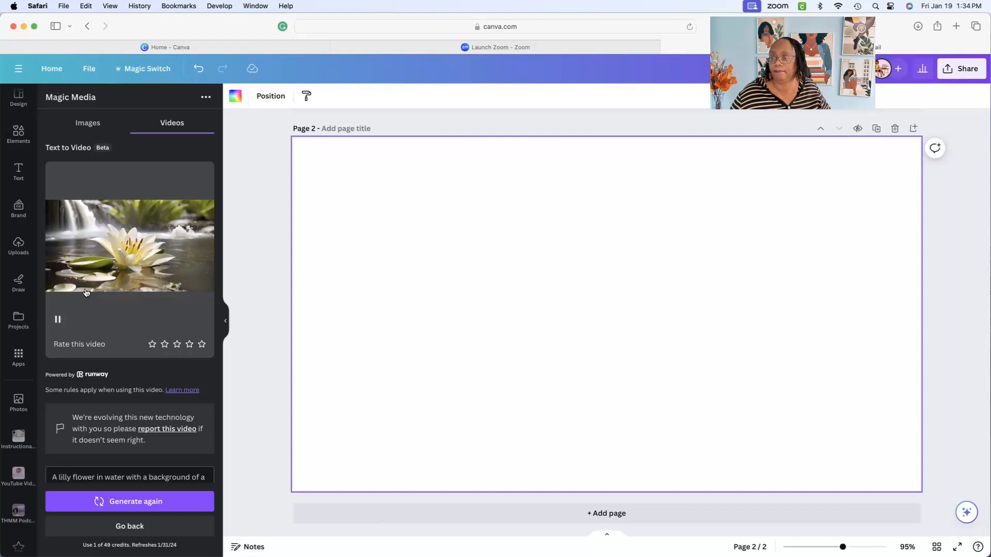
Place the generated lily video on page 2 and play it there.
left_click_drag(97, 280, 426, 289)
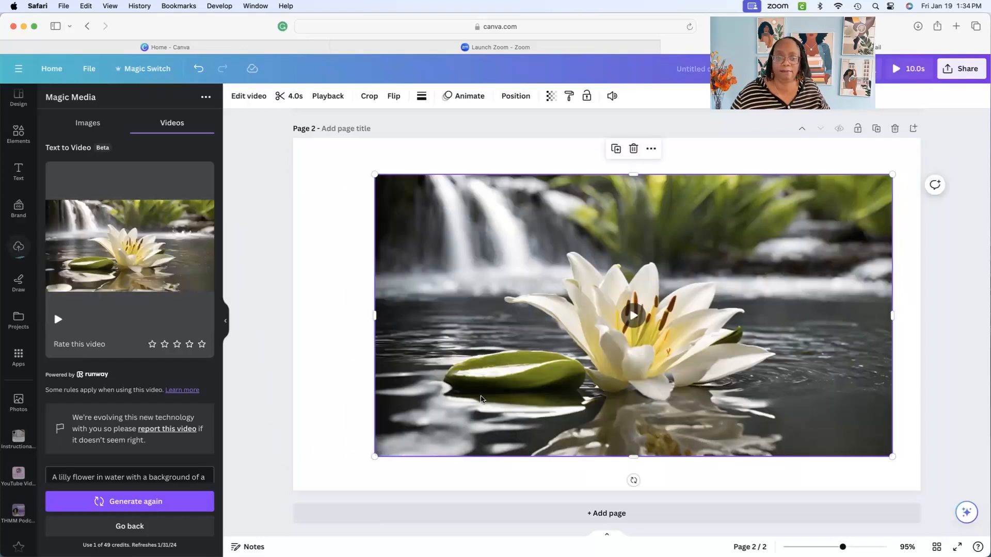
left_click(633, 314)
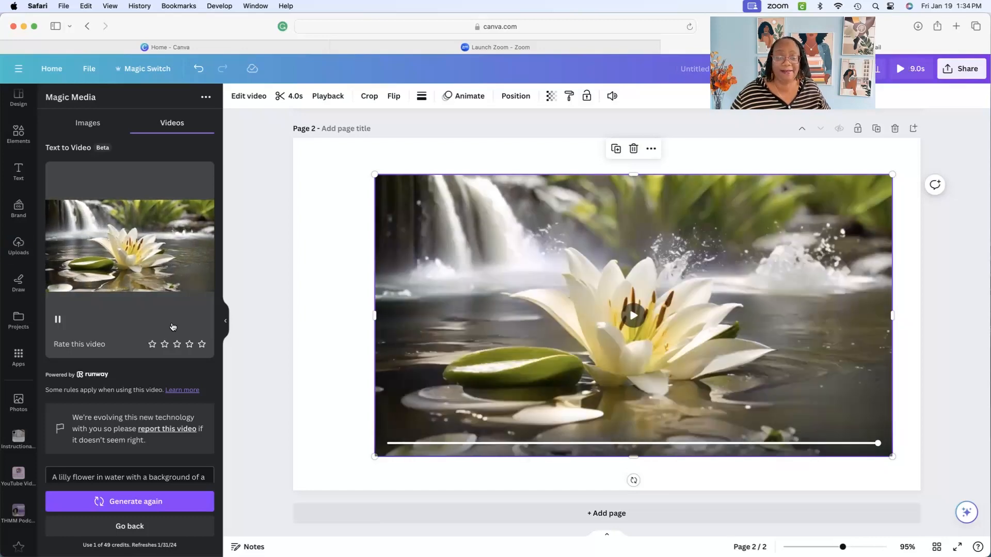
left_click(634, 315)
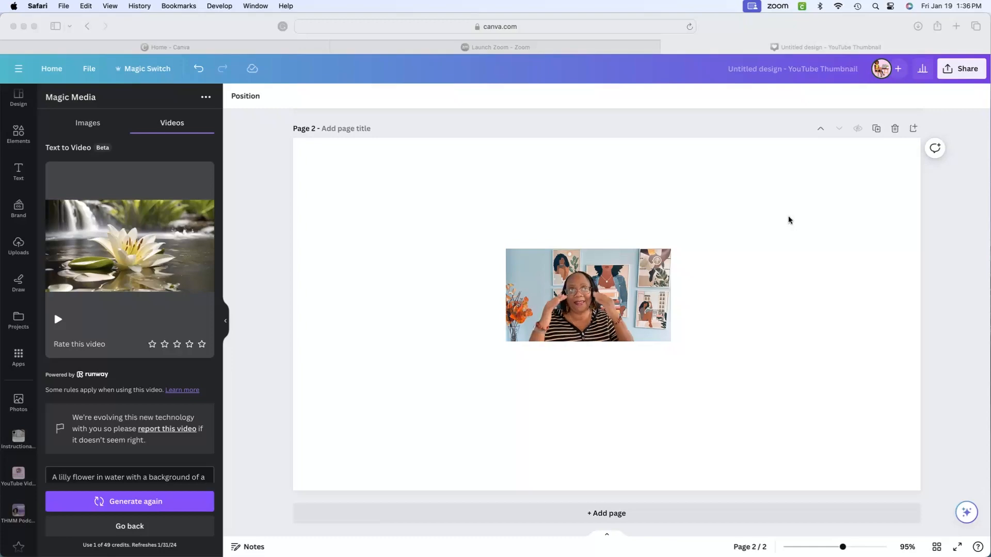
Add the blue-caped purple dog image from the project images to page 2 and set it as the page background.
left_click(87, 126)
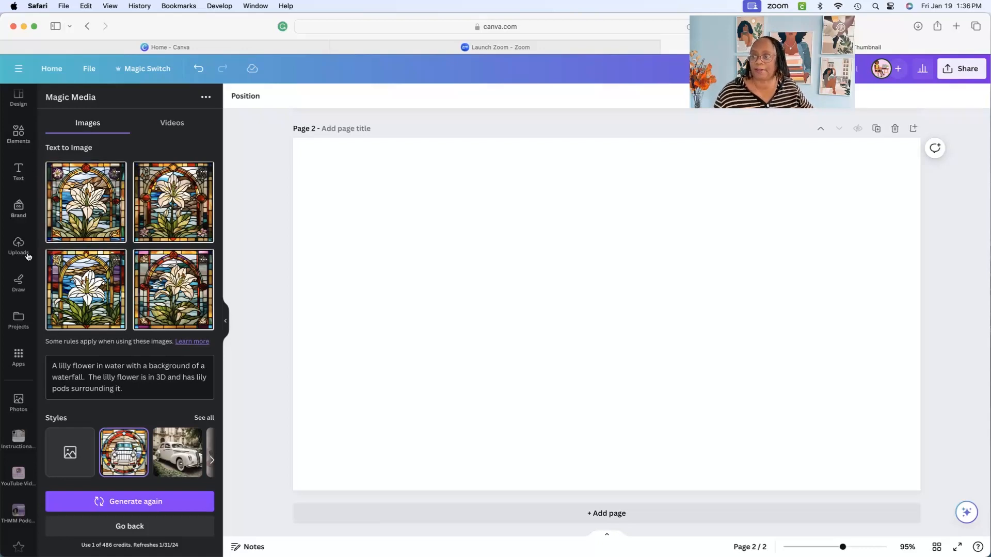
left_click(19, 320)
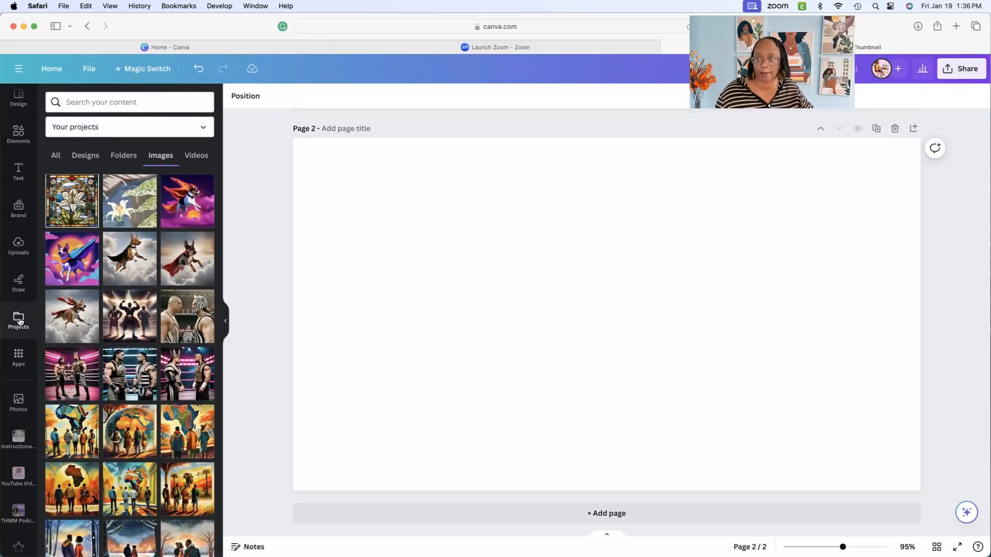
left_click(67, 266)
right_click(612, 280)
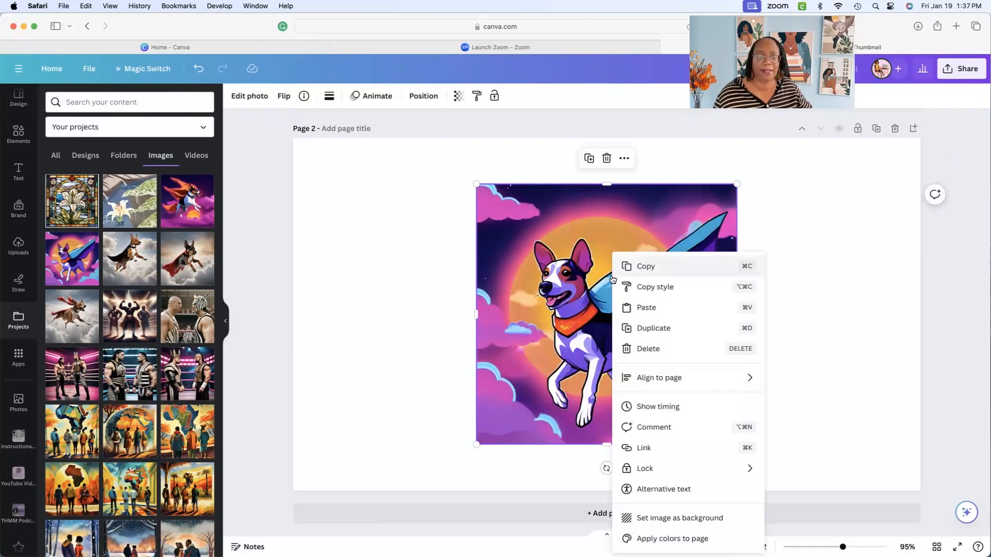
left_click(701, 518)
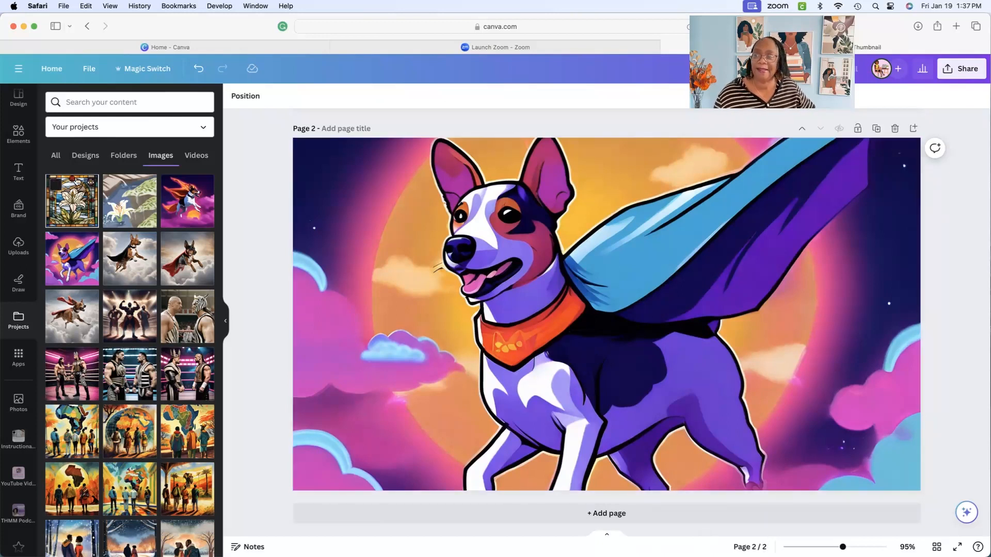
Browse the YouTube thumbnail templates and apply the "How to make online money" template to page 2.
left_click(19, 171)
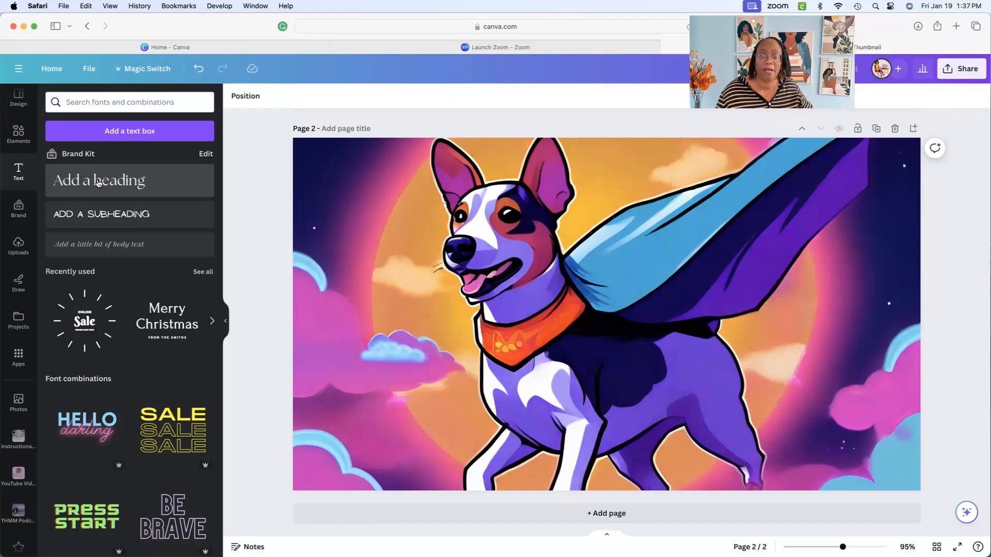
left_click(19, 100)
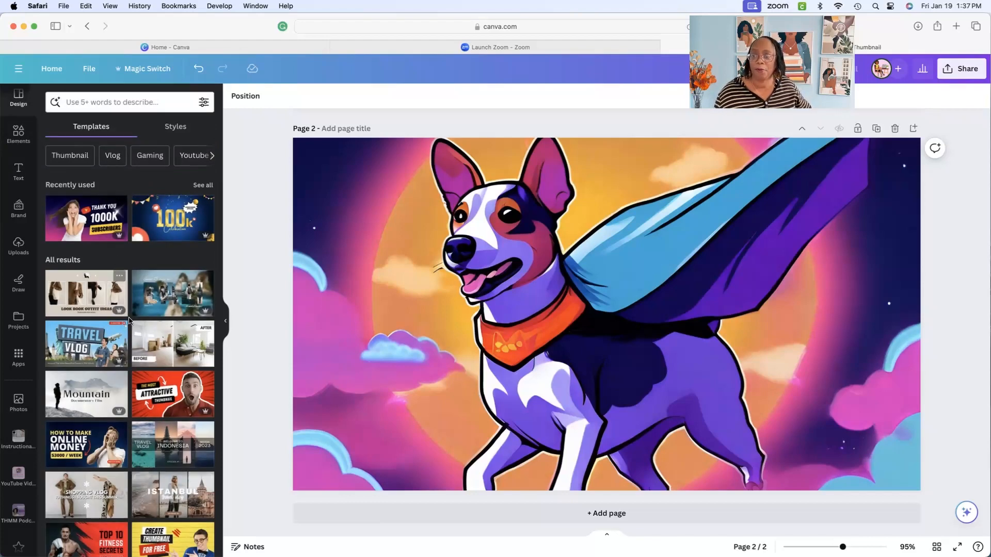
scroll(118, 281, "down", 2)
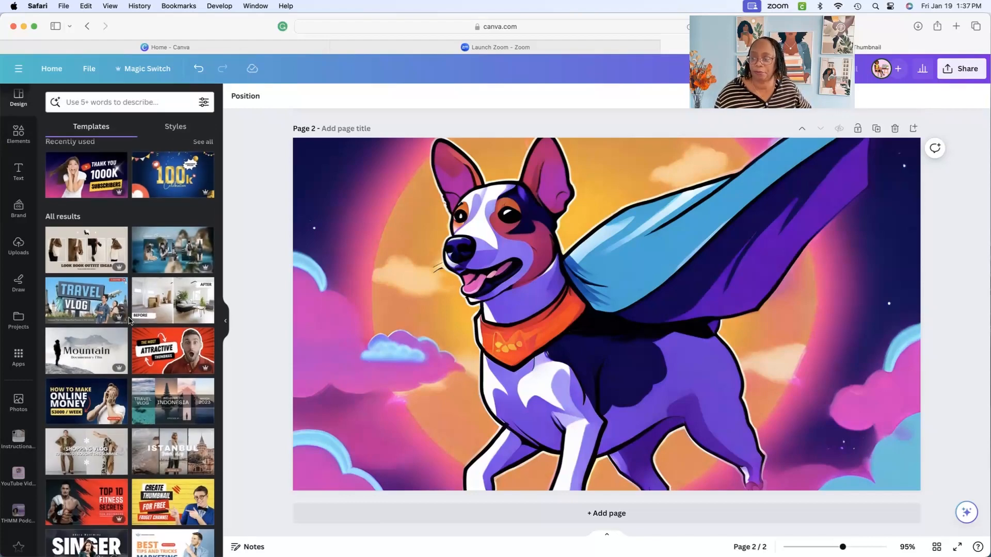
scroll(129, 321, "down", 2)
scroll(129, 321, "down", 2)
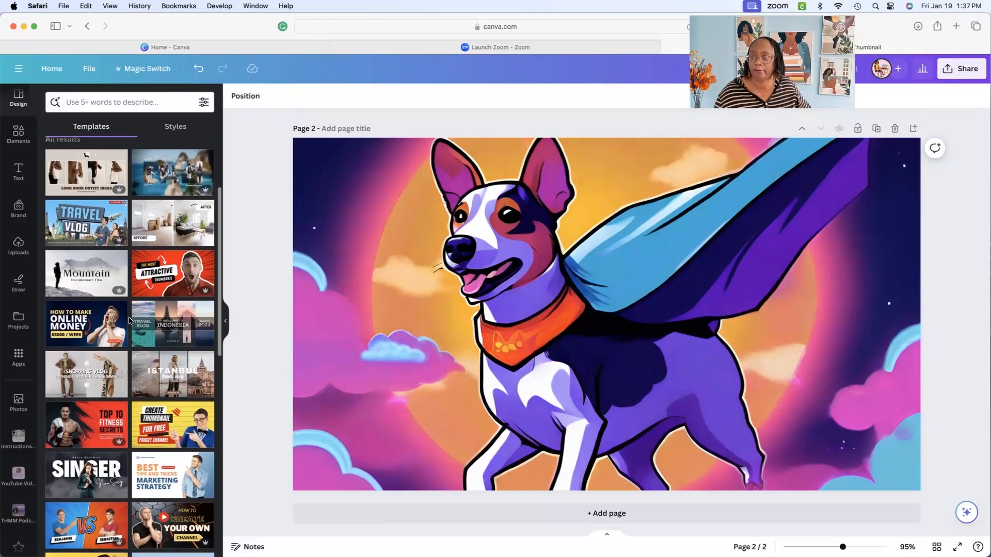
left_click(71, 309)
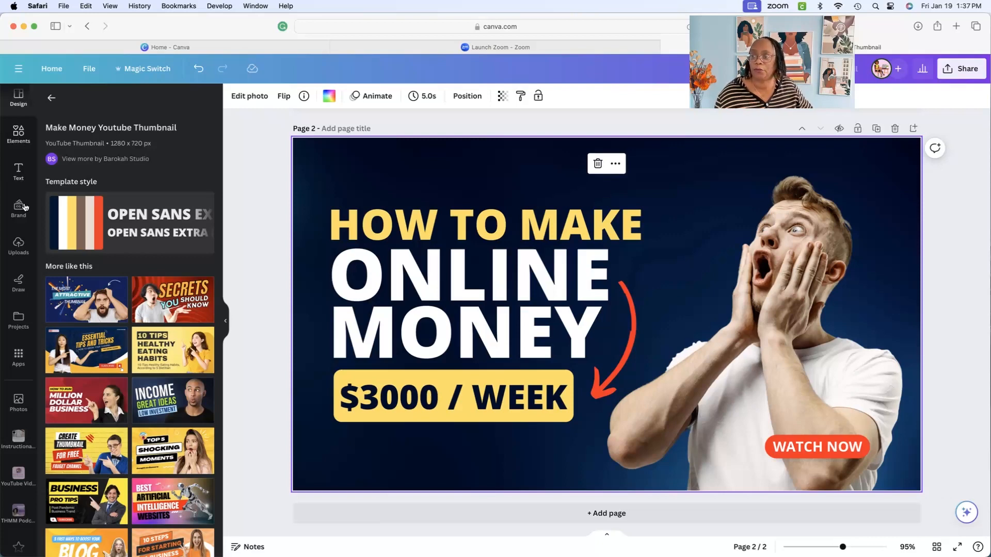
Add the blue-caped purple dog image to the template page and move it over the shocked man's face.
left_click(19, 324)
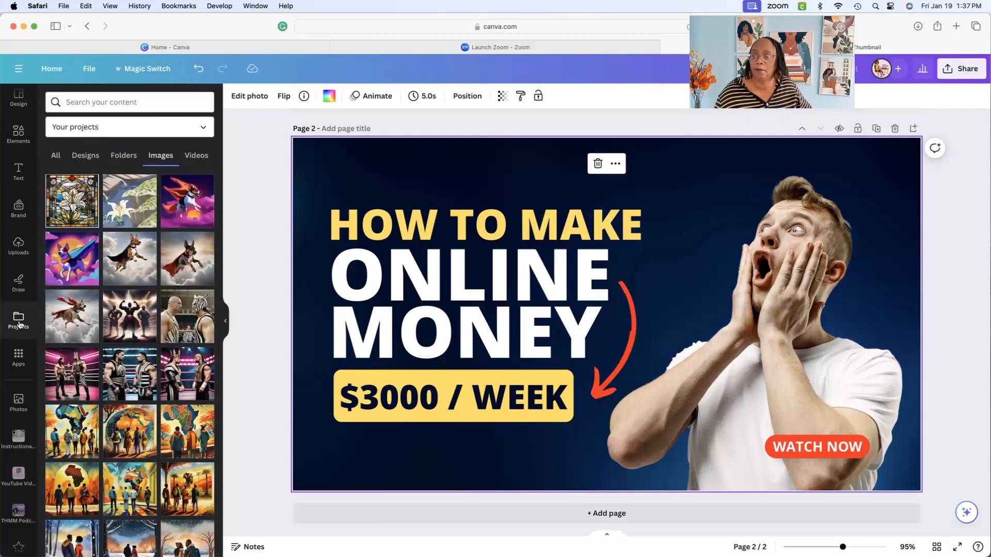
left_click(65, 252)
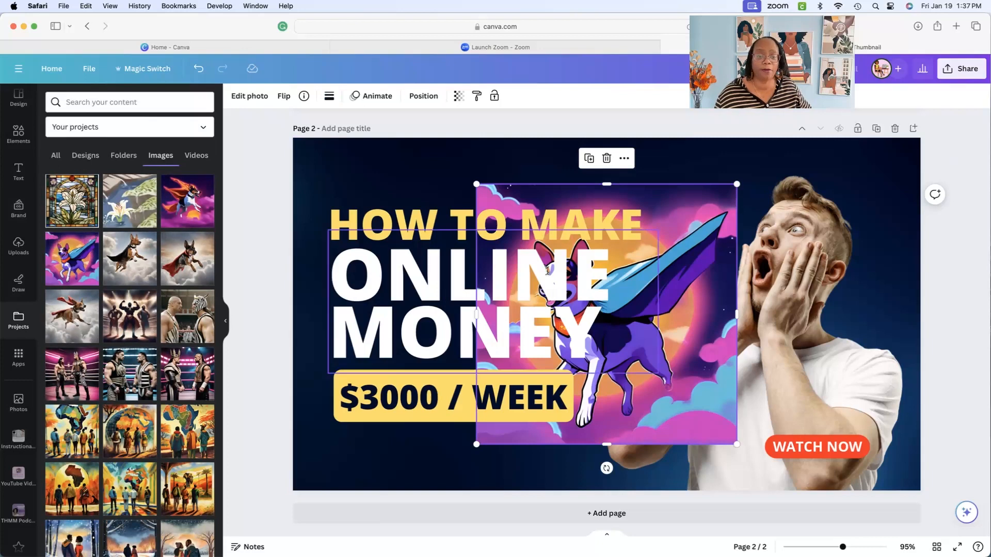
left_click_drag(697, 261, 807, 215)
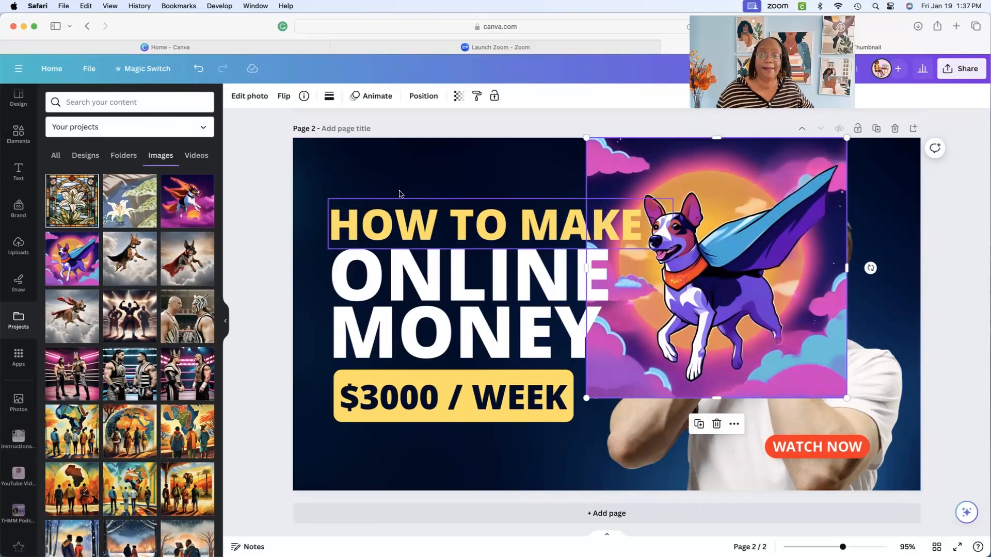
Detach the dark blue image from the template page's background.
left_click(386, 185)
right_click(386, 184)
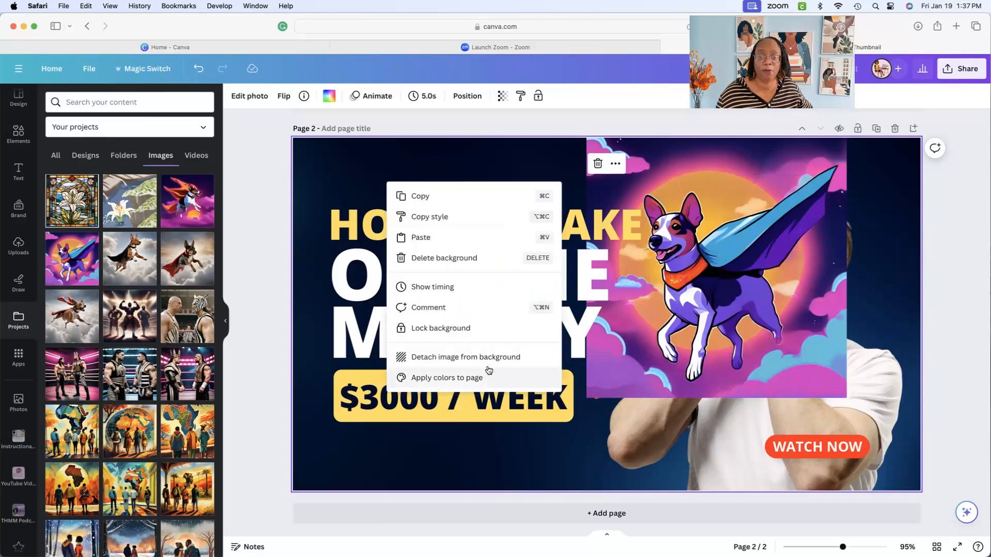
left_click(467, 357)
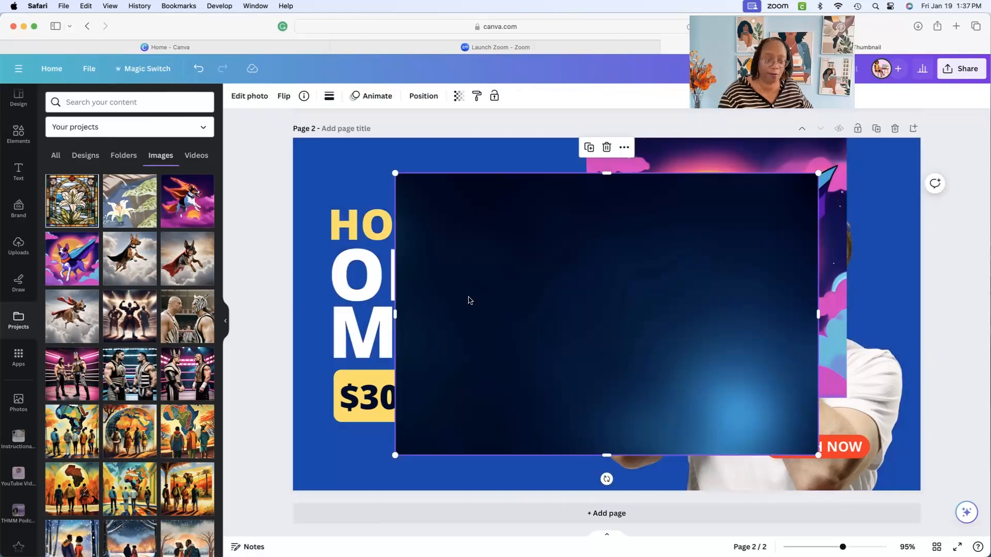
Delete the detached dark blue image from the template page.
key("Delete")
left_click(410, 178)
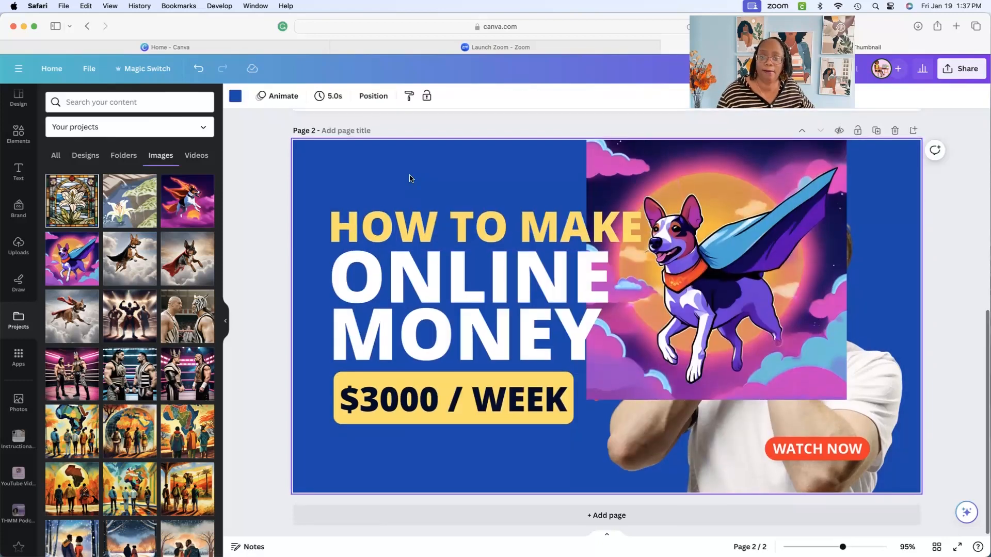
Set the blue-caped purple dog image as the page background and detach it from the background again.
right_click(410, 177)
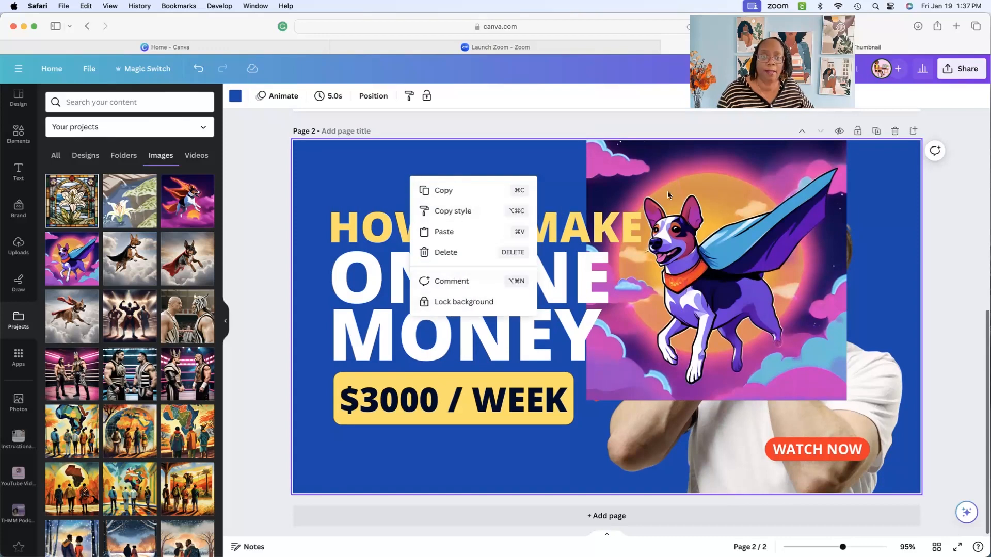
left_click(677, 181)
right_click(713, 179)
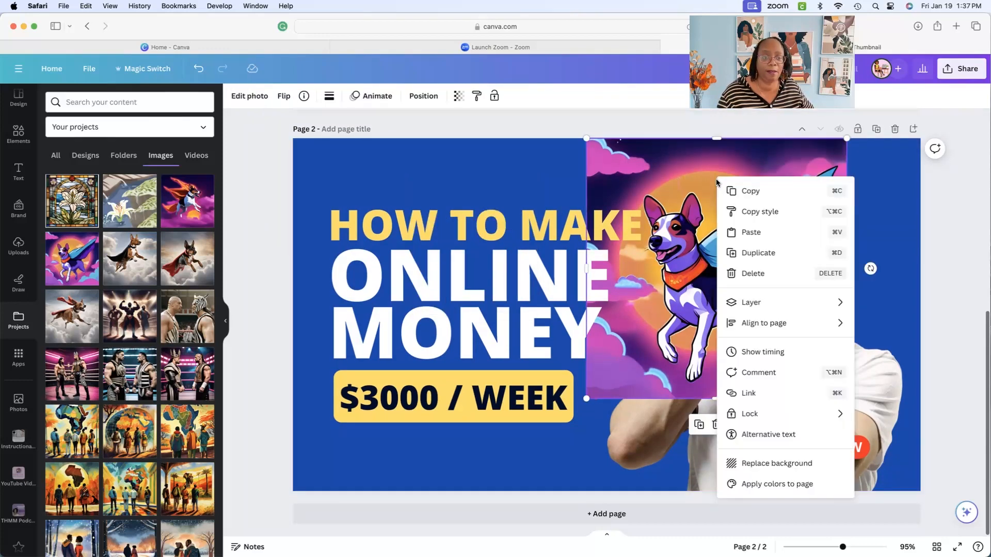
left_click(742, 461)
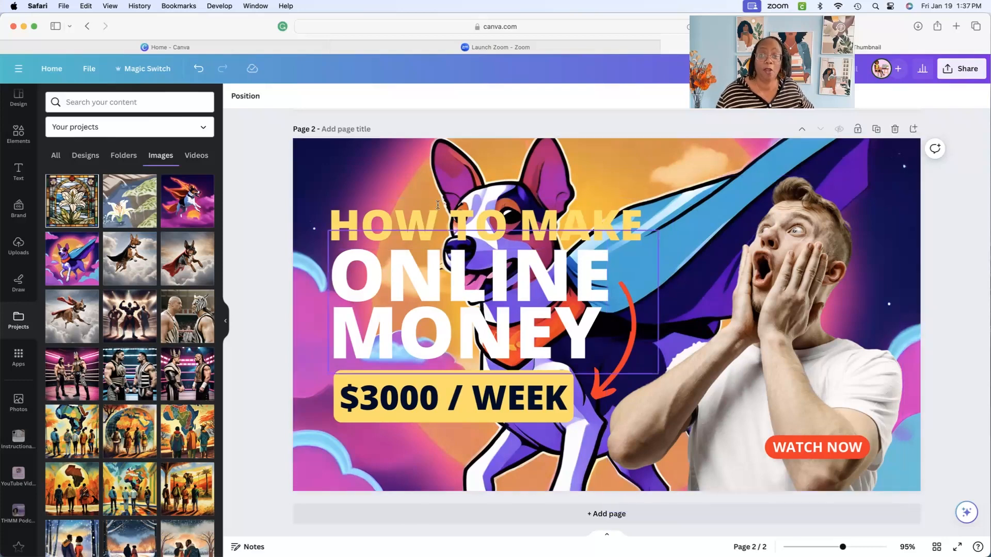
right_click(354, 172)
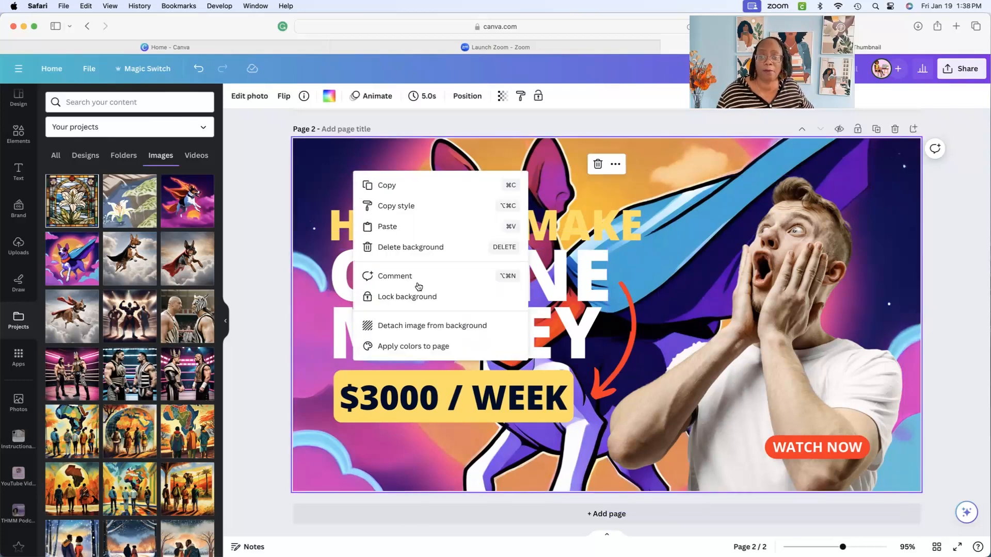
left_click(431, 325)
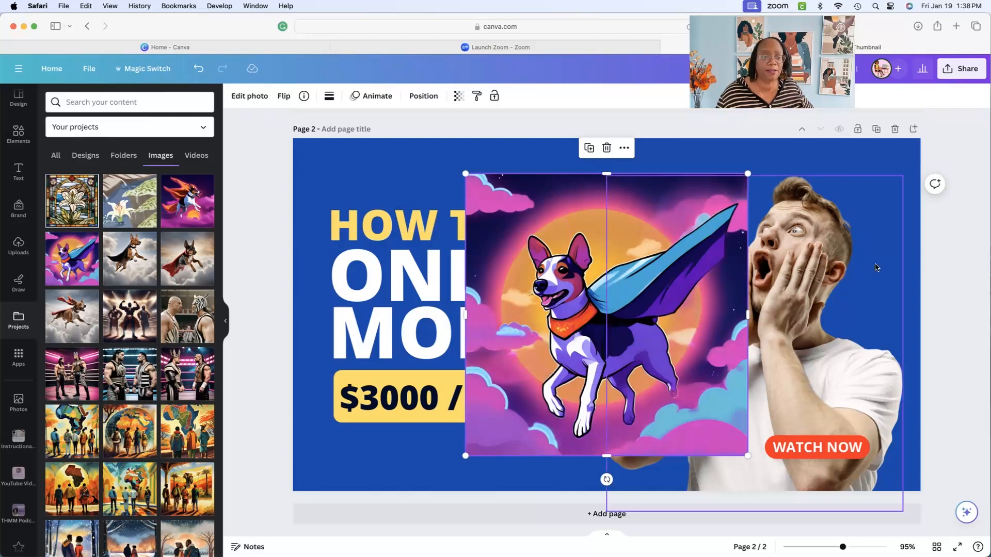
Remove the shocked man's photo, move the dog image to the page's right edge and enlarge it to the full page height.
left_click(876, 291)
left_click_drag(694, 231, 863, 197)
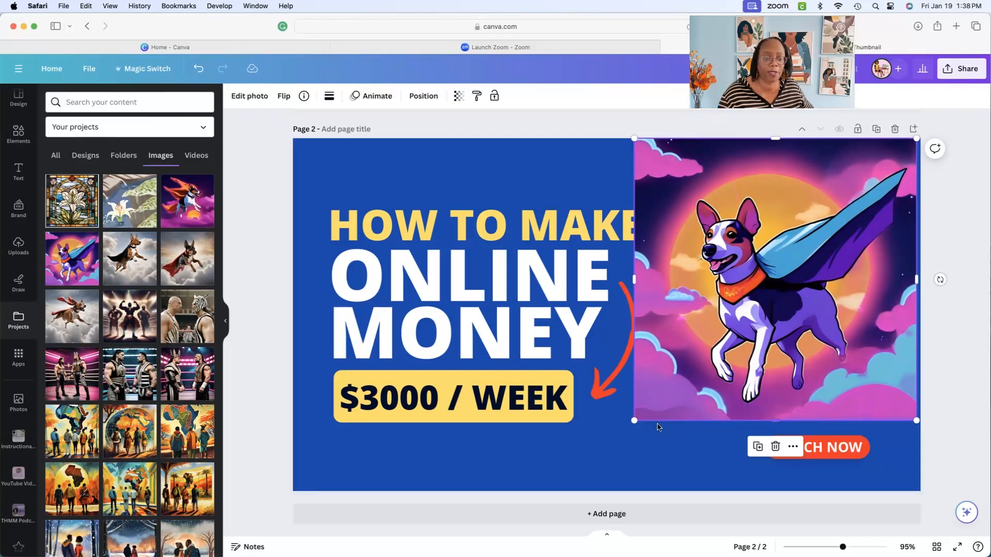
left_click_drag(634, 422, 586, 517)
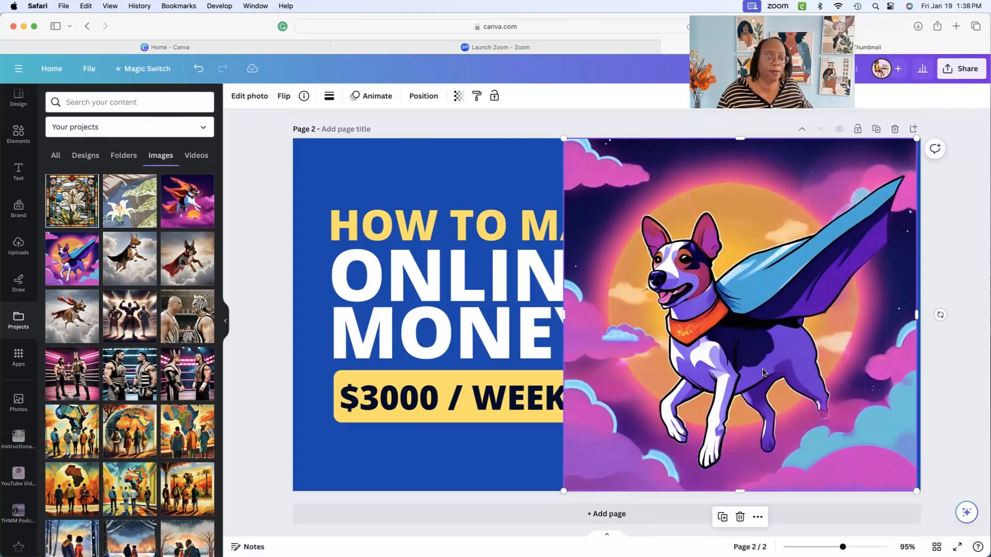
left_click_drag(764, 373, 769, 369)
Send the dog image to the back, behind all the text and graphics.
right_click(785, 370)
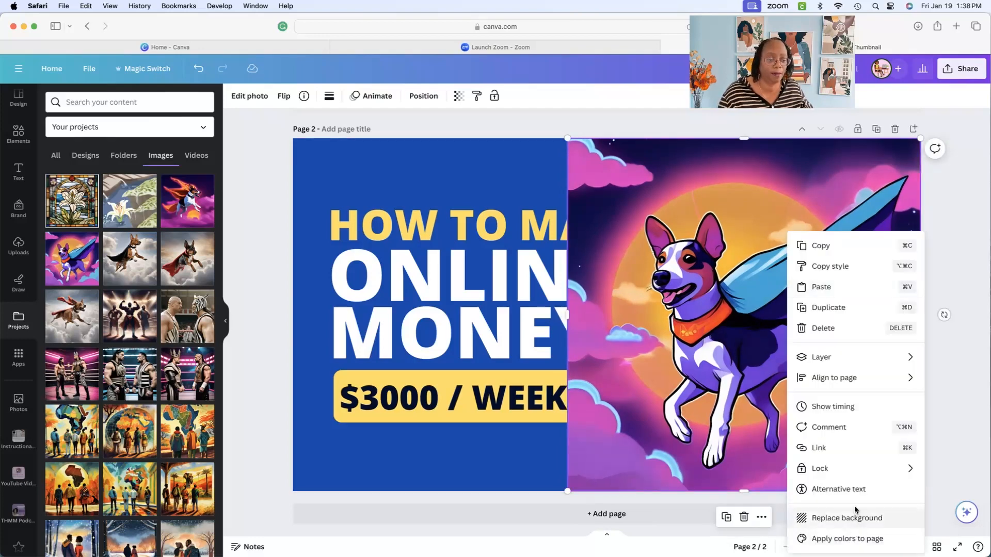
mouse_move(837, 360)
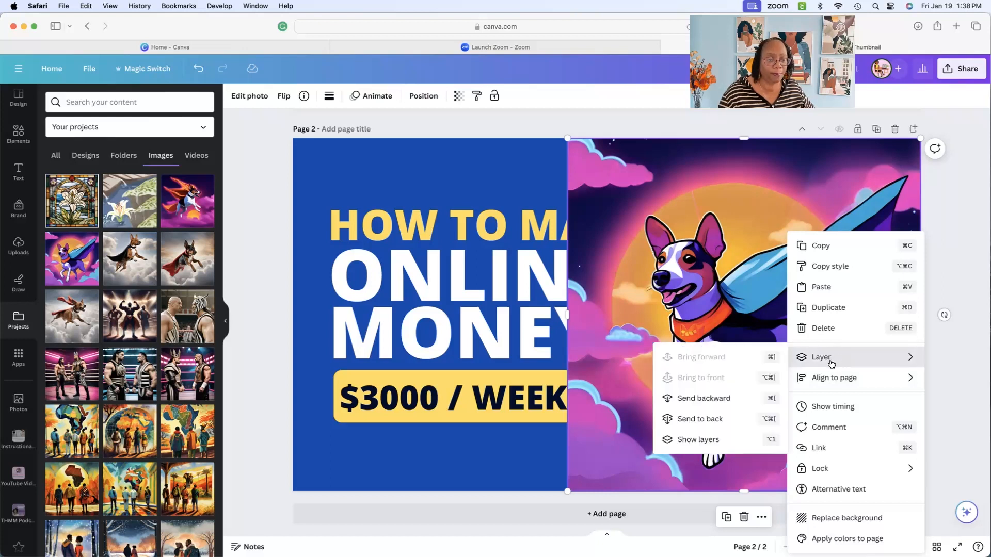
left_click(735, 399)
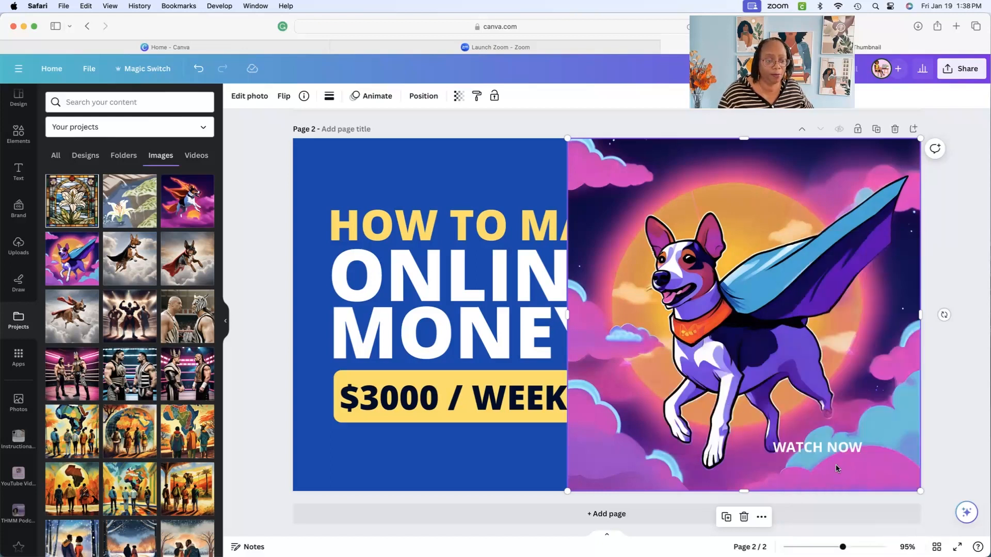
right_click(647, 457)
mouse_move(681, 358)
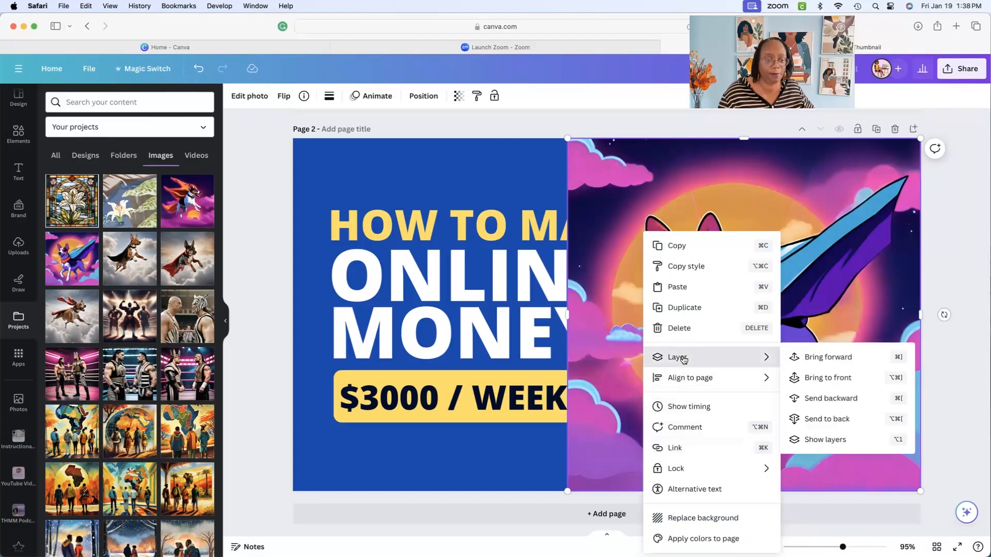
left_click(837, 419)
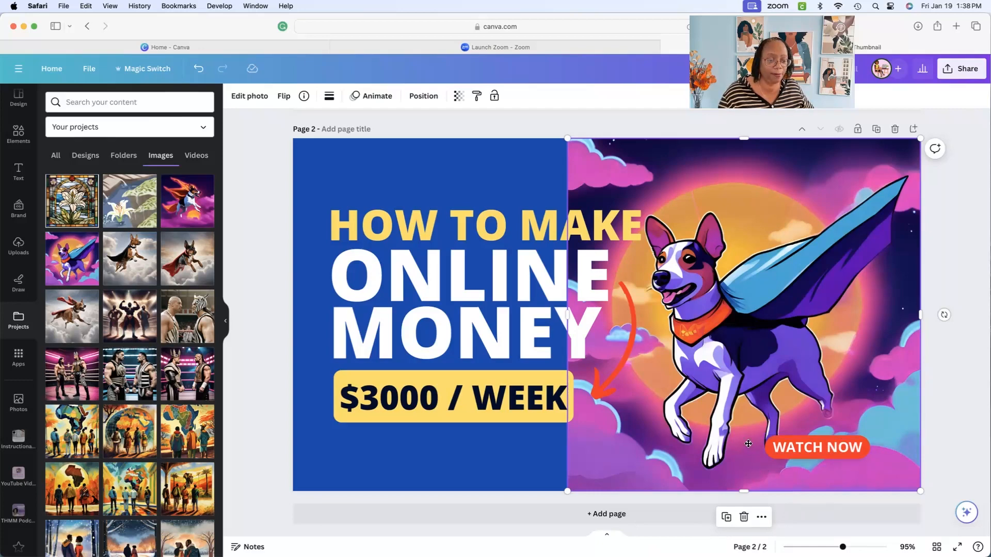
Move the WATCH NOW label below the dog's front legs and realign the dog image with the page's right edge.
left_click_drag(748, 444, 772, 361)
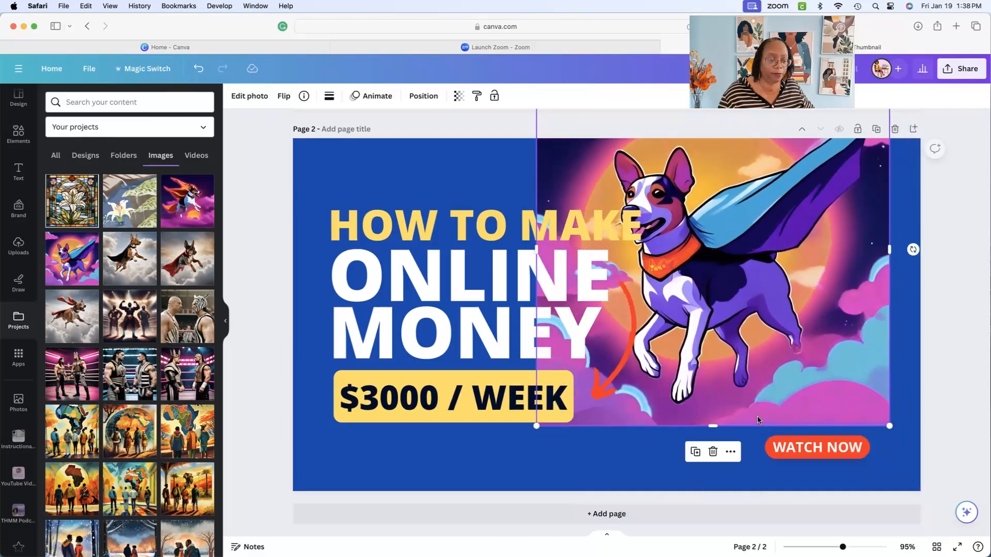
left_click(839, 459)
left_click_drag(838, 459, 720, 477)
left_click_drag(821, 405, 849, 473)
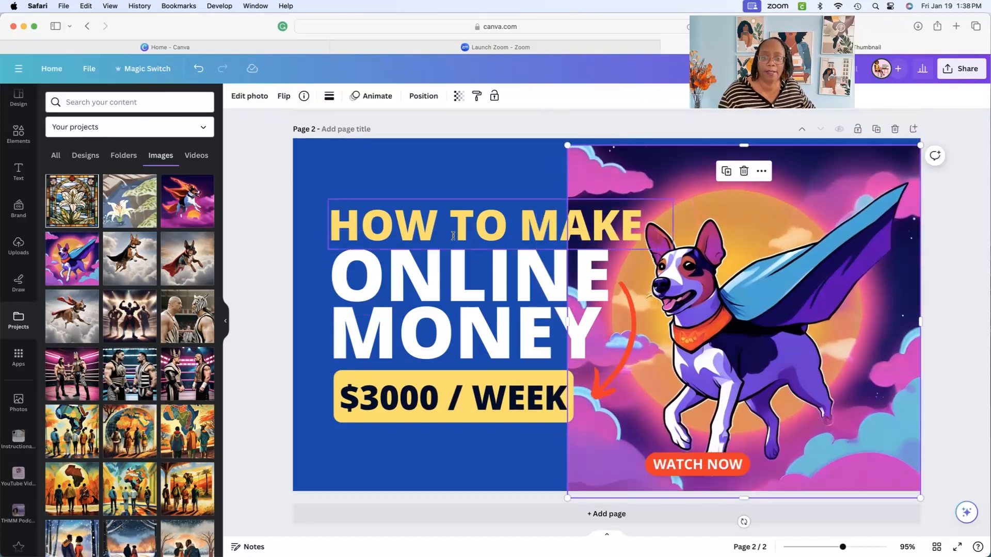
Shift the HOW TO MAKE and ONLINE MONEY texts toward the page's left edge and shrink HOW TO MAKE to fit the blue area.
left_click_drag(452, 236, 423, 214)
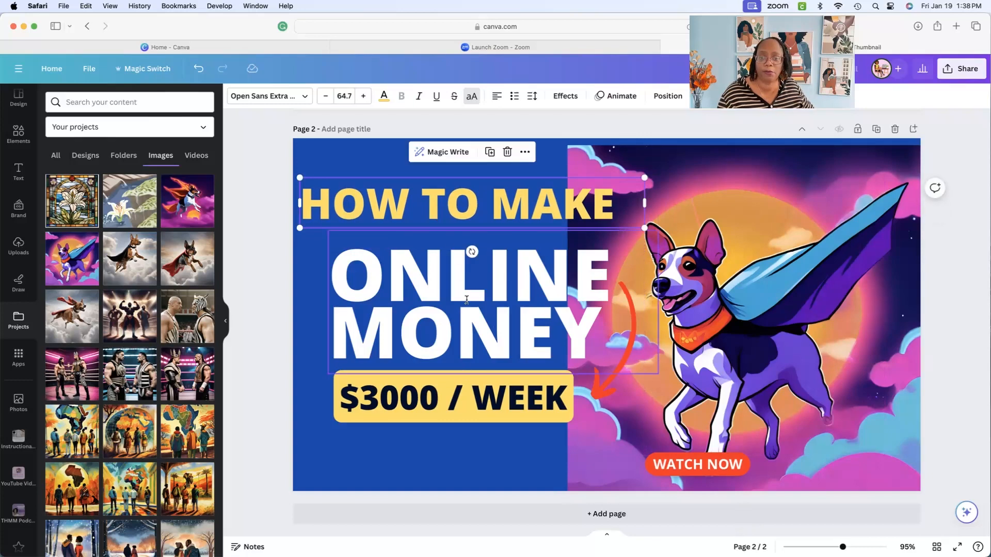
left_click_drag(467, 298, 440, 297)
left_click(574, 218)
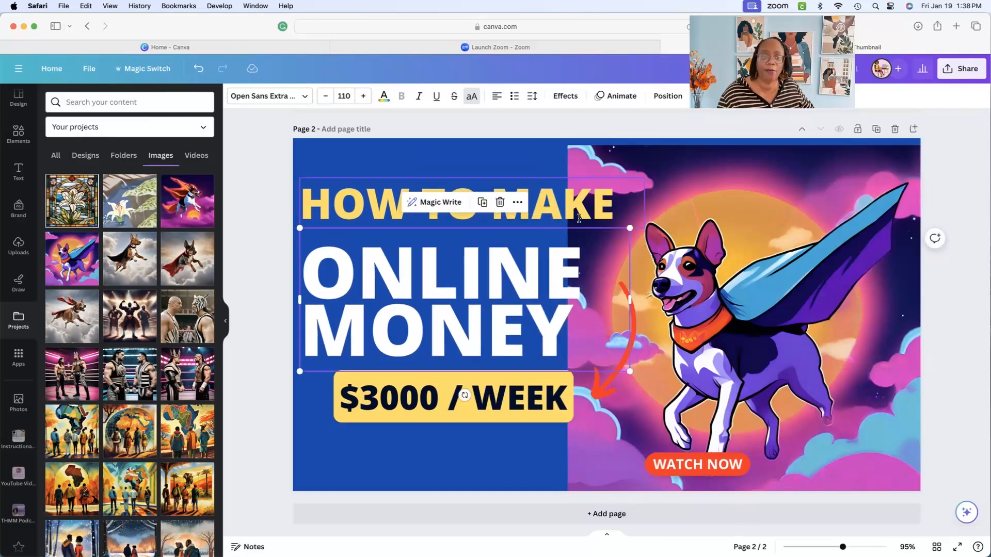
left_click_drag(643, 230, 587, 224)
Replace ONLINE MONEY with TEXT TO IMAGE on two lines, and delete the $3000 / WEEK label.
left_click(483, 279)
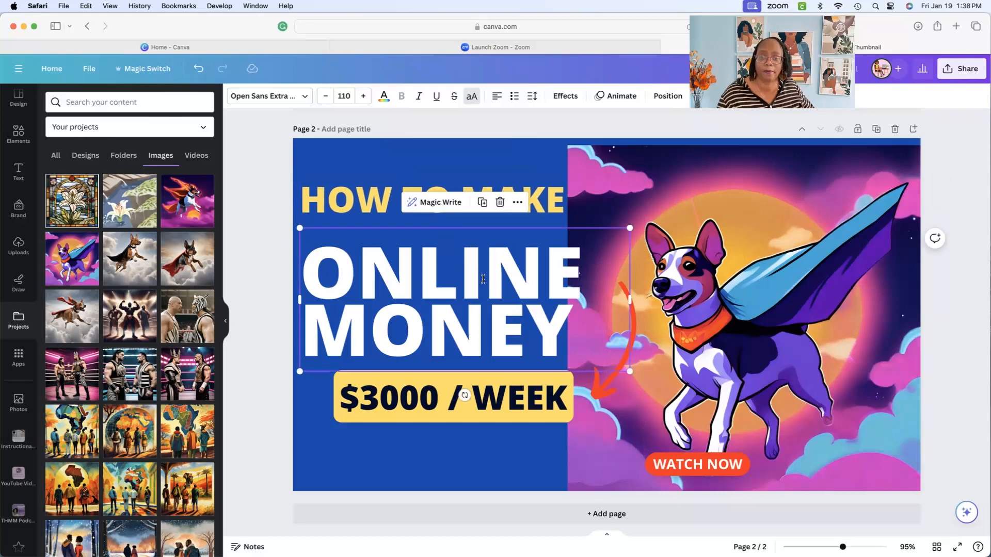
left_click(483, 279)
type("AN")
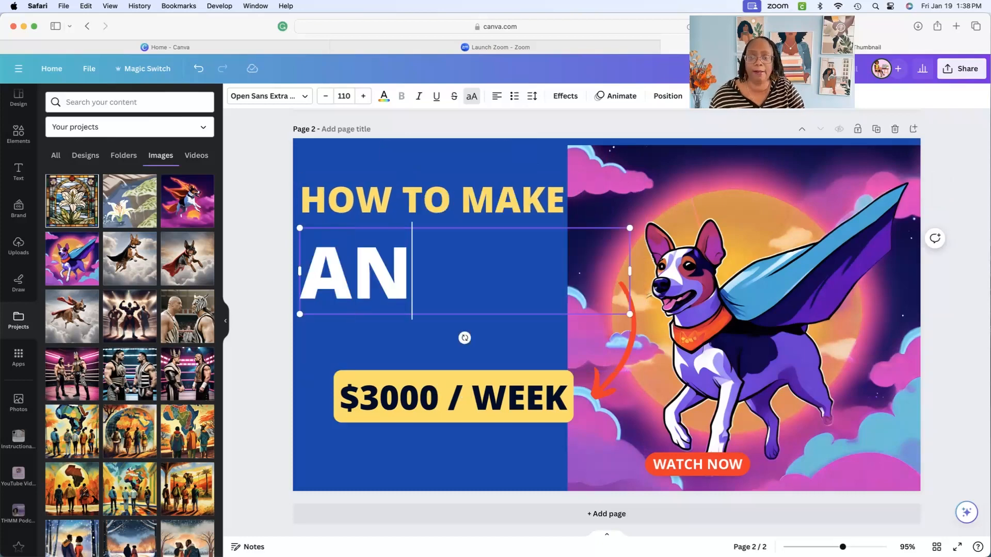
key("BackSpace")
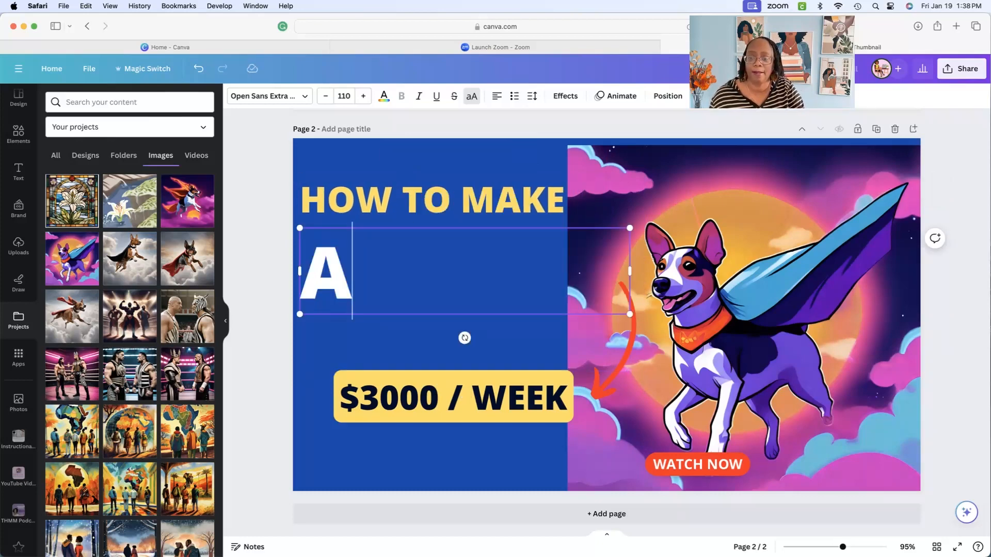
key("BackSpace")
type("TEXT")
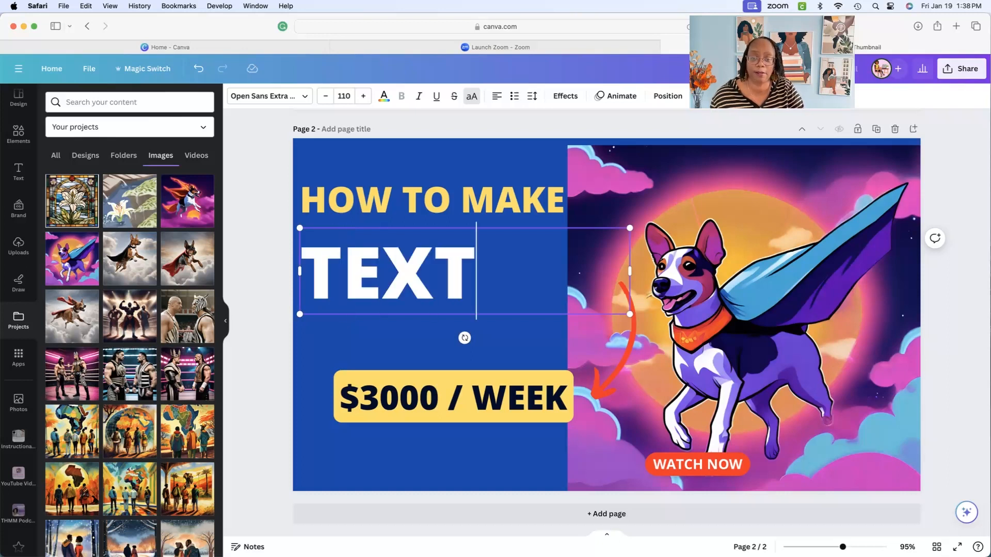
type(" TO")
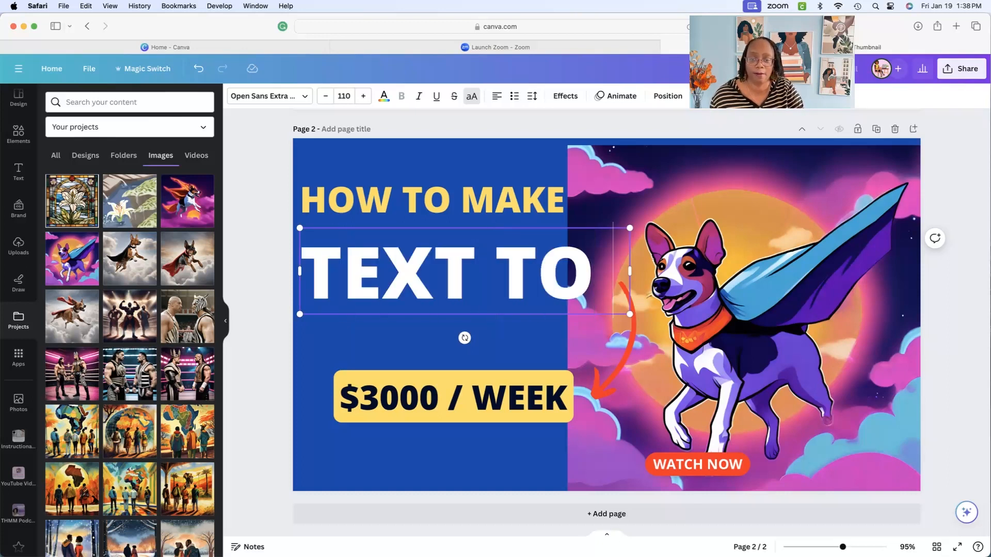
key("Return")
type("IMAGE")
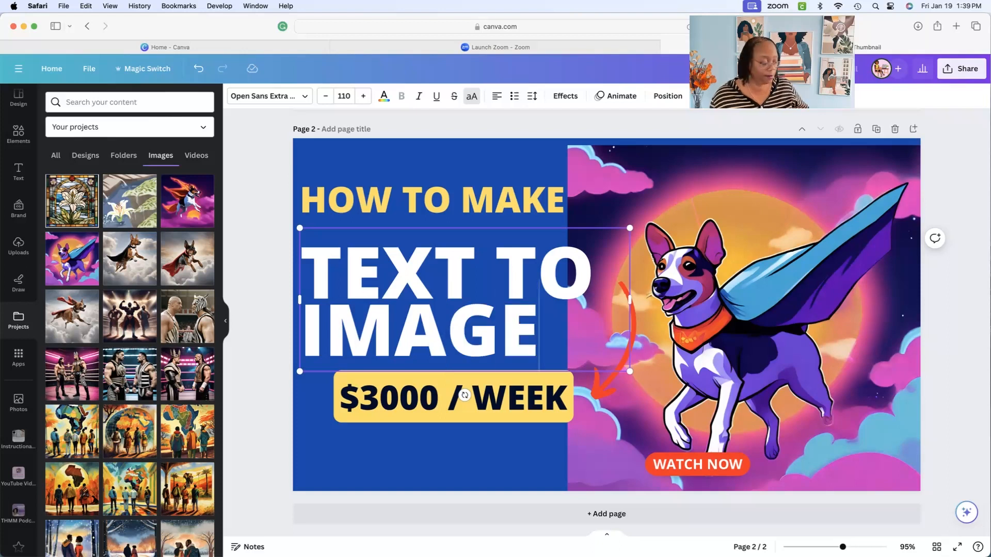
left_click(529, 406)
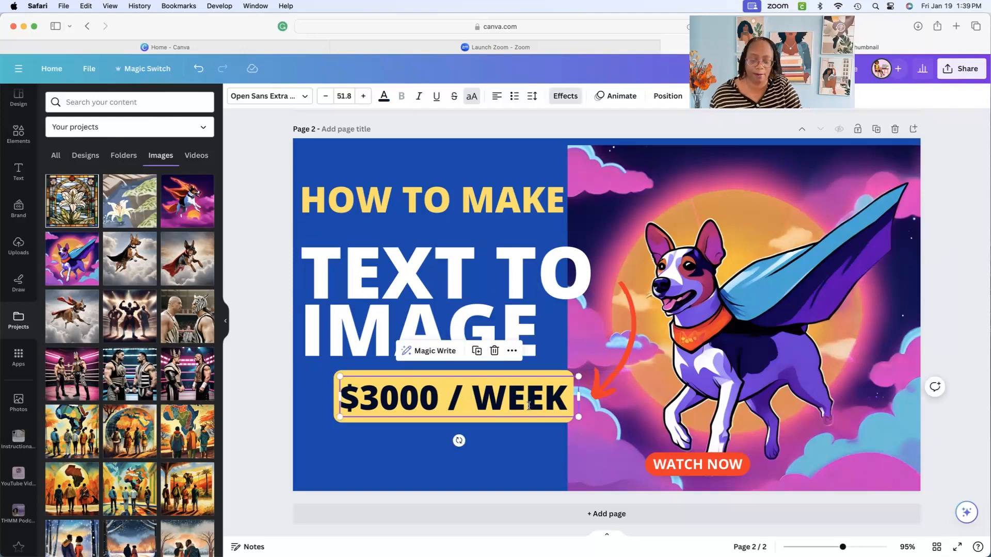
key("Delete")
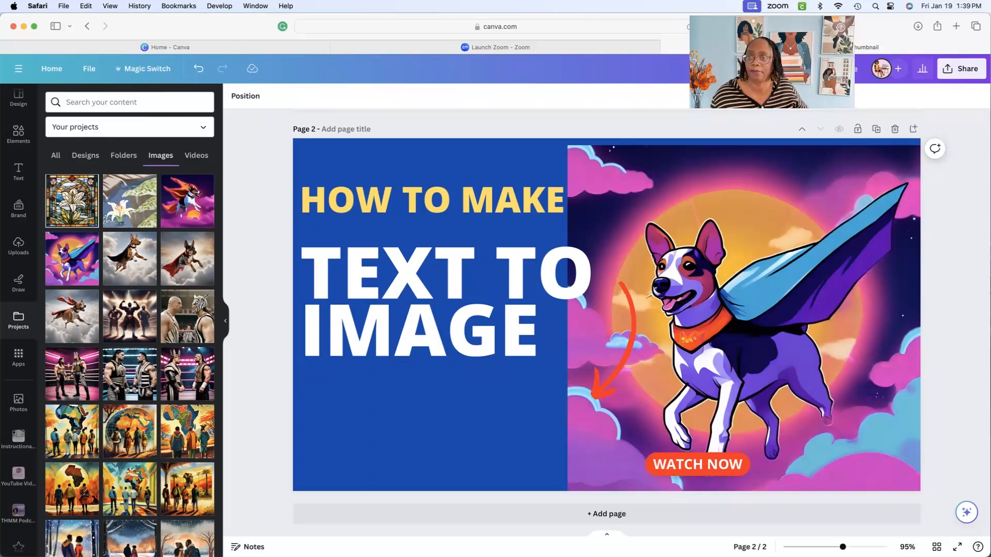
Shrink the TEXT TO IMAGE text to size 95.7 and set its line spacing to 0.97.
left_click(585, 331)
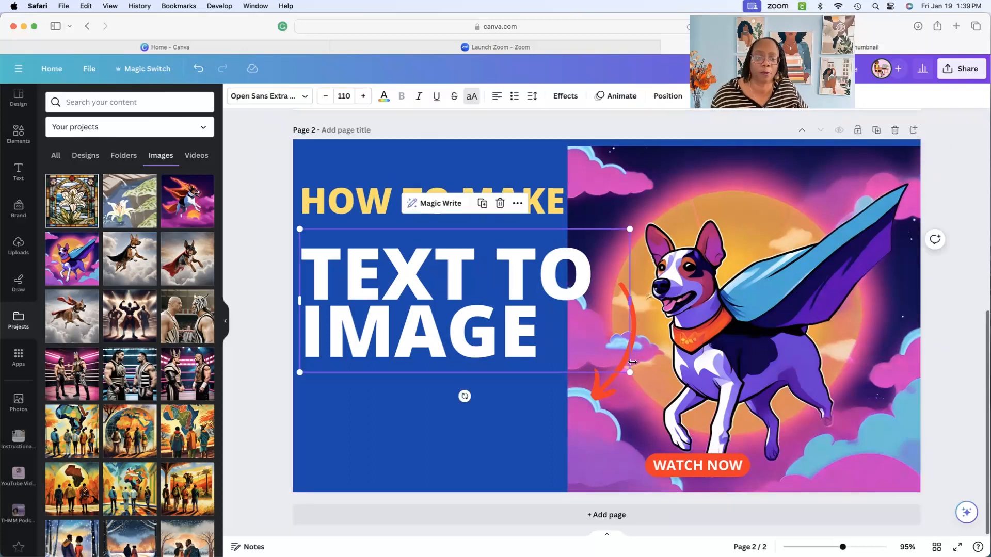
left_click_drag(630, 371, 582, 371)
left_click_drag(451, 308, 445, 314)
left_click(532, 96)
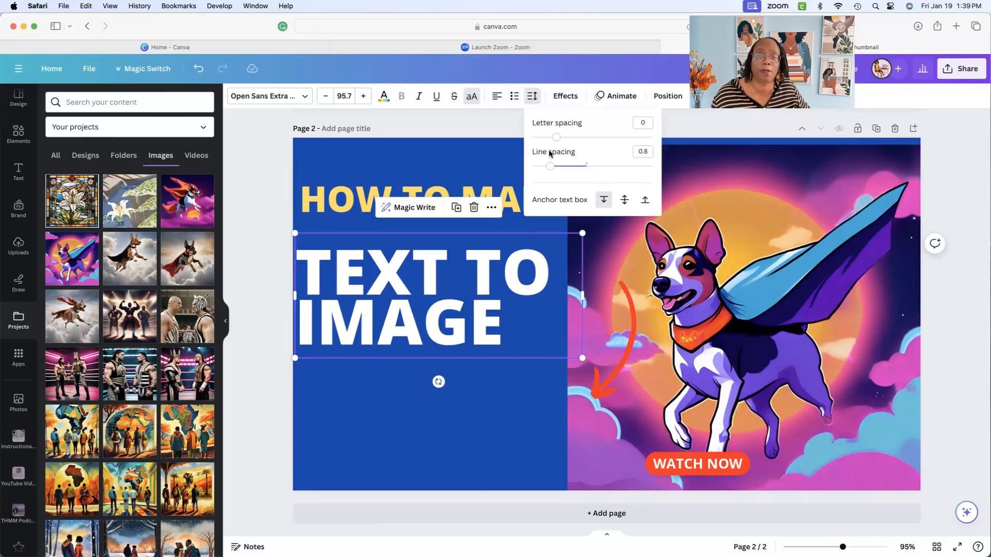
left_click_drag(553, 167, 560, 166)
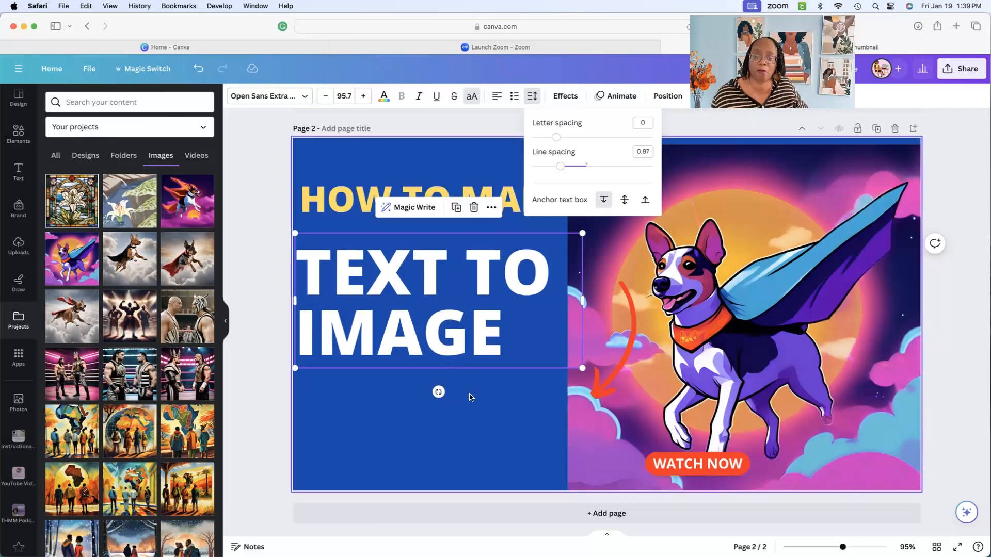
left_click(492, 403)
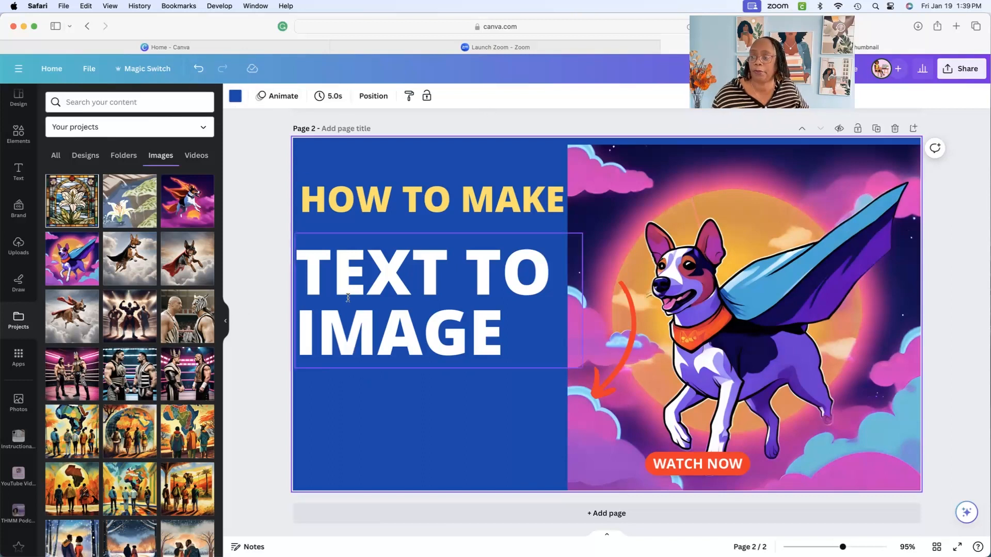
Add a heading text box to the page and place it in the blue area below IMAGE.
left_click(18, 173)
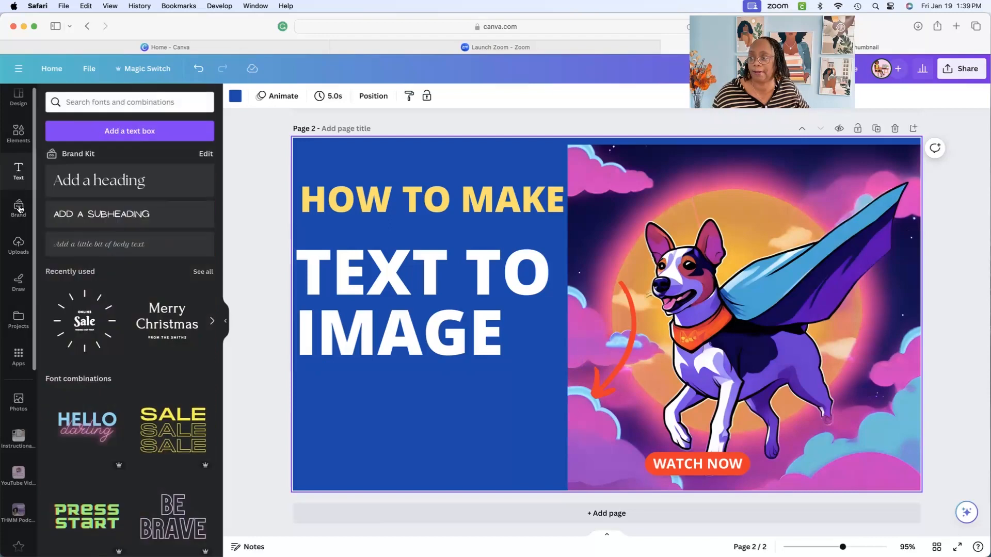
left_click(115, 187)
left_click_drag(624, 315, 447, 427)
Change the new heading's text to "Videos" and move it closer beneath the word IMAGE.
double_click(447, 427)
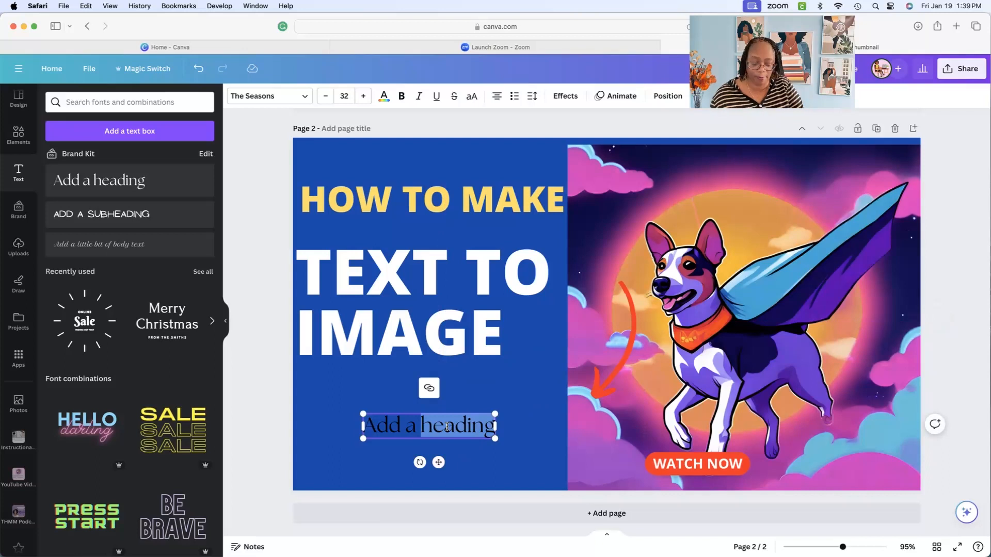
key("BackSpace")
key("BackSpace")
key("BackSpace")
key("BackSpace")
key("BackSpace")
key("BackSpace")
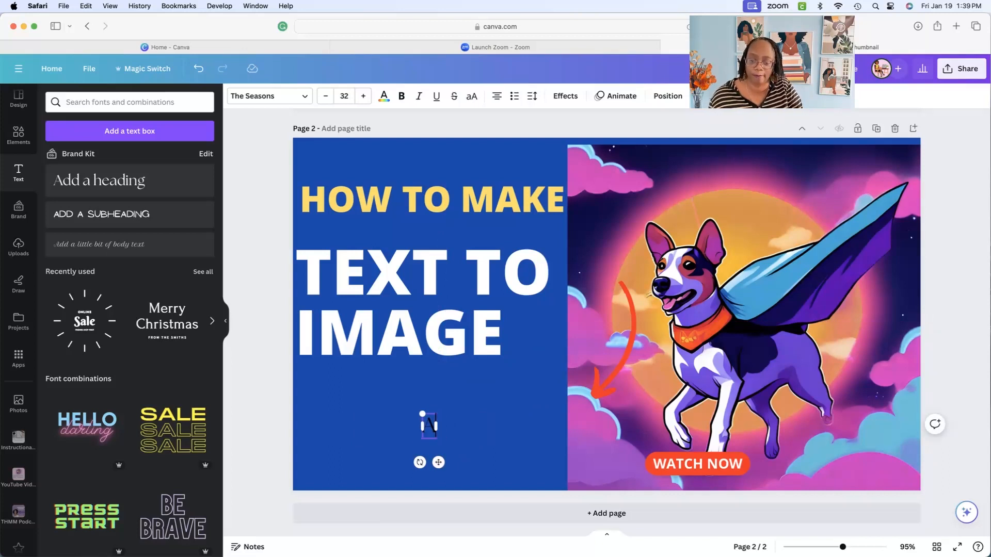
key("BackSpace")
type("Videos")
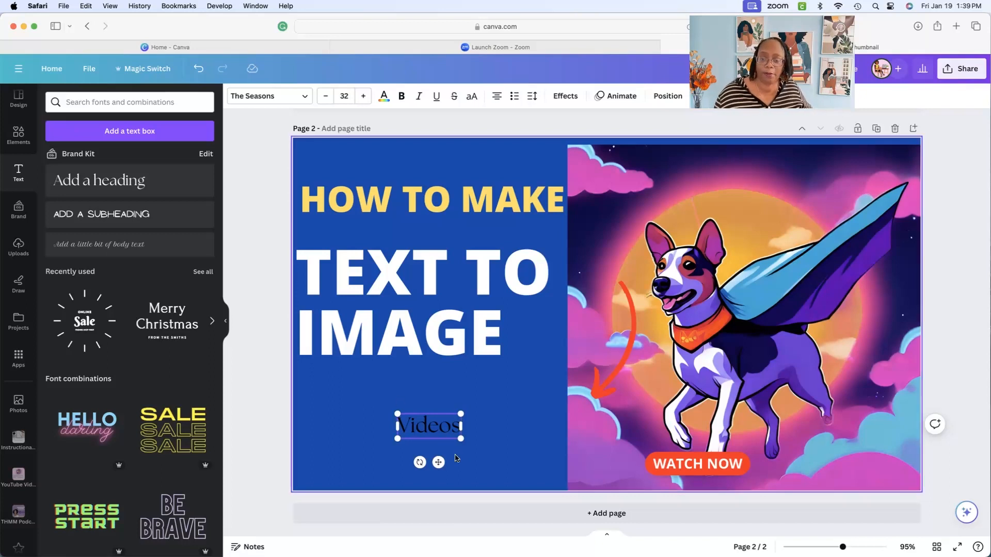
left_click_drag(438, 462, 395, 436)
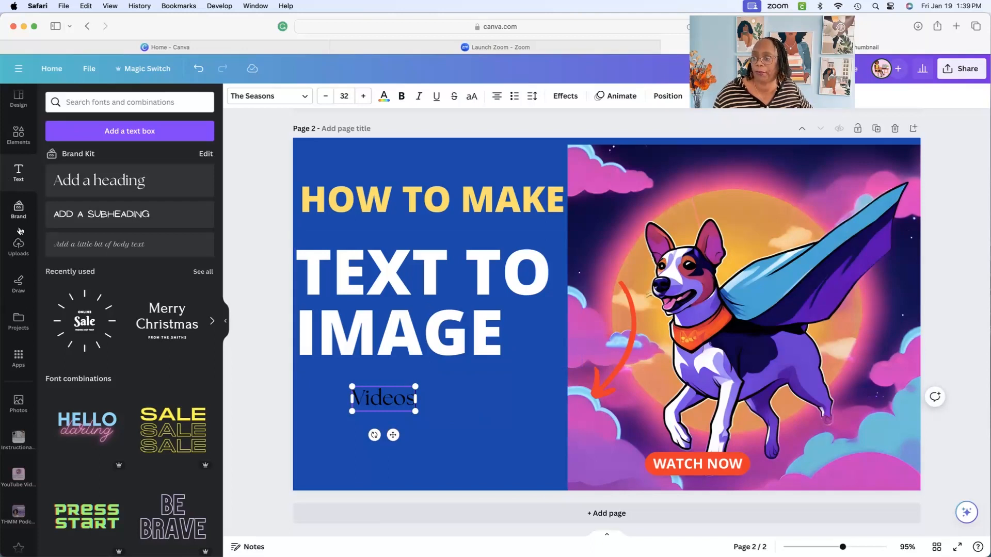
Add a square shape beneath IMAGE and reshape it into a thin banner behind Videos spanning the blue area's width.
left_click(9, 140)
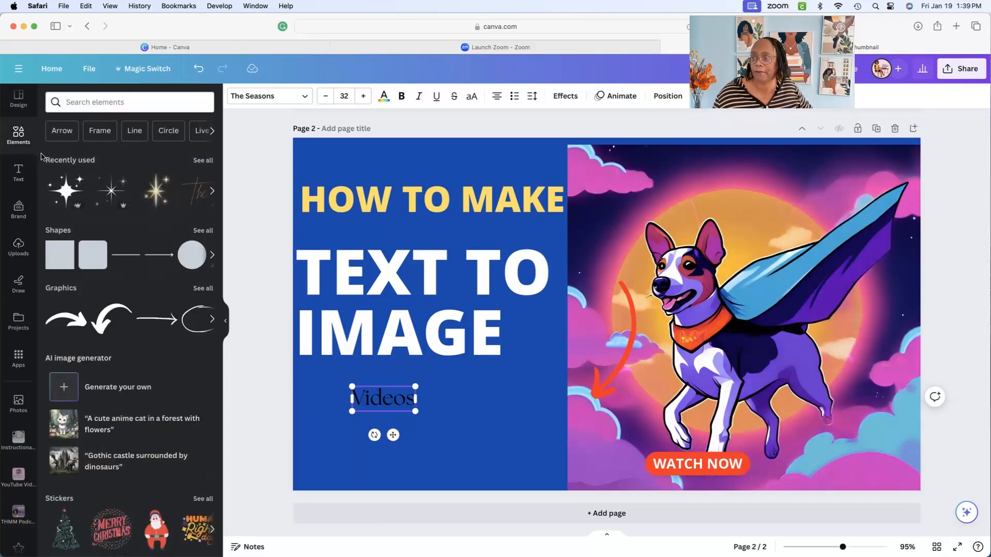
left_click(65, 250)
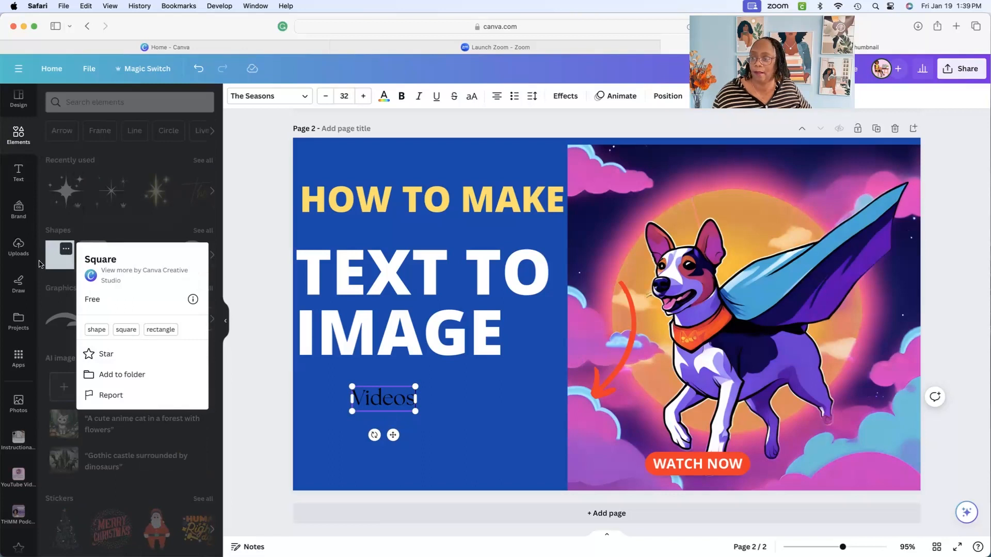
left_click(56, 261)
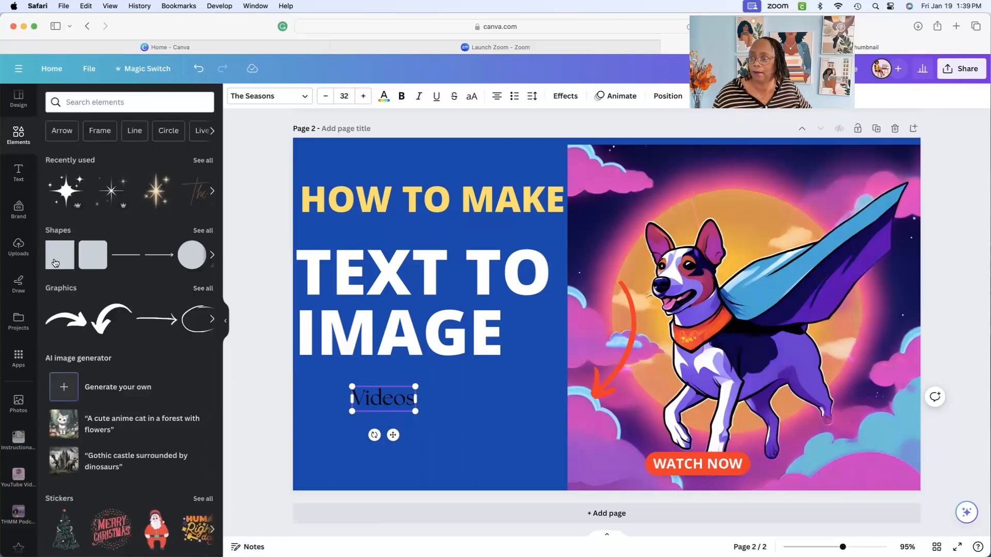
left_click(55, 261)
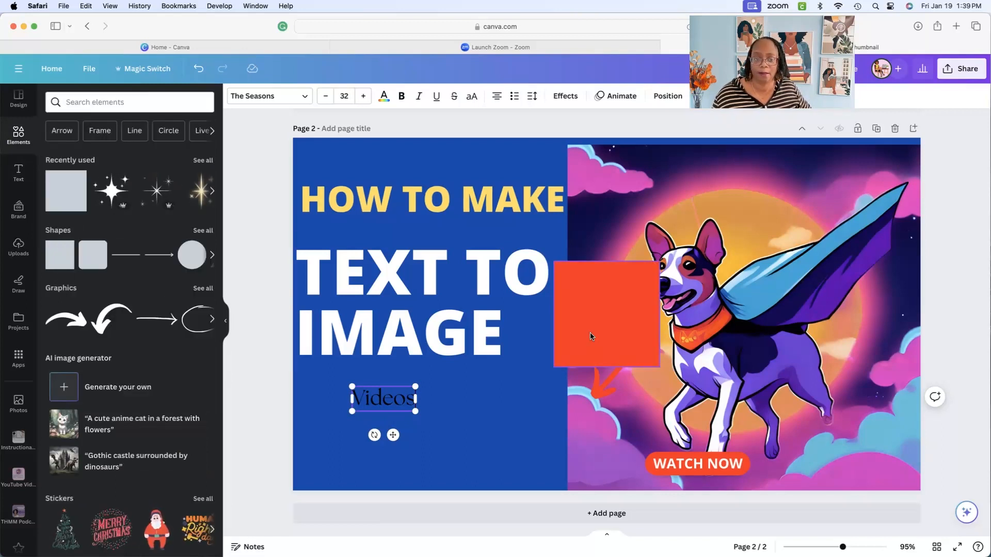
left_click_drag(590, 338, 331, 437)
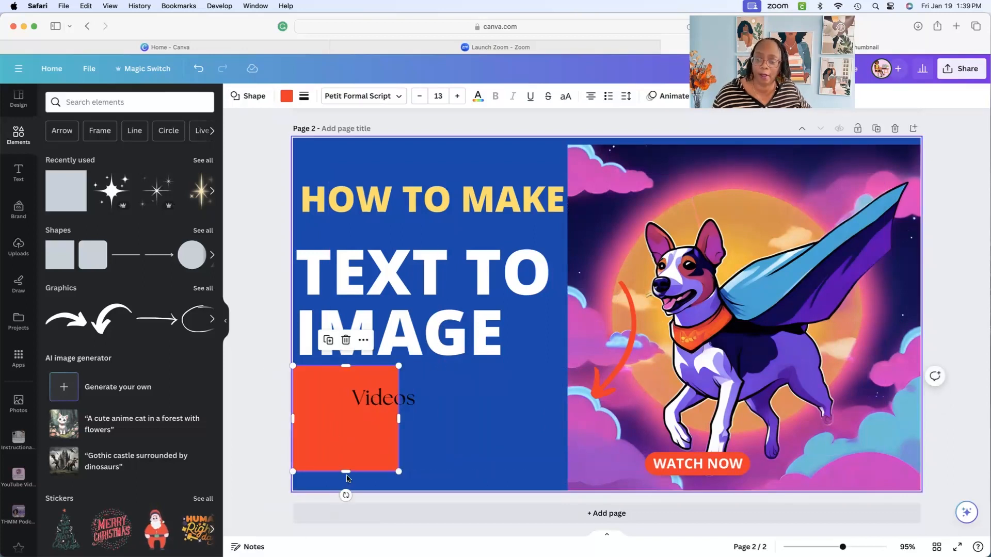
left_click_drag(345, 471, 345, 419)
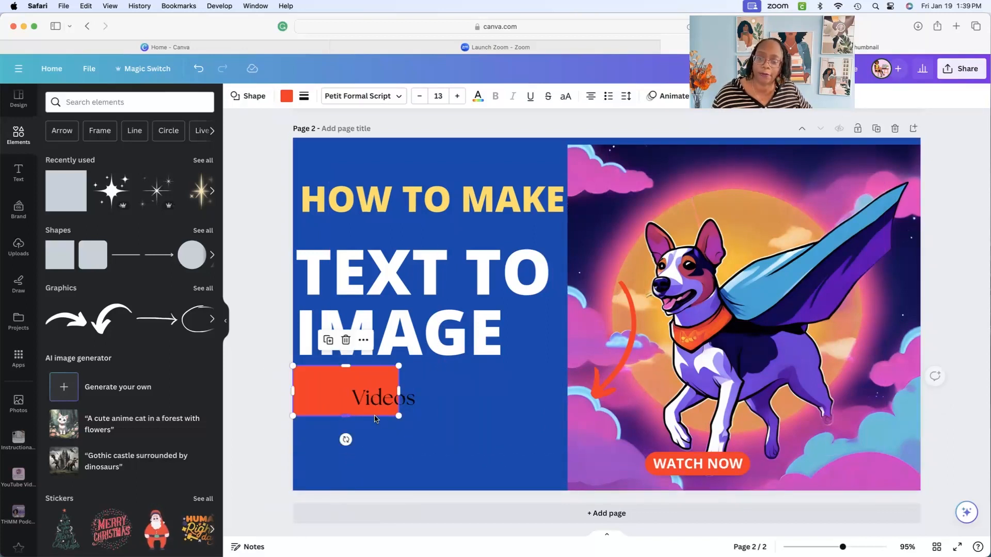
left_click_drag(396, 391, 567, 386)
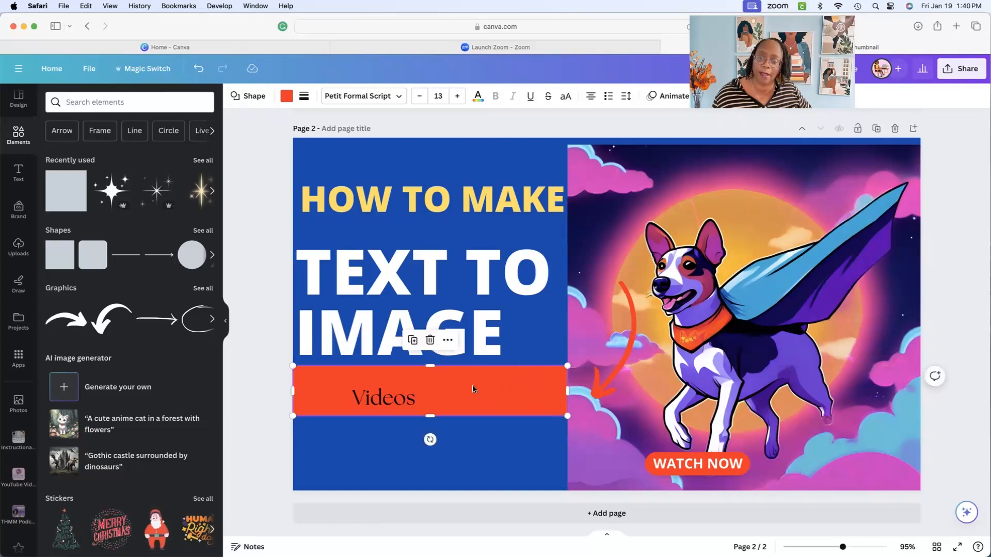
Recolour the banner behind Videos with the magenta pink from the dog image's photo colours.
left_click(286, 95)
scroll(137, 372, "down", 2)
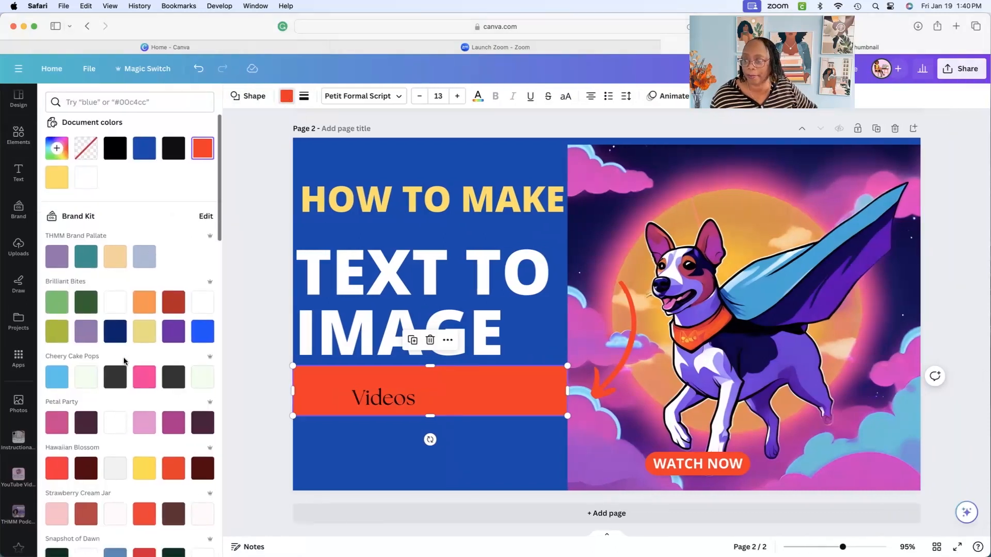
left_click(143, 386)
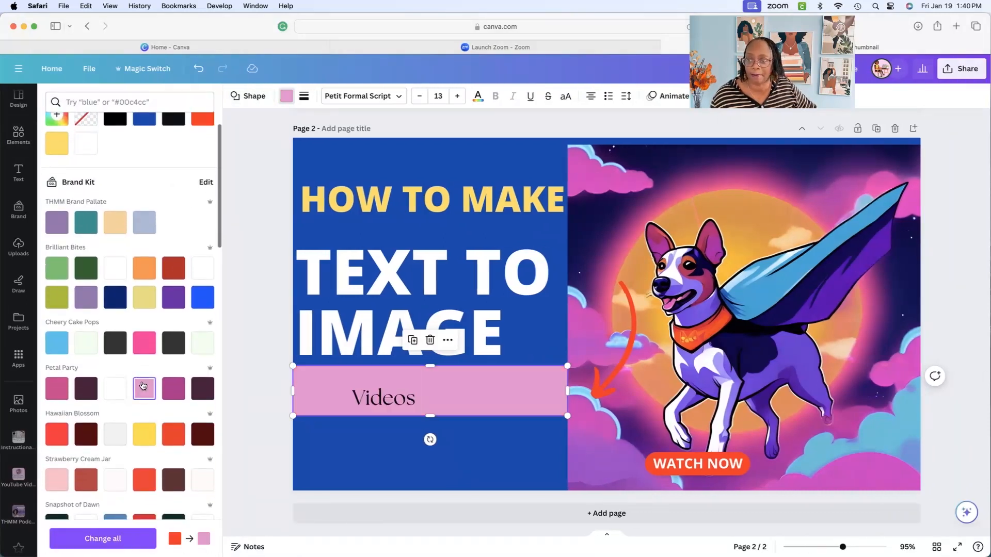
scroll(143, 386, "down", 15)
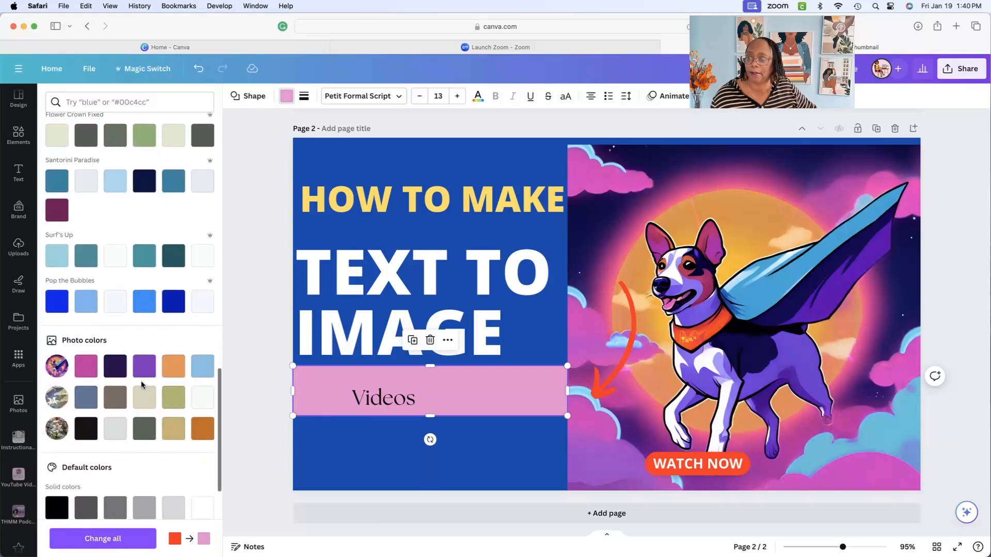
scroll(142, 384, "down", 1)
left_click(86, 346)
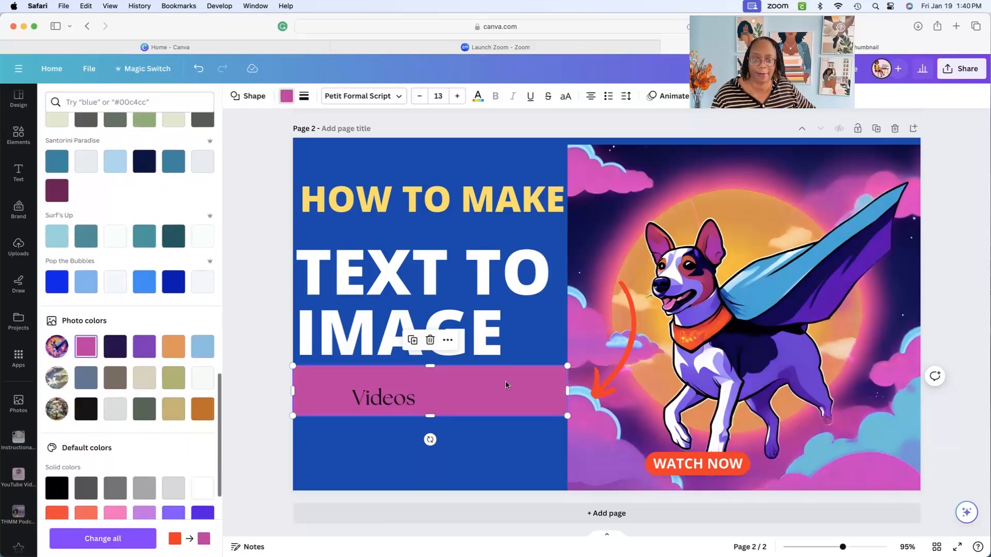
Set the Videos text to the Permanent Marker font at size 72.
left_click(390, 397)
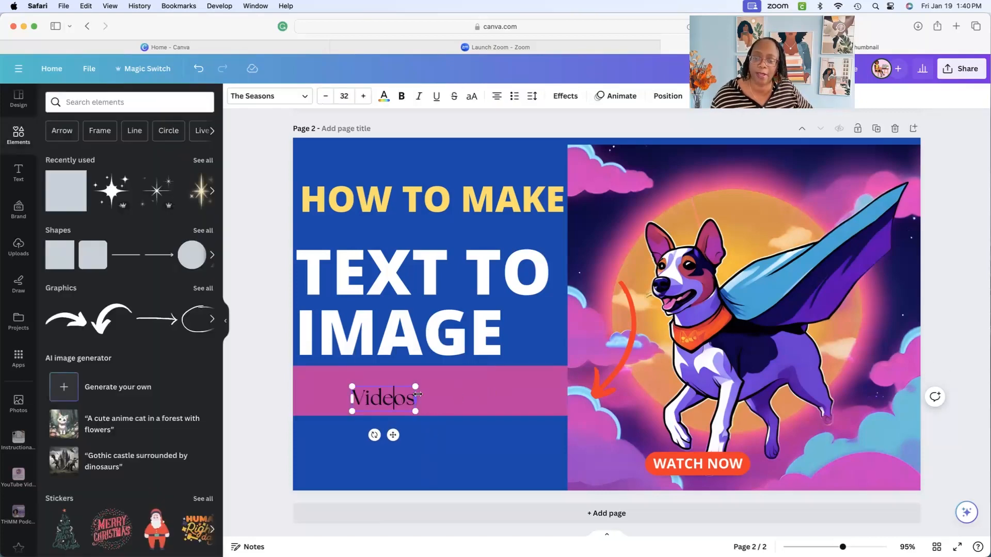
left_click(386, 398)
left_click(386, 398)
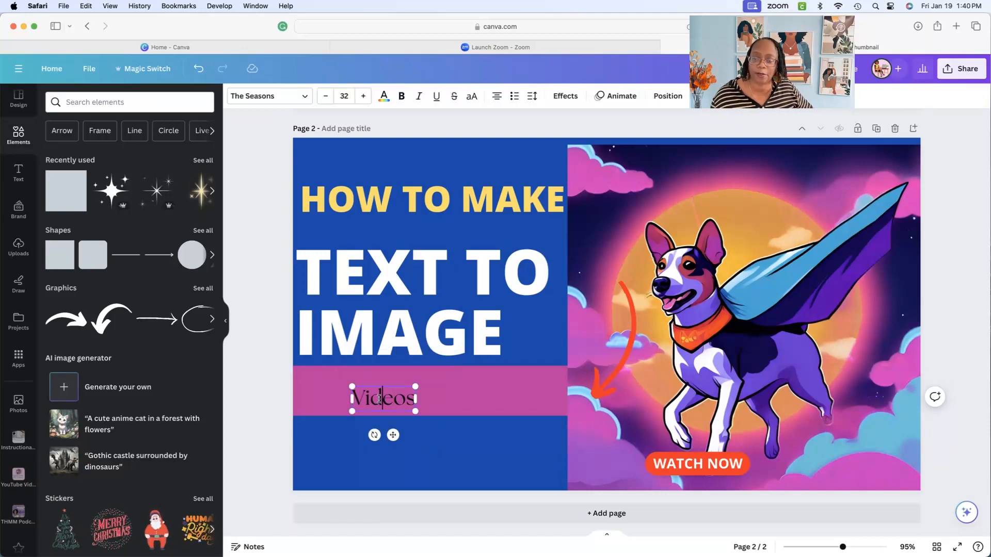
key("shift+Right")
key("shift+Right")
key("shift+Right")
key("shift+Right")
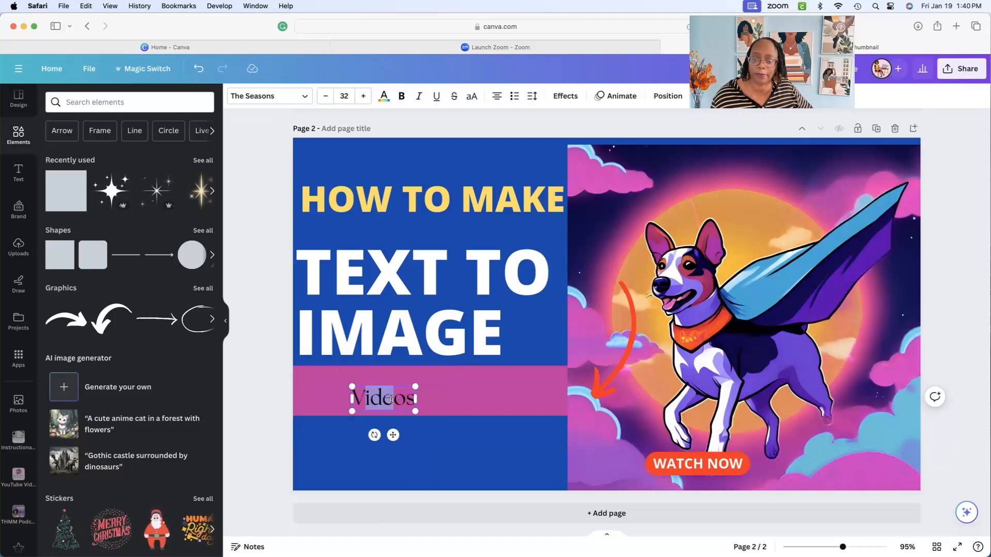
left_click_drag(353, 399, 414, 398)
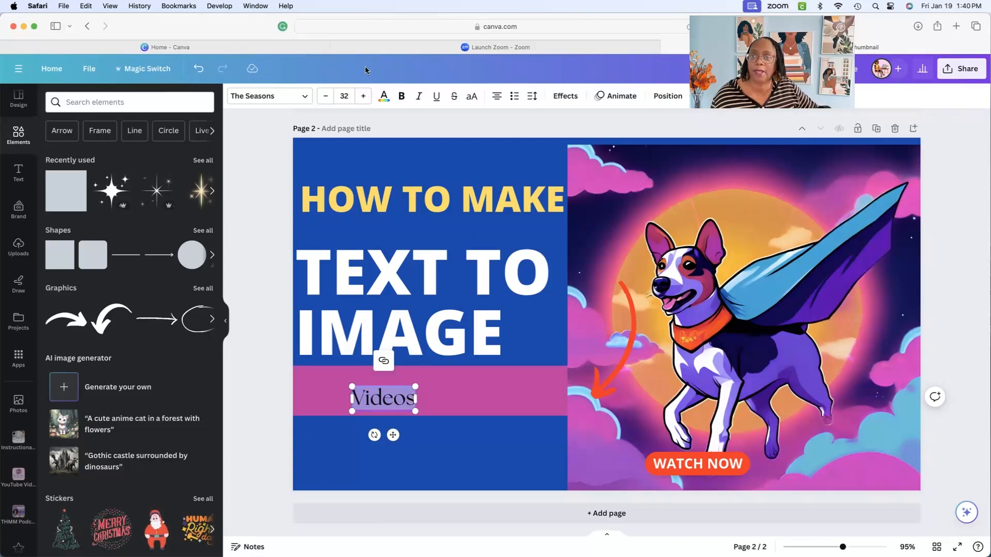
left_click(307, 97)
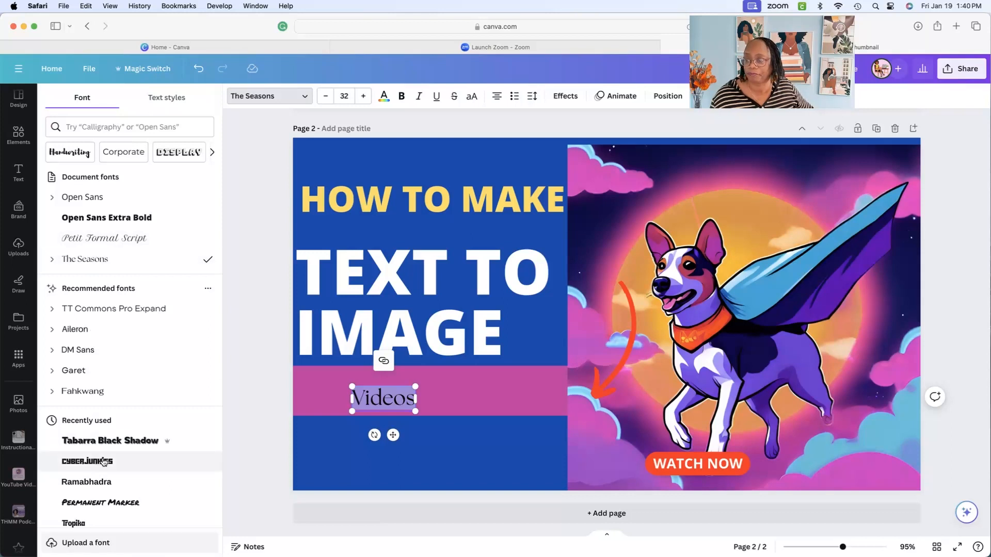
left_click(106, 483)
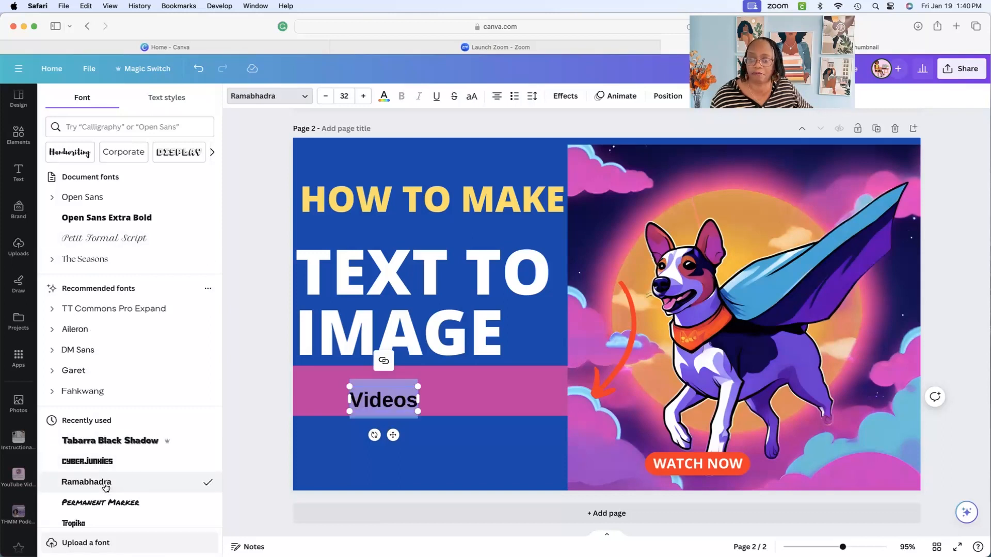
scroll(106, 487, "down", 1)
left_click(106, 500)
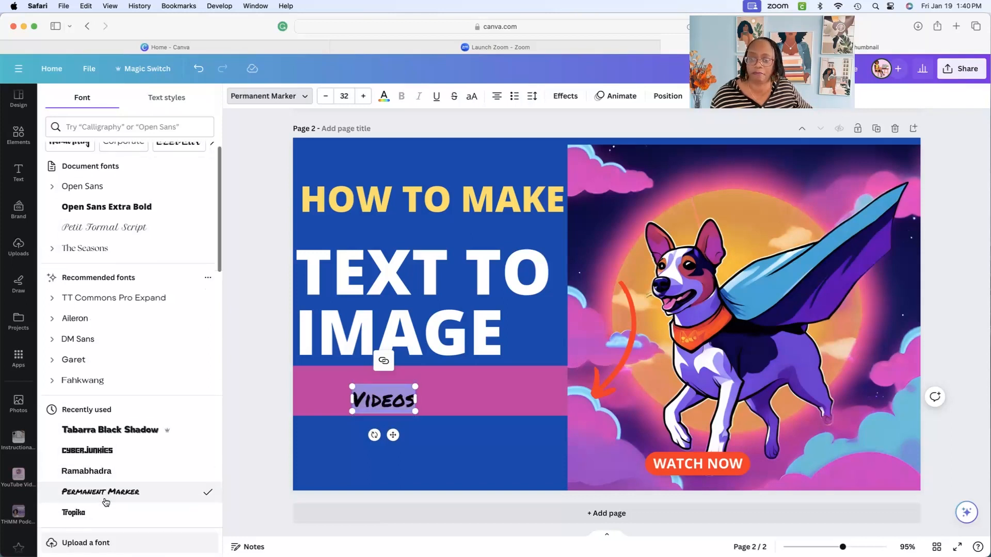
left_click(353, 95)
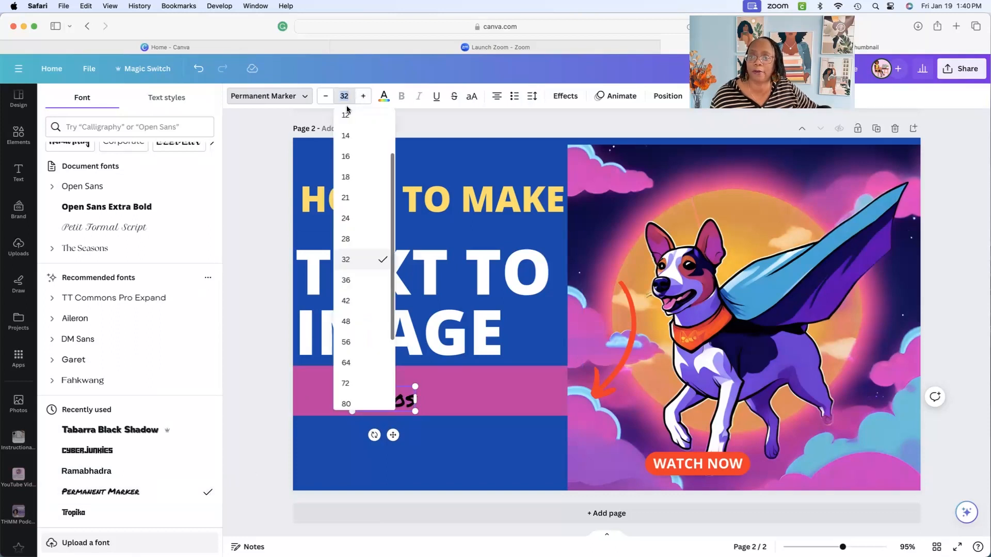
left_click(351, 381)
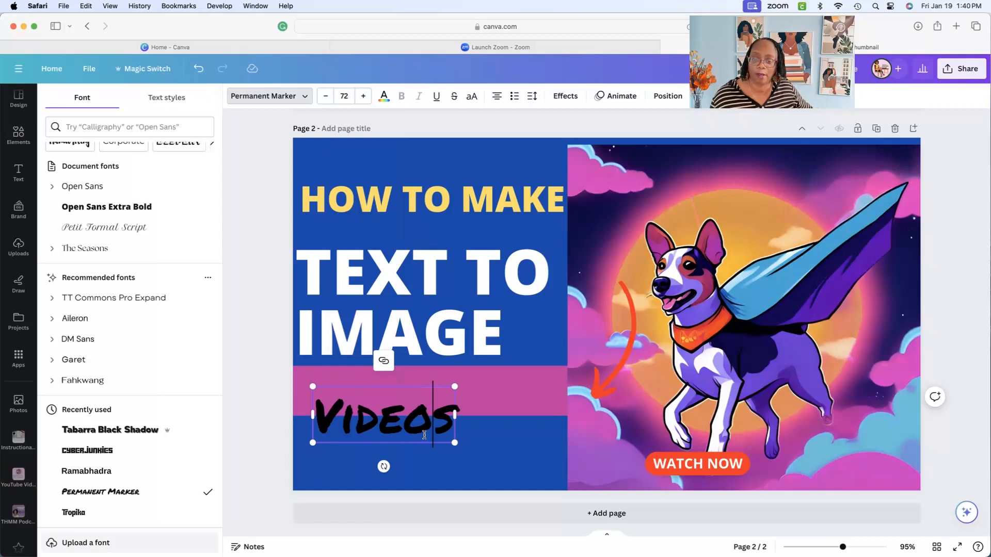
Centre the Videos text on the pink banner and colour it white.
left_click(489, 442)
left_click_drag(405, 426, 435, 402)
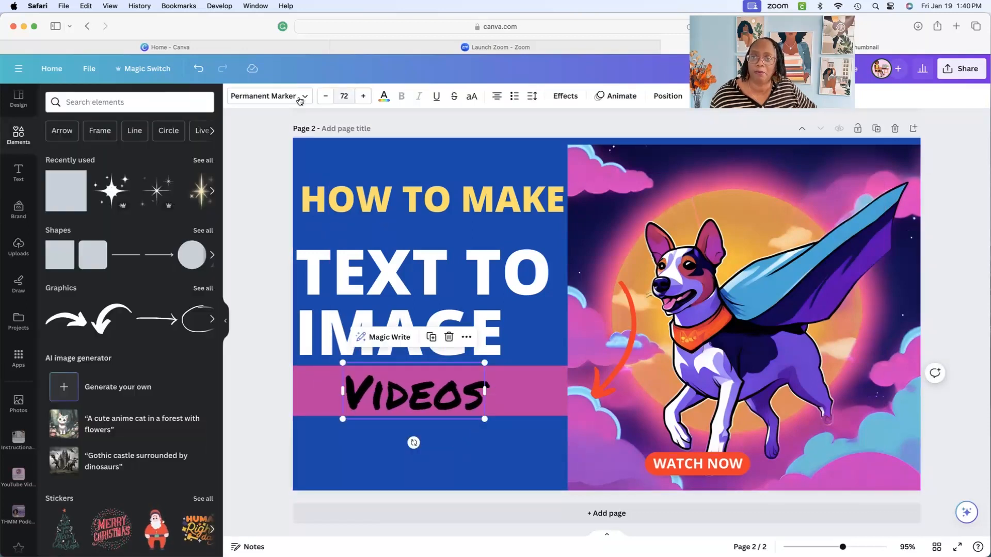
left_click(383, 97)
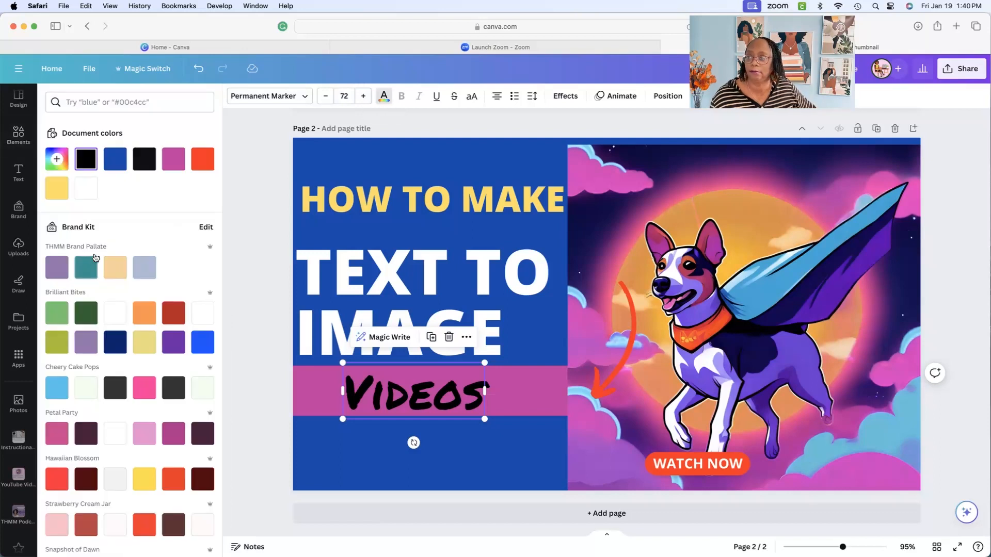
left_click(85, 189)
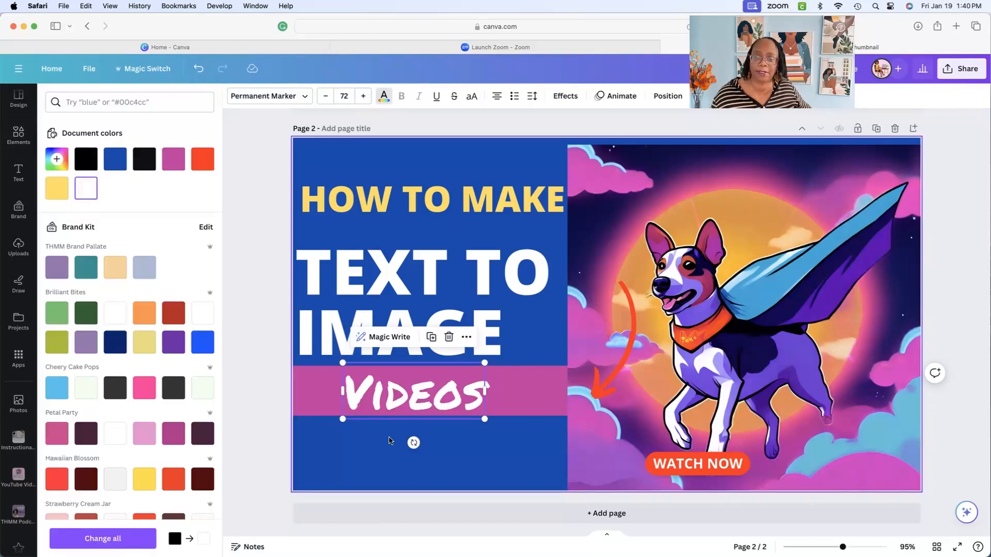
left_click(463, 454)
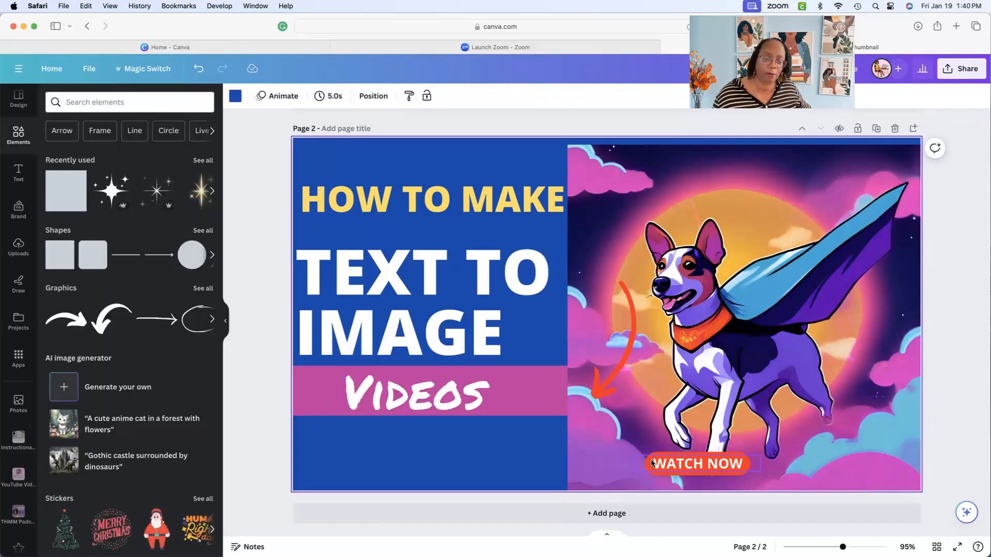
Move the WATCH NOW text and its red button shape into the blue area below the pink banner.
left_click(638, 453)
left_click_drag(650, 459, 358, 454)
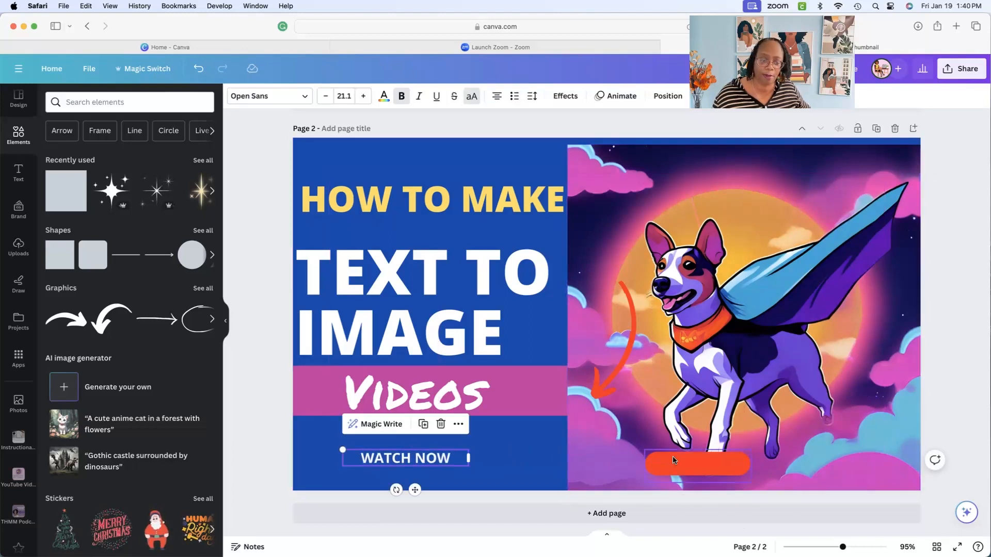
left_click_drag(674, 455, 382, 453)
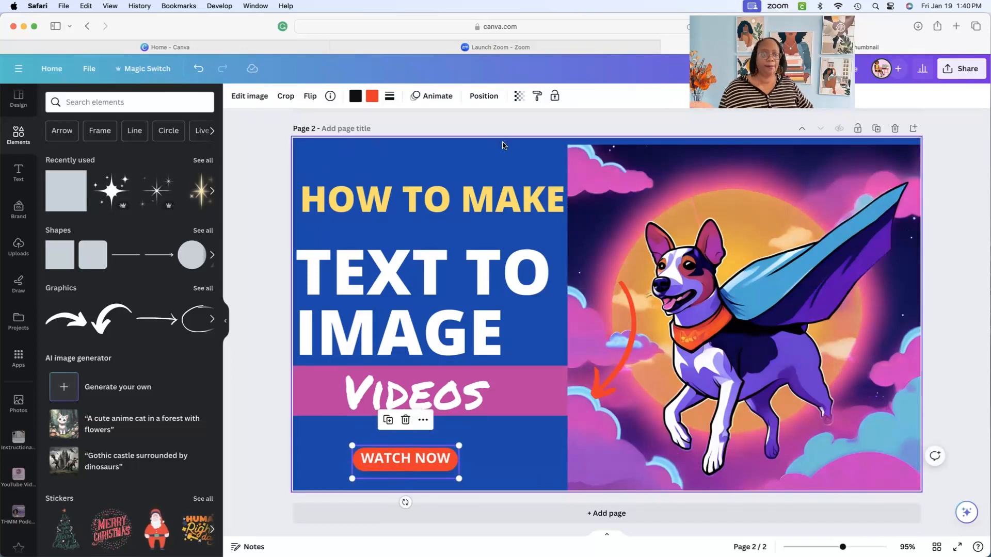
Extend the dog image's upper edge to meet the top of the page.
left_click(668, 148)
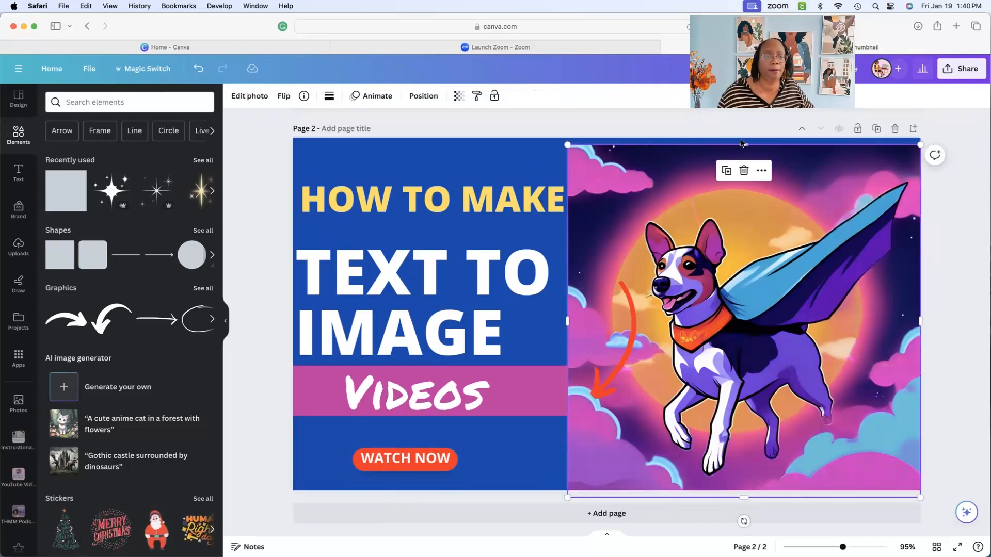
left_click_drag(741, 143, 741, 138)
left_click(547, 436)
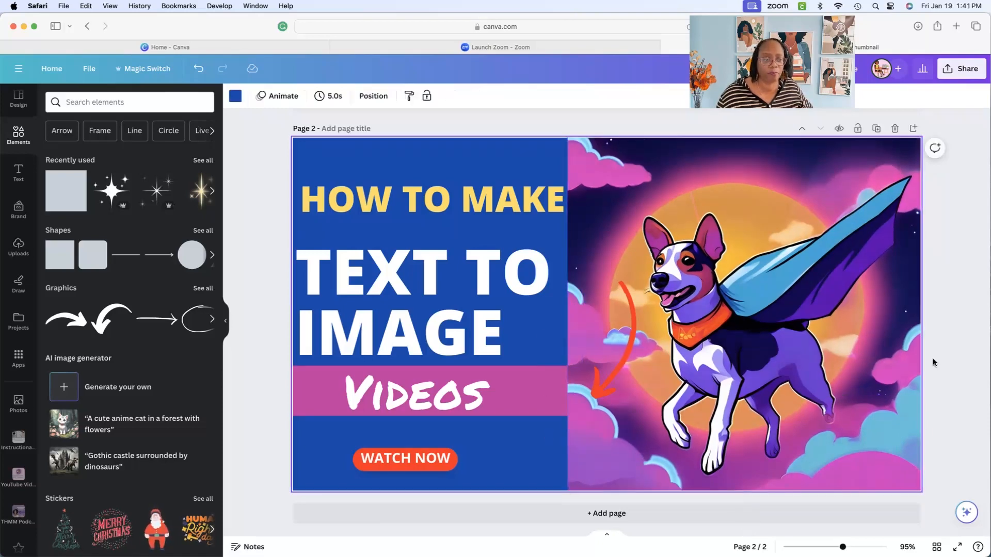
left_click(917, 330)
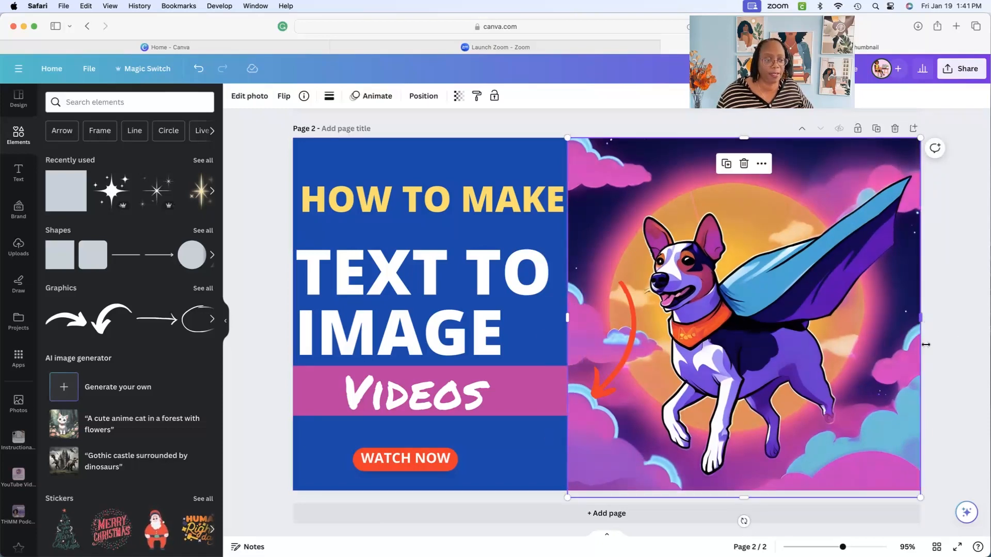
left_click(952, 330)
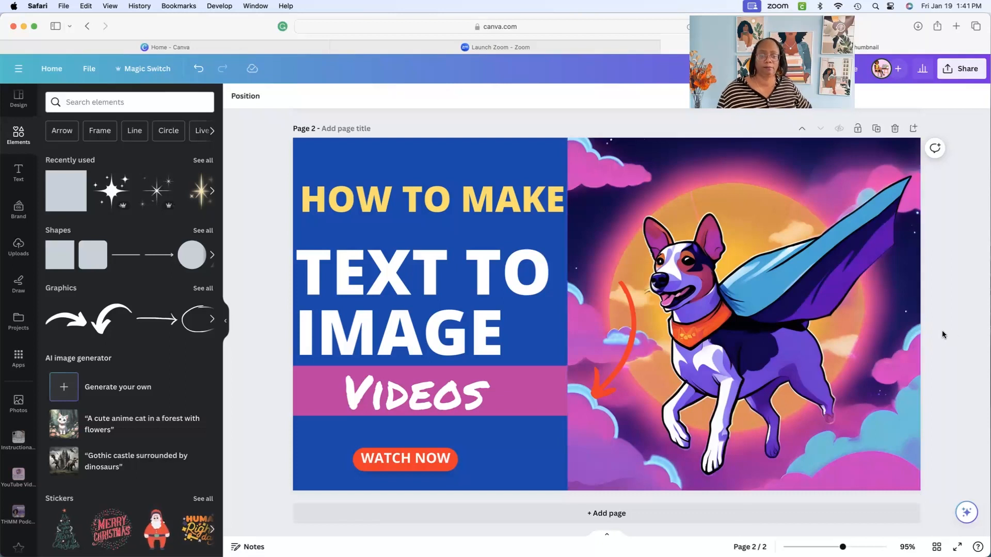
Move the curved arrow into the blue area so it points at WATCH NOW, and colour it white.
left_click_drag(617, 362, 503, 433)
left_click(355, 96)
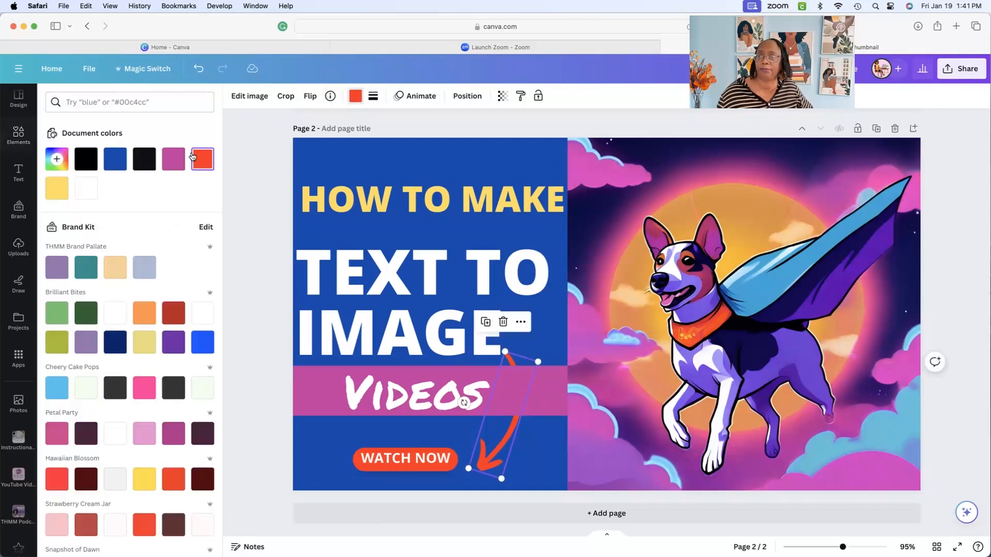
left_click(86, 188)
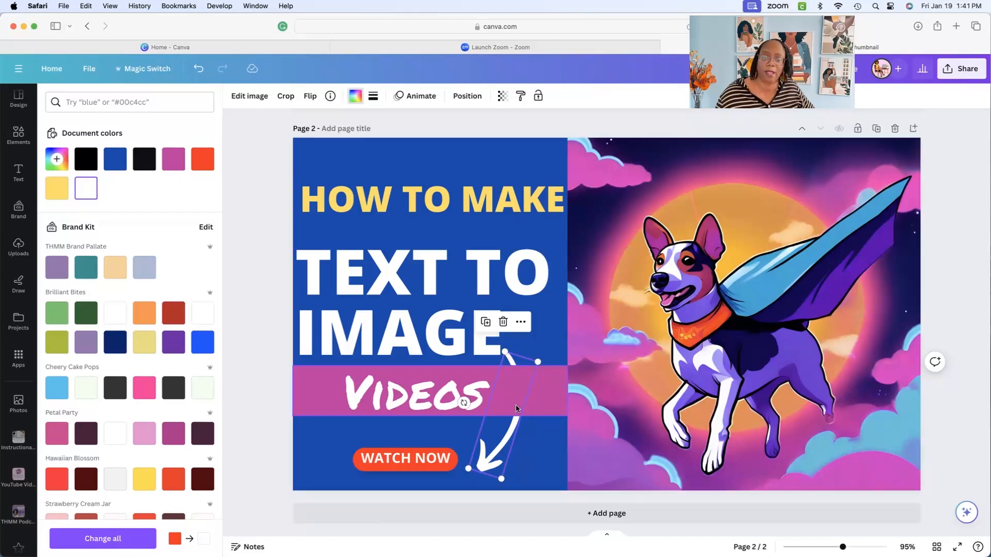
Bring the curved arrow in front of the pink banner.
right_click(499, 457)
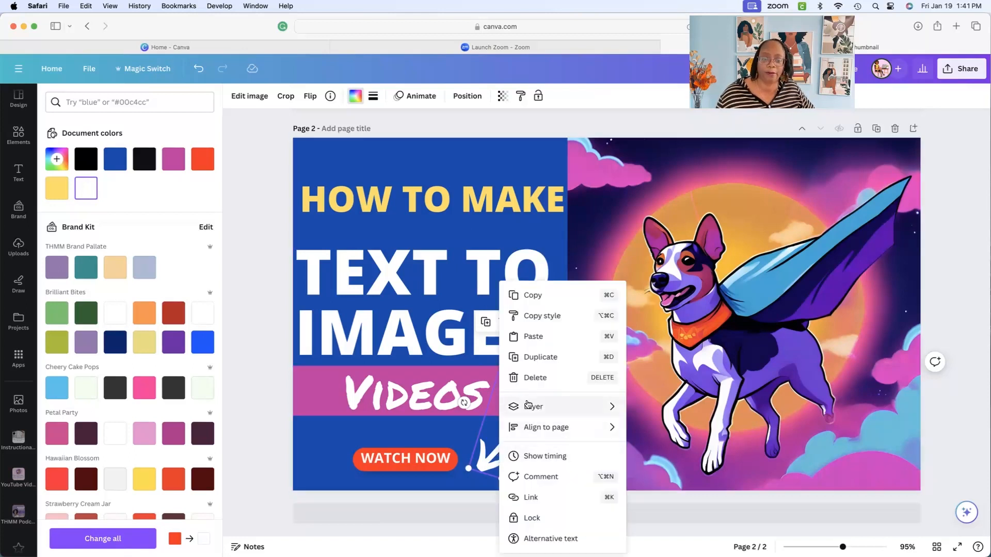
mouse_move(529, 405)
left_click(672, 428)
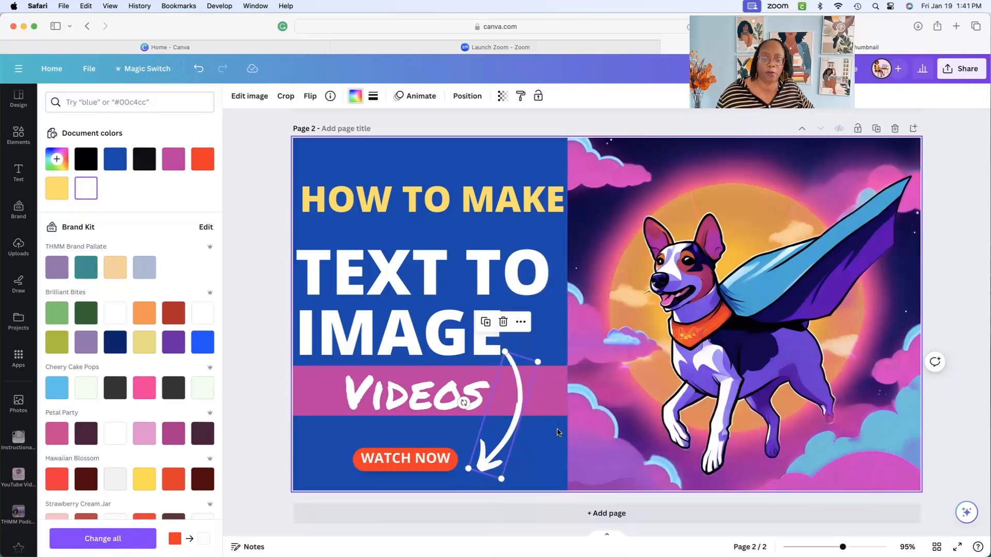
left_click(550, 434)
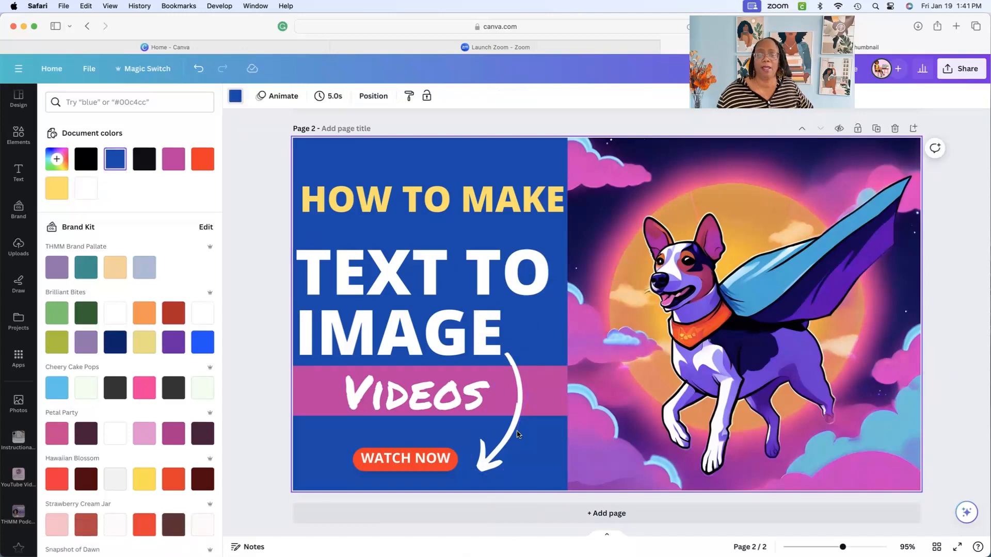
Nudge the curved arrow slightly upward and shift the HOW TO MAKE text slightly left and up within the blue area.
left_click(486, 458)
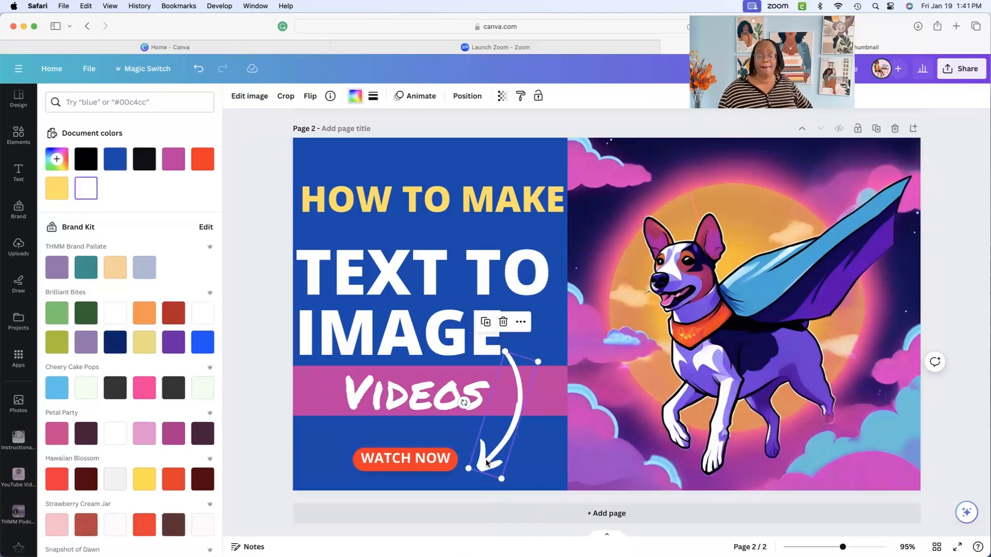
left_click_drag(486, 457, 484, 455)
left_click(483, 454)
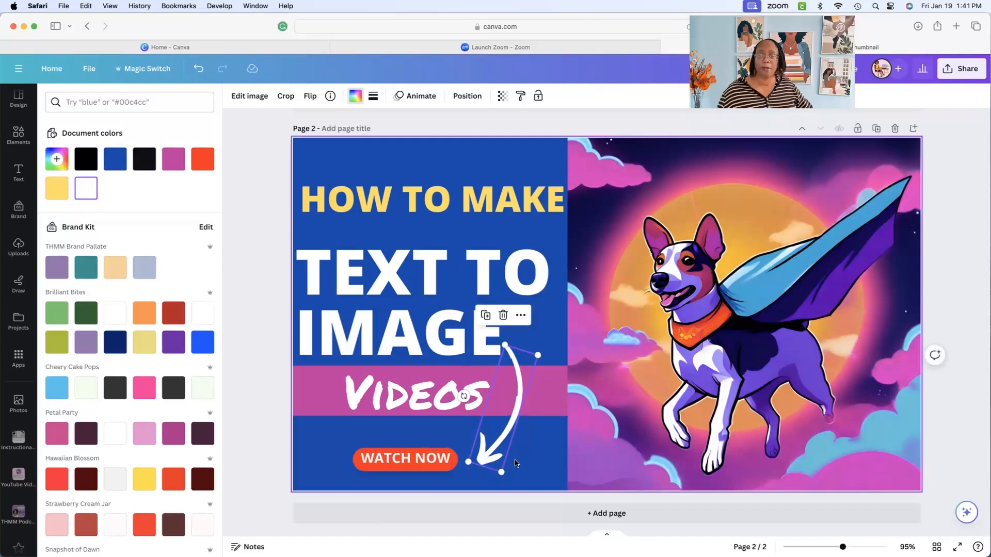
left_click_drag(483, 204, 477, 203)
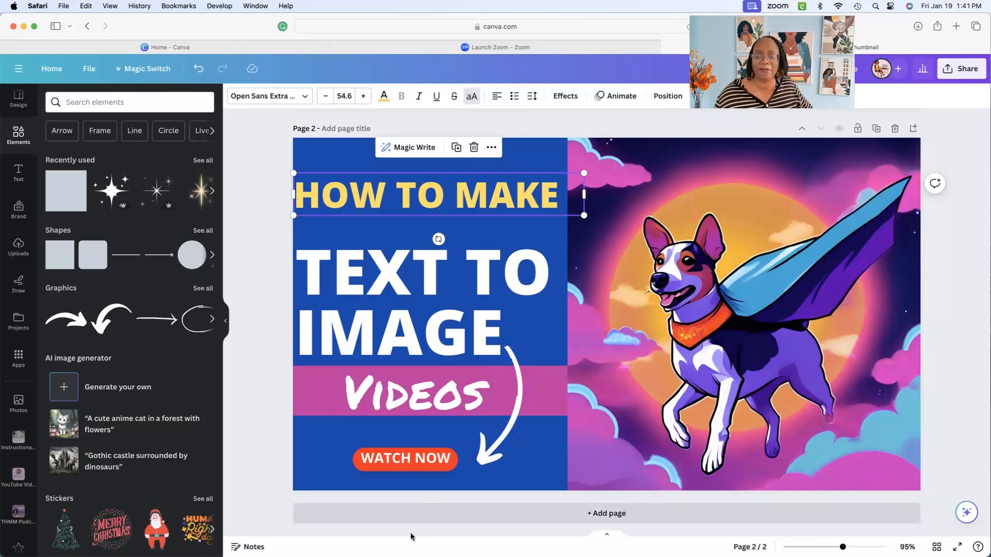
left_click(319, 467)
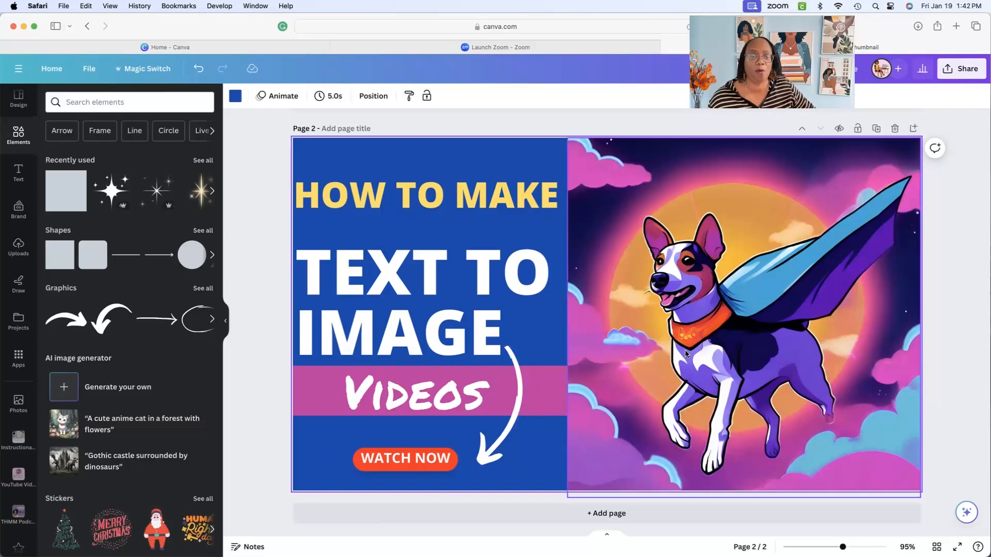
Add a third page to the design and move the caped dog image from page 2 onto it.
left_click(685, 352)
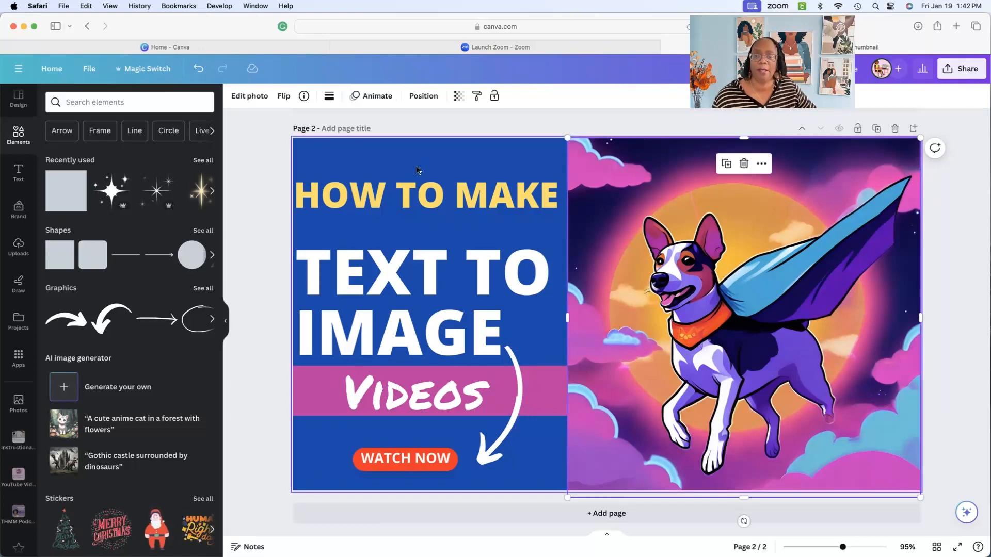
left_click(607, 513)
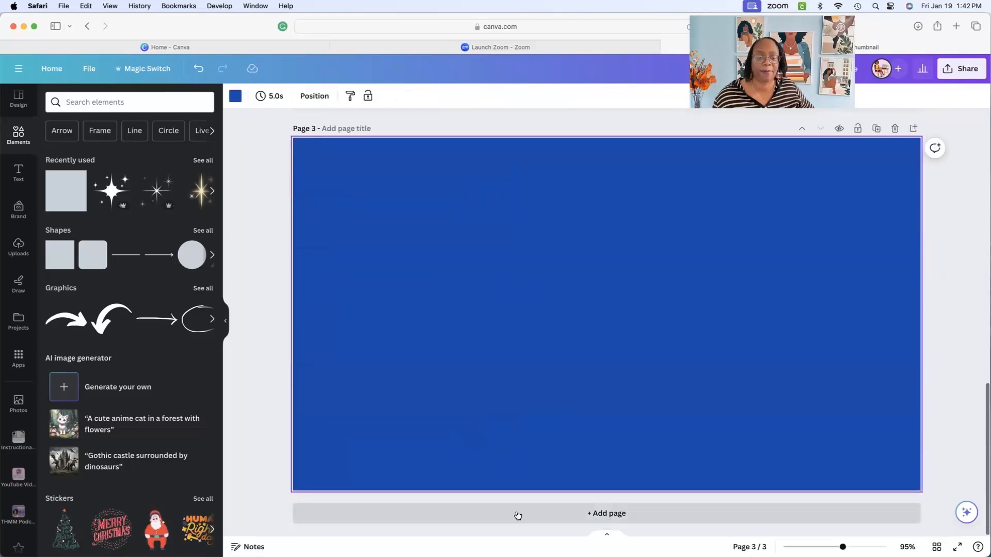
scroll(492, 343, "up", 5)
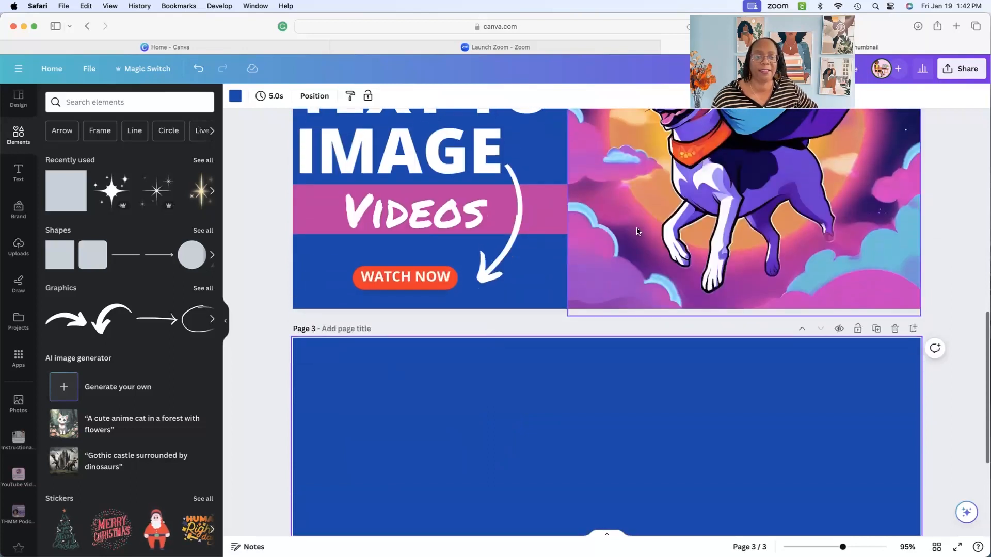
left_click_drag(638, 231, 597, 444)
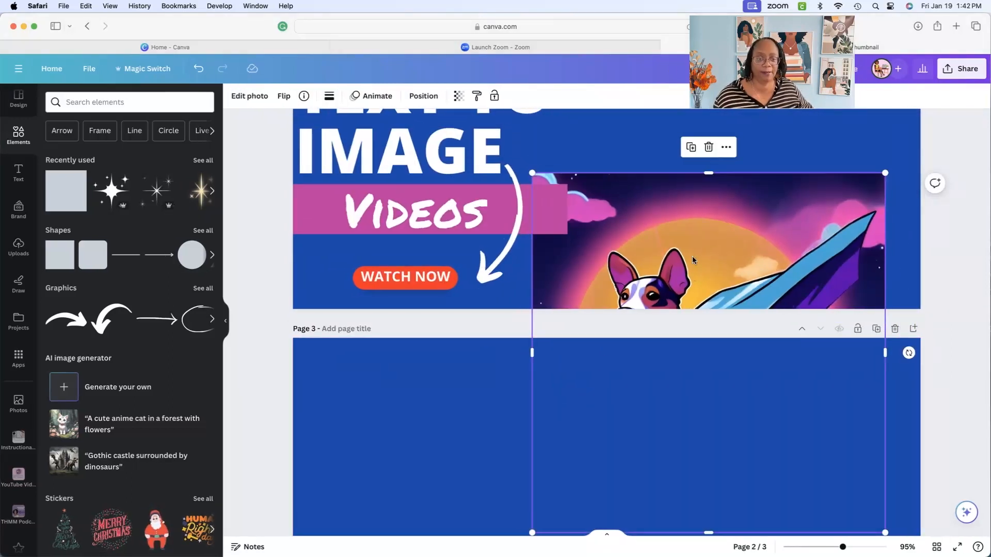
scroll(755, 232, "down", 3)
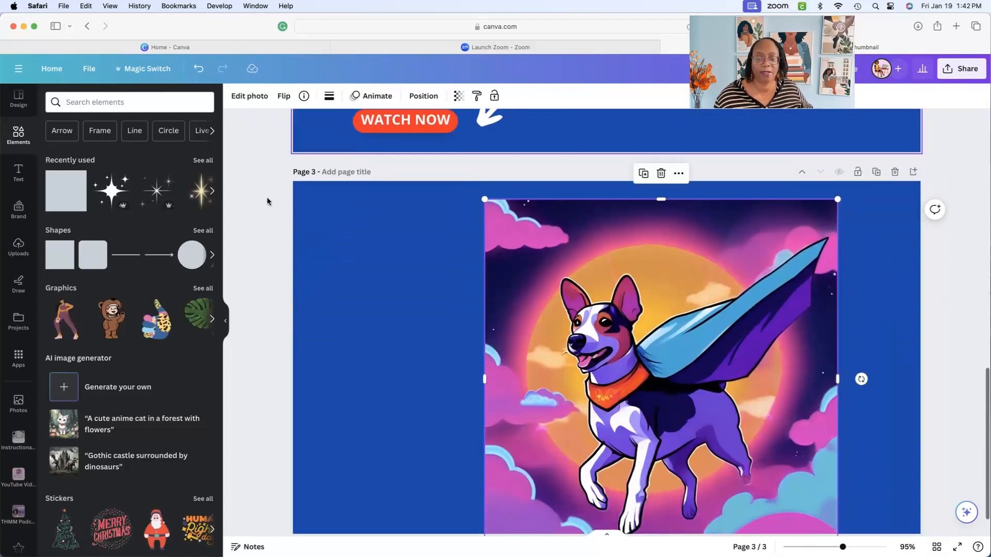
Delete the blue background from page 3 and set the caped dog image as that page's background.
left_click(373, 310)
key("Delete")
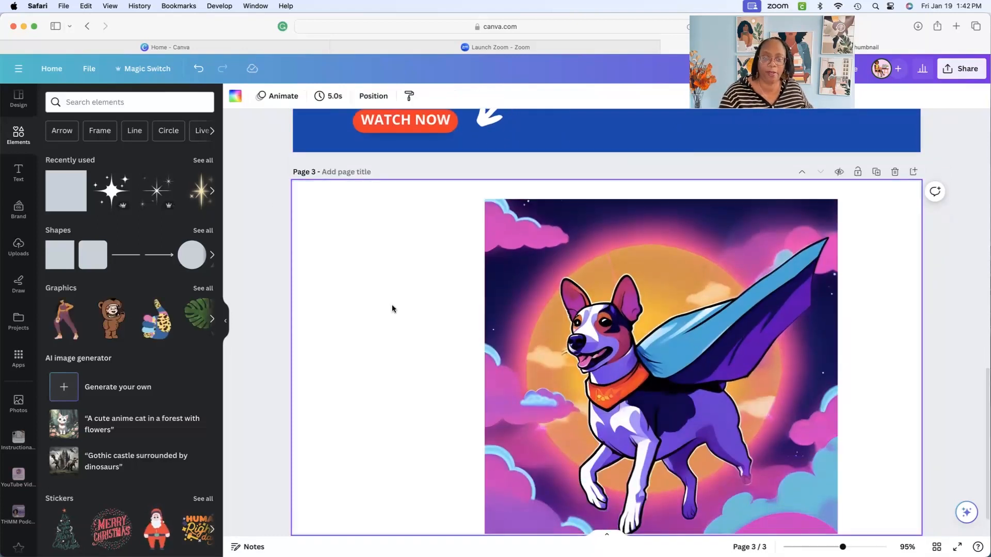
left_click_drag(569, 298, 515, 284)
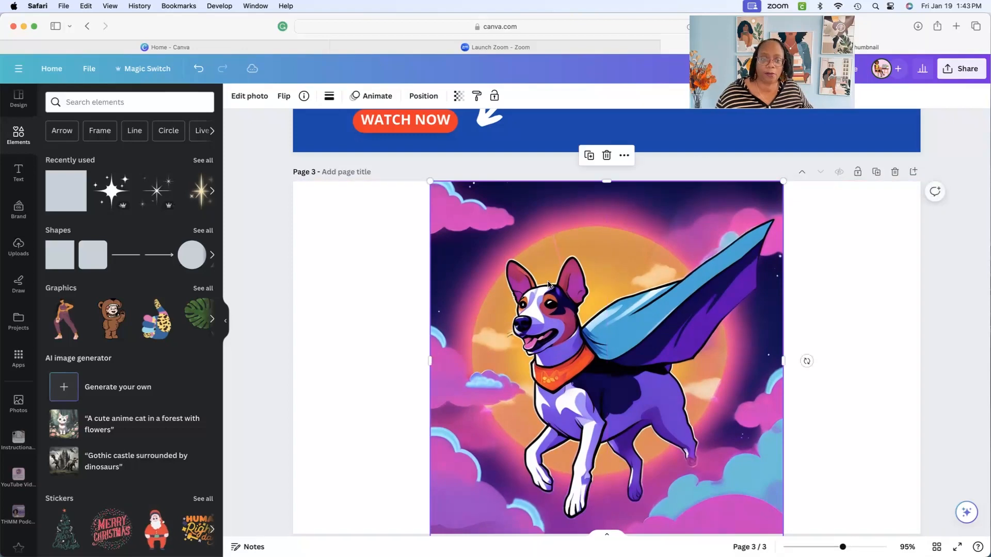
right_click(555, 320)
left_click(637, 518)
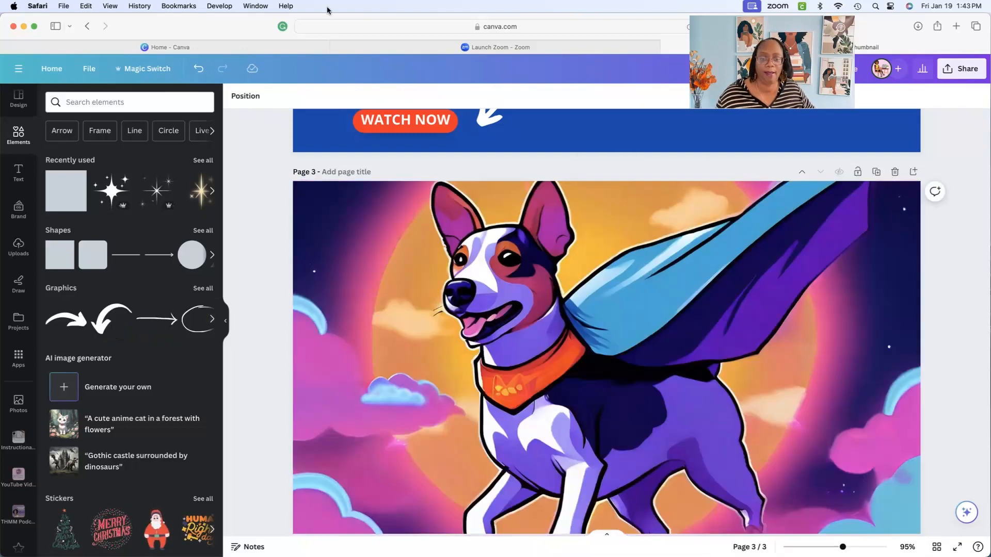
scroll(663, 229, "down", 1)
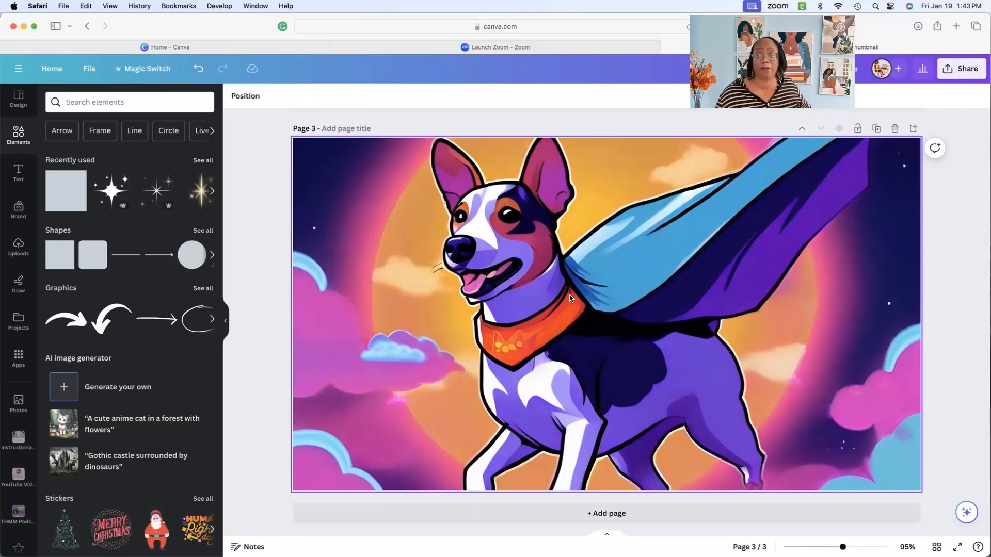
left_click(311, 177)
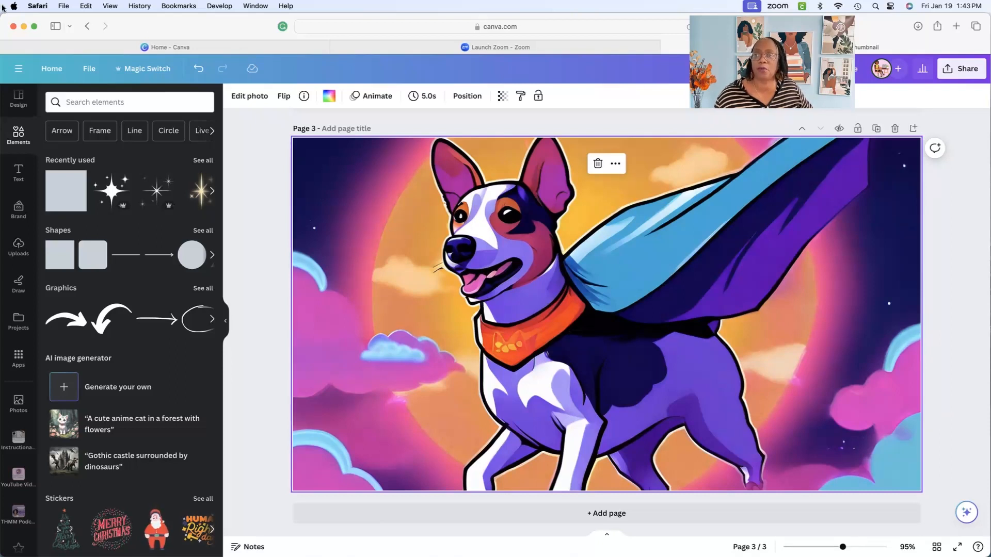
Examine the additional design formats that Magic Switch offers for resizing the design, such as covers, wallpapers and planners.
left_click(147, 69)
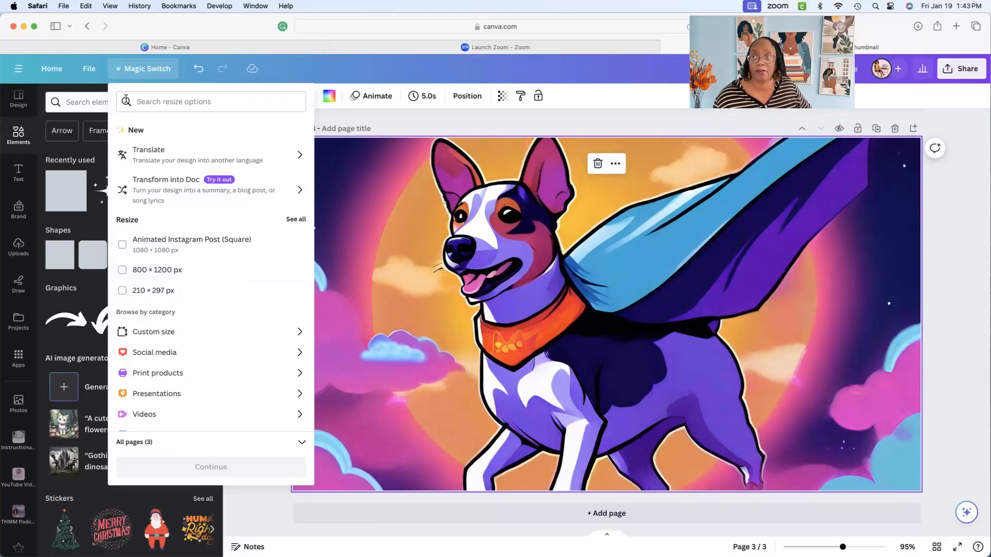
scroll(215, 257, "down", 2)
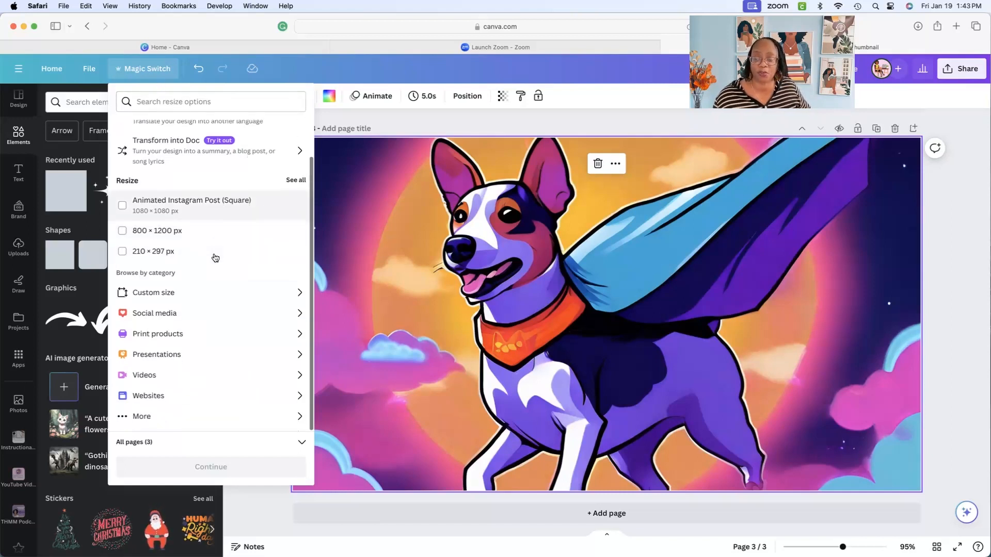
left_click(148, 429)
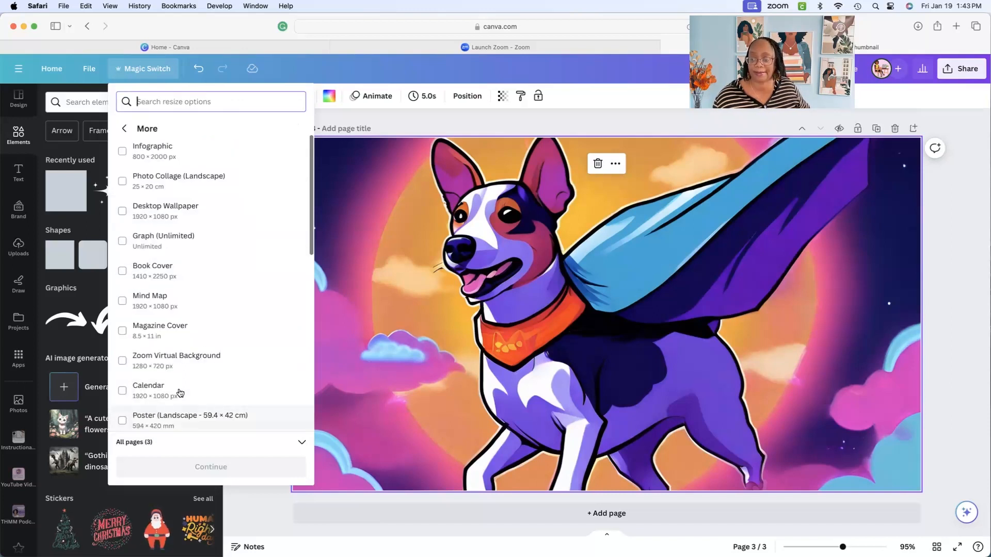
scroll(215, 332, "down", 5)
scroll(215, 332, "down", 4)
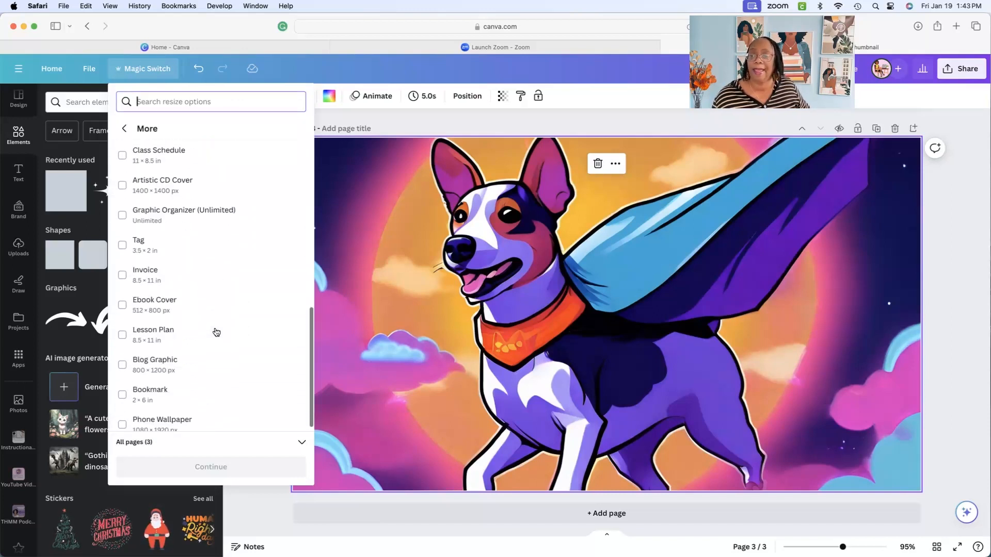
scroll(215, 332, "up", 8)
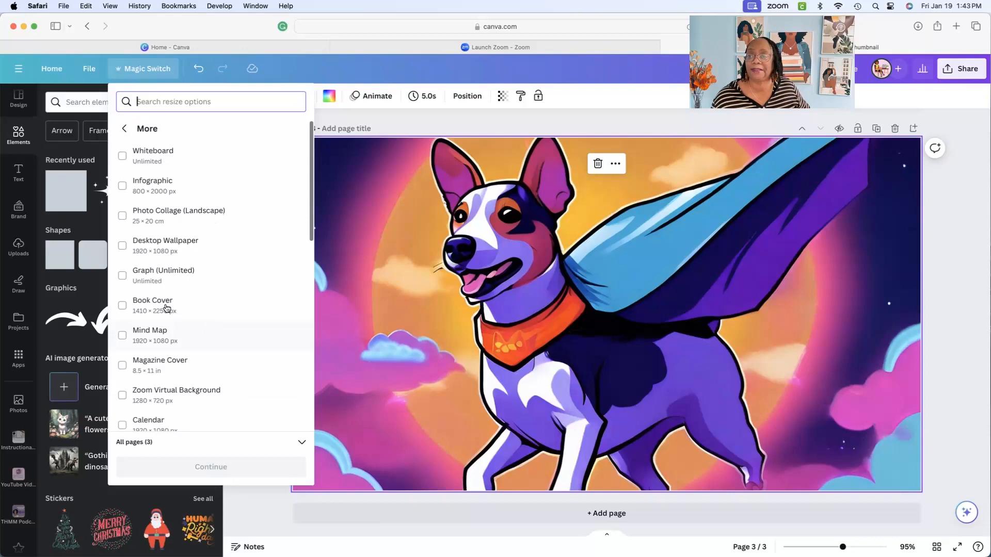
left_click(329, 220)
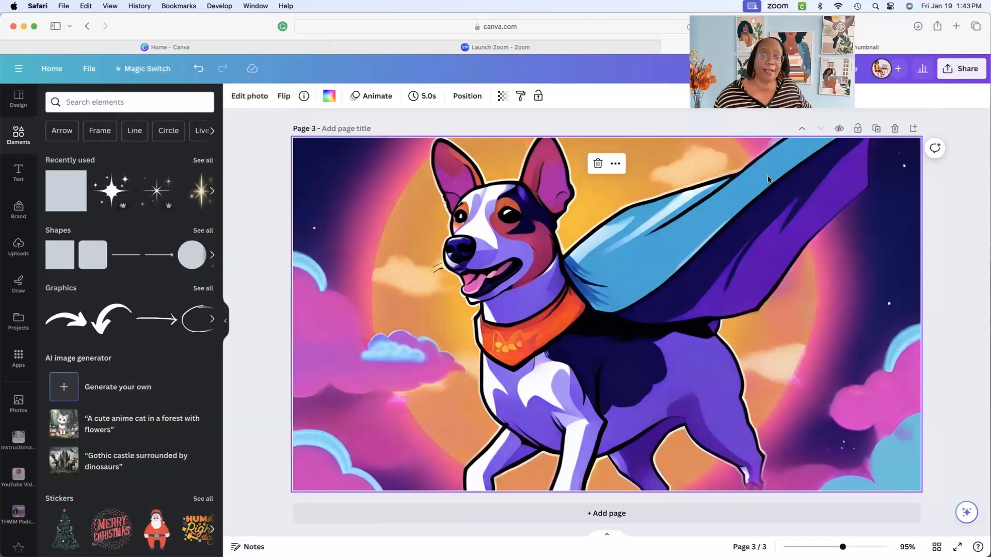
Review the custom size fields and saved dimensions available in Magic Switch without resizing the design.
left_click(134, 70)
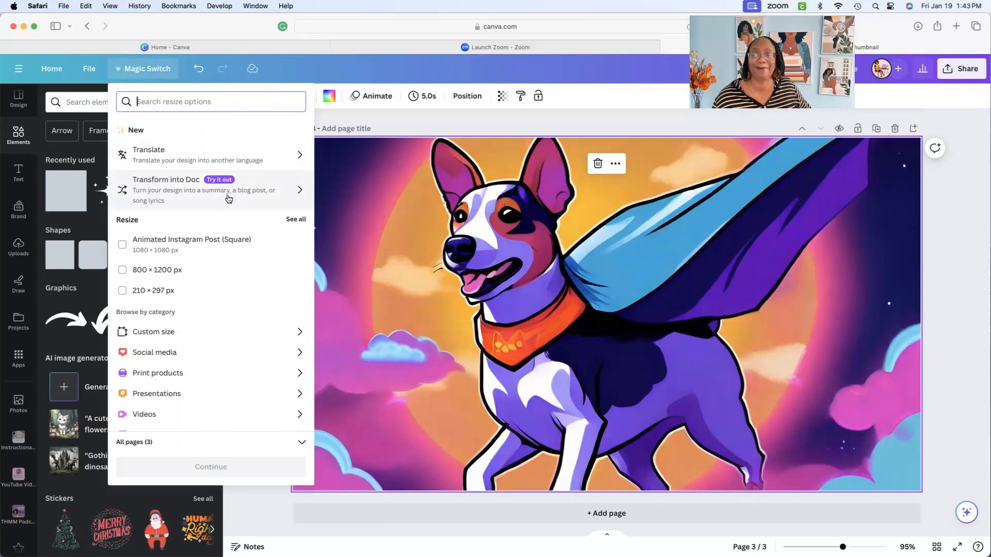
scroll(229, 199, "down", 2)
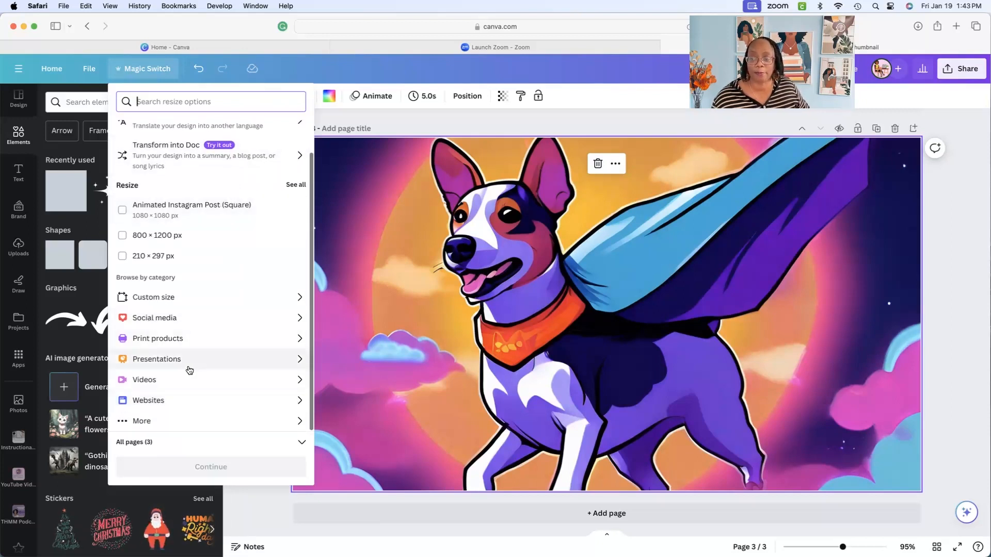
left_click(162, 299)
scroll(187, 235, "down", 2)
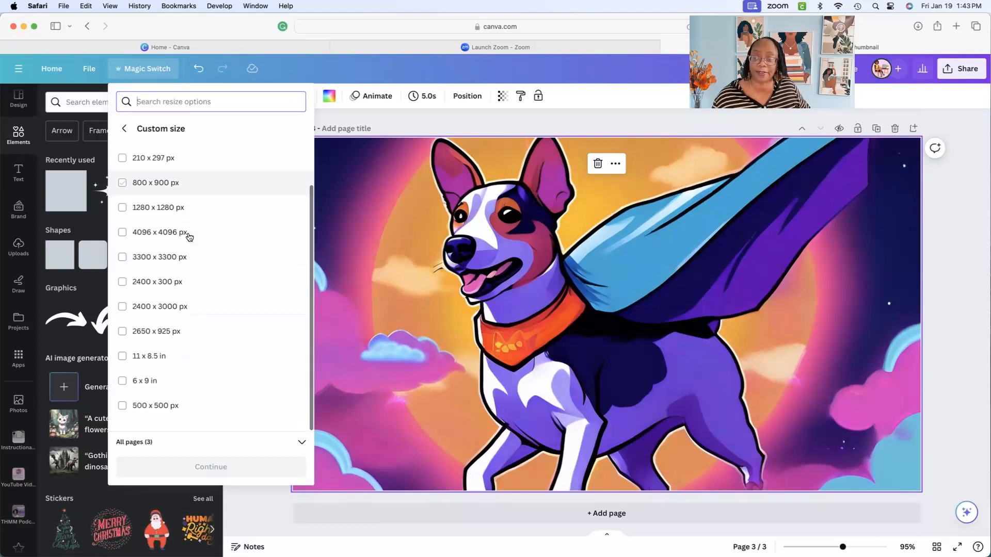
scroll(189, 236, "up", 3)
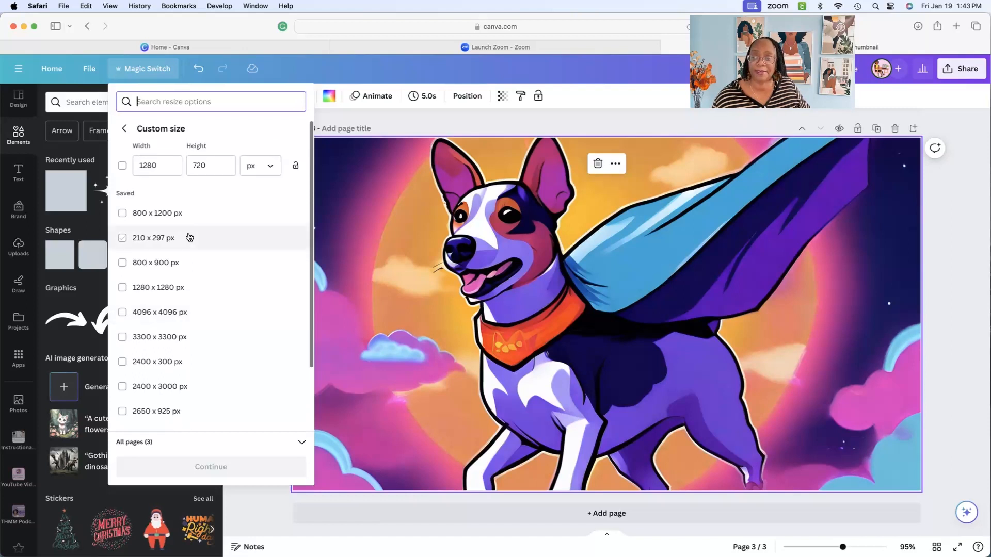
scroll(188, 235, "down", 2)
scroll(188, 234, "up", 3)
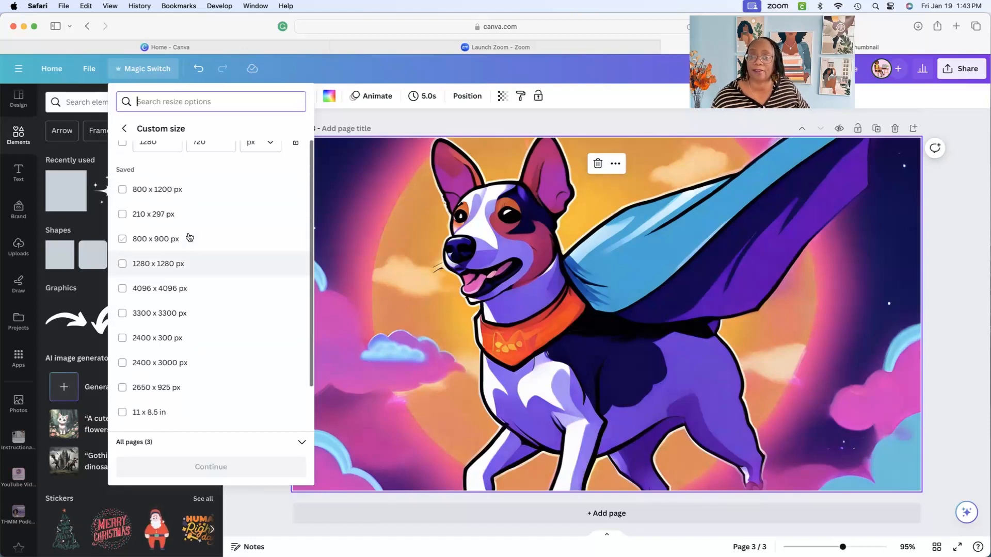
left_click(484, 251)
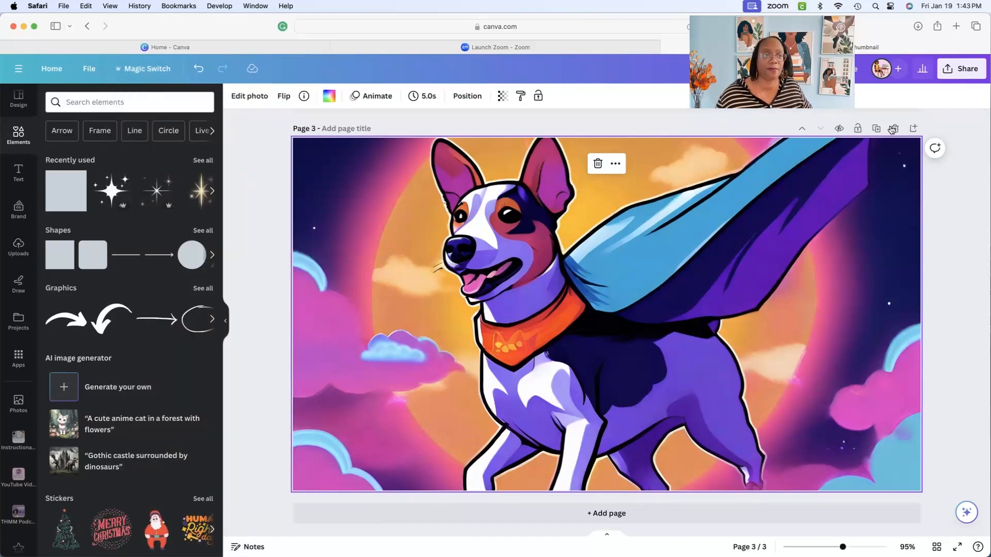
Open the design's PNG download settings and set the size multiplier to 1.625.
left_click_drag(764, 95, 653, 98)
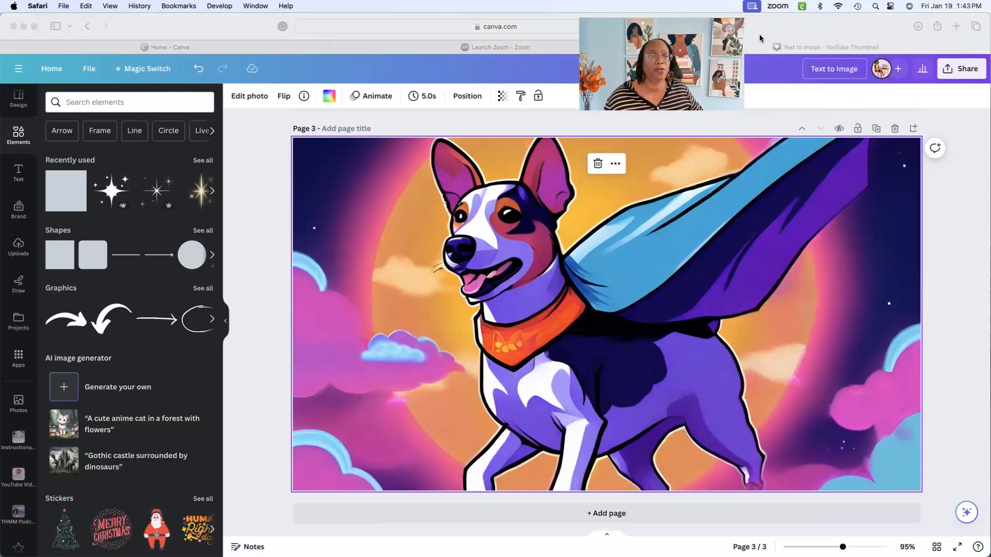
left_click(968, 75)
left_click(968, 74)
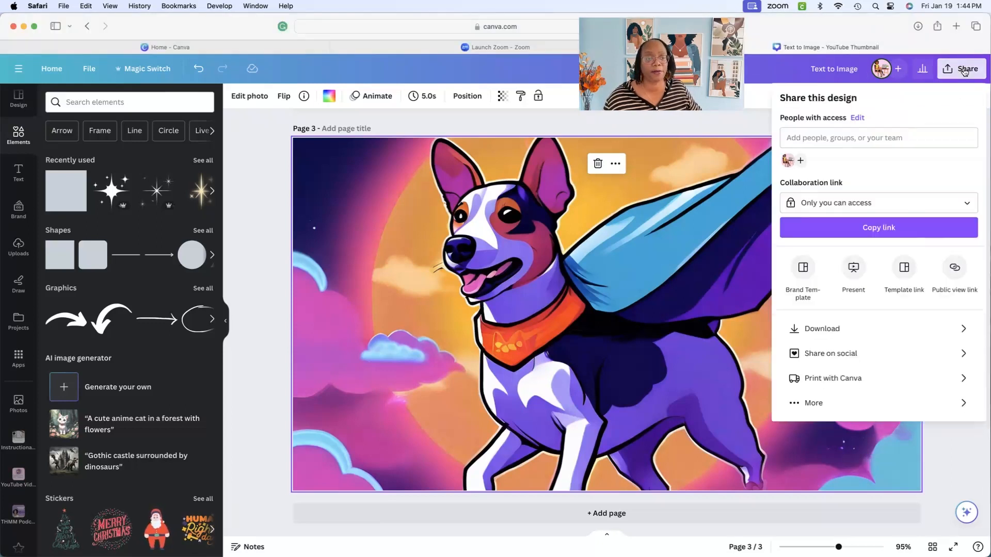
left_click(823, 330)
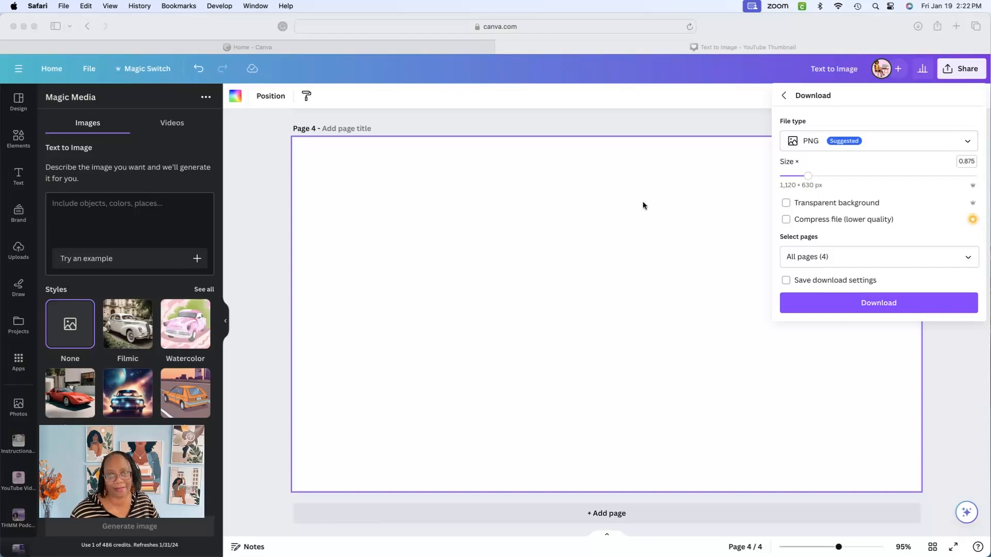
scroll(587, 218, "up", 3)
scroll(587, 216, "up", 5)
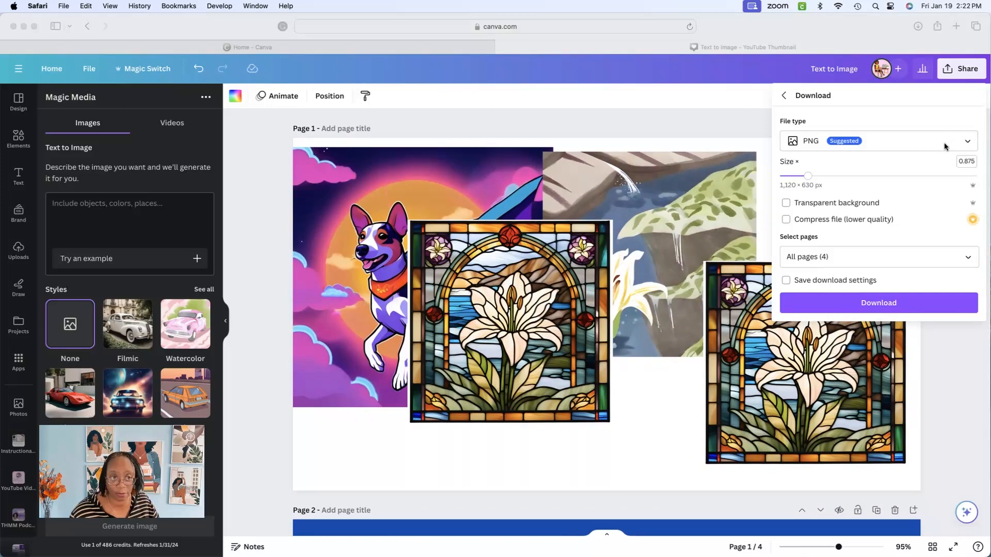
left_click(808, 180)
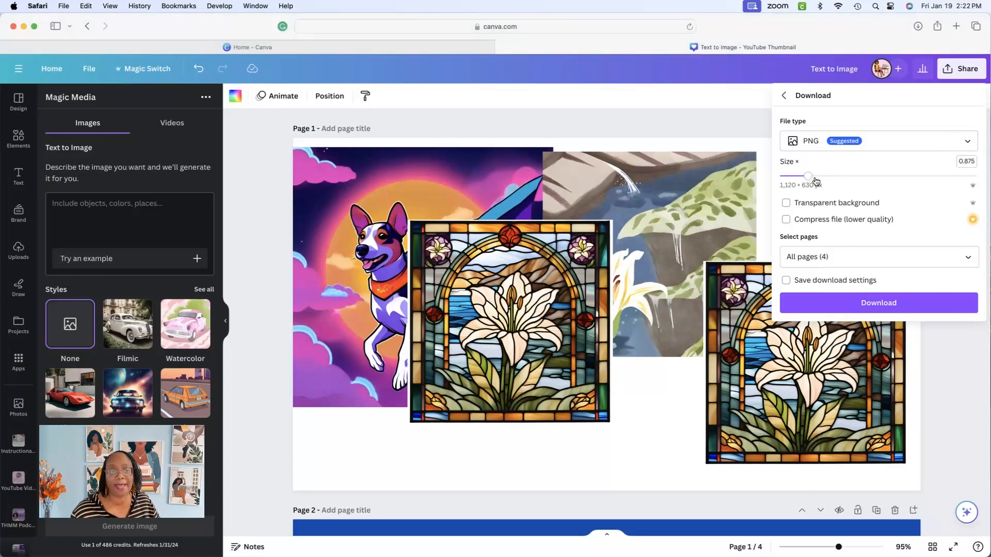
left_click_drag(813, 180, 862, 181)
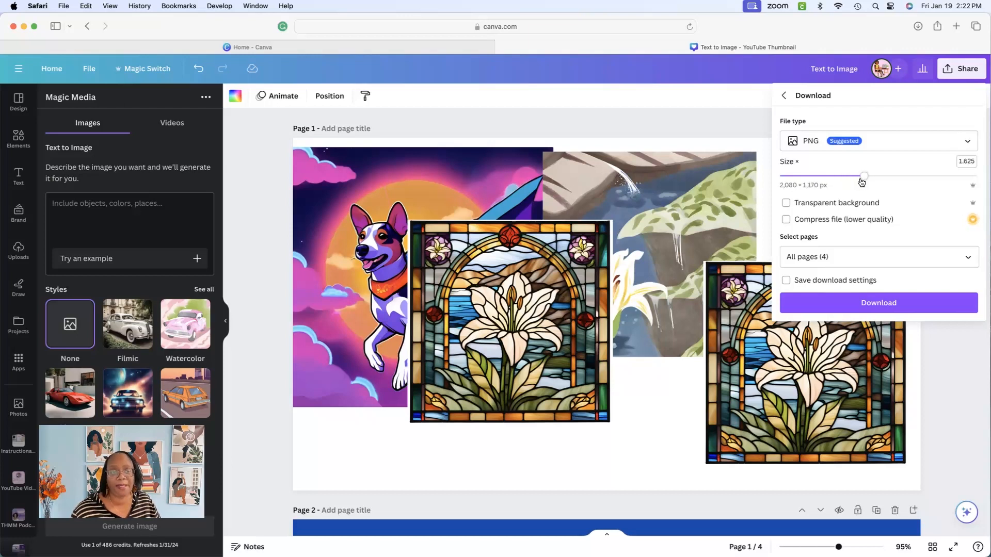